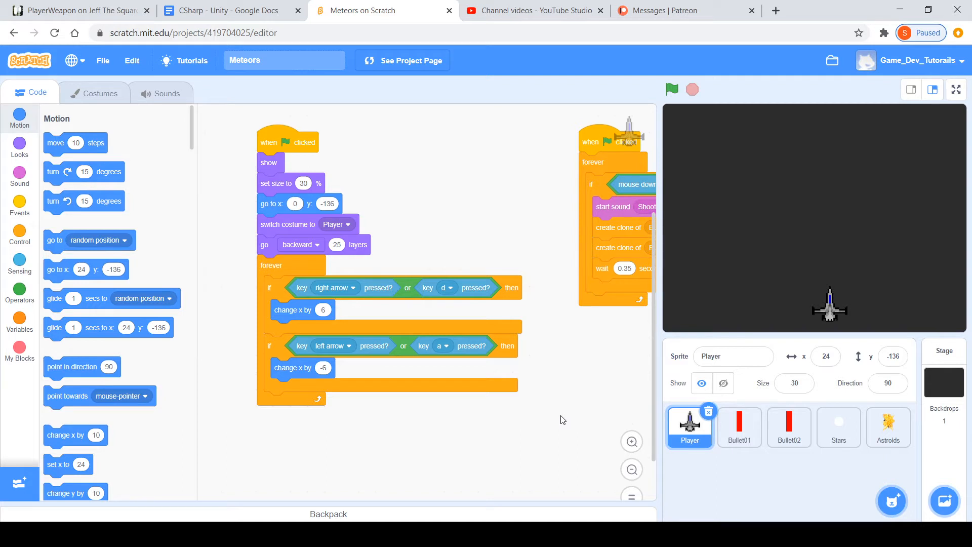
- Duplicate the Astroids sprite and rename the copy PlayerExplosion
drag(570, 421, 558, 421)
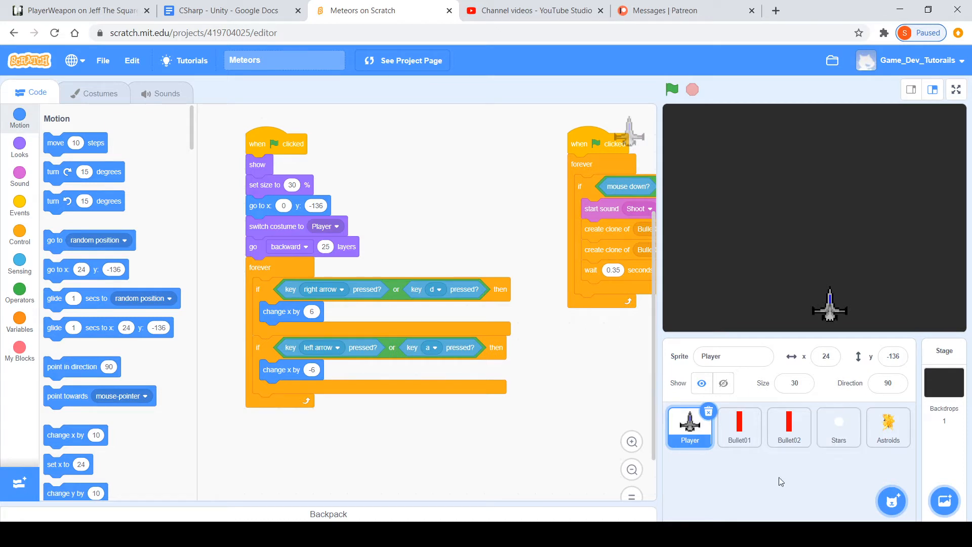
click(881, 447)
right_click(882, 445)
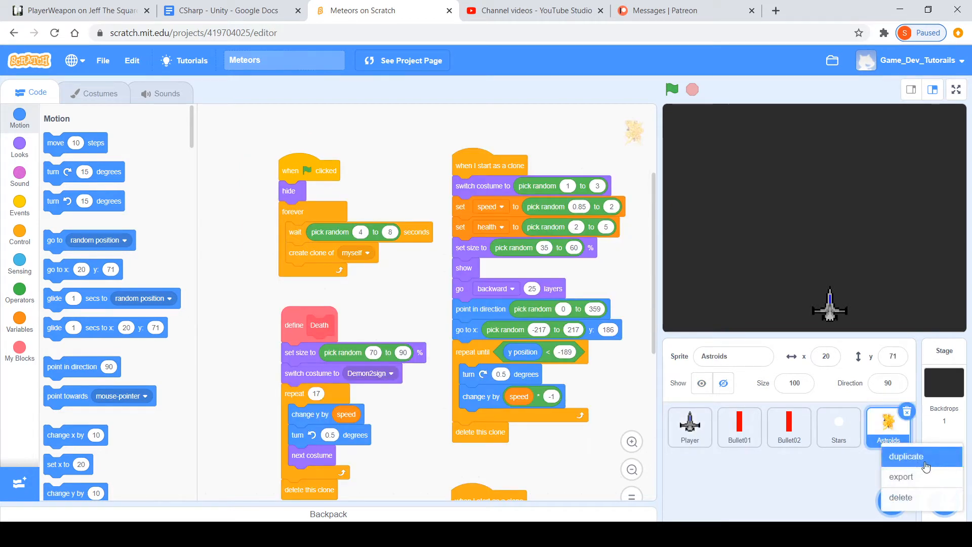
click(906, 456)
click(736, 363)
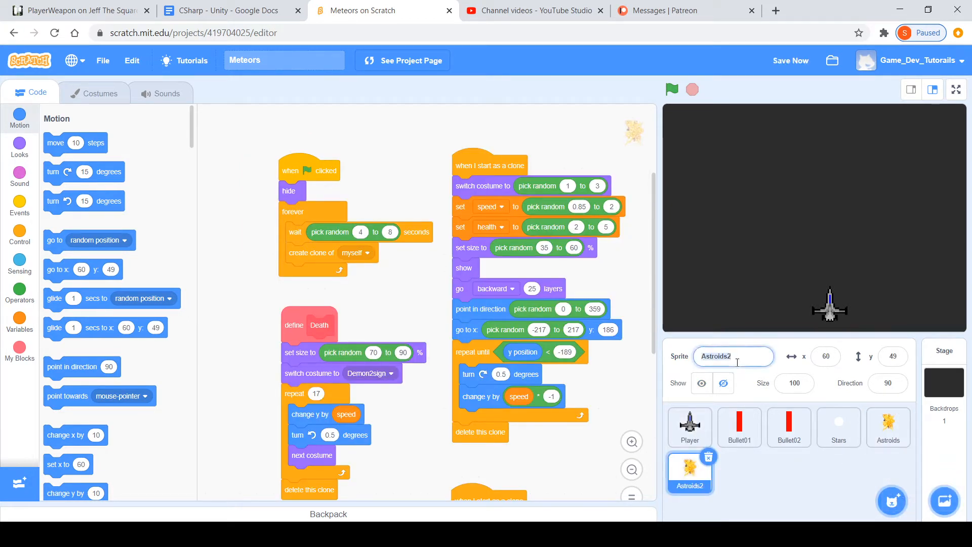
text(PlayerExpl)
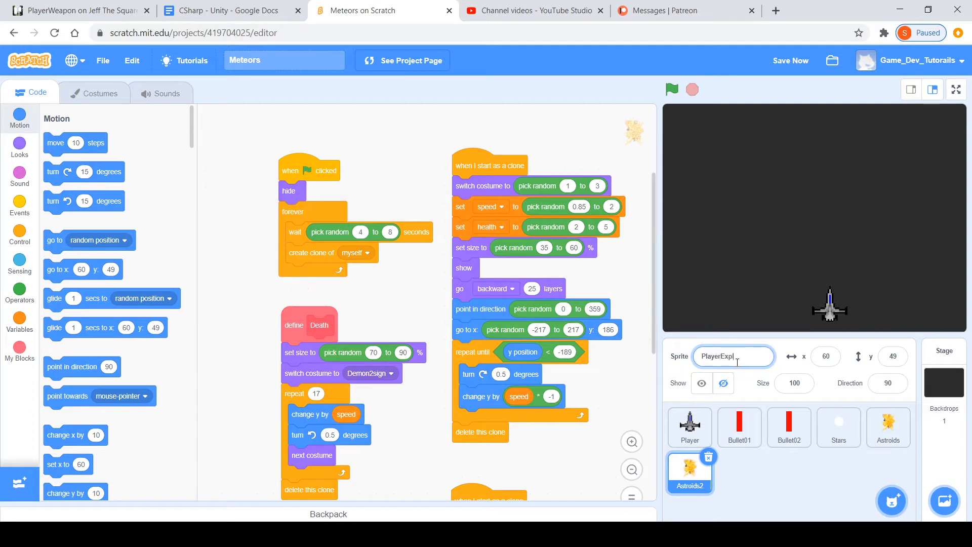
text(osion)
key(Return)
- Delete all the copied scripts from the PlayerExplosion sprite, including the Death and Damage block definitions
click(312, 170)
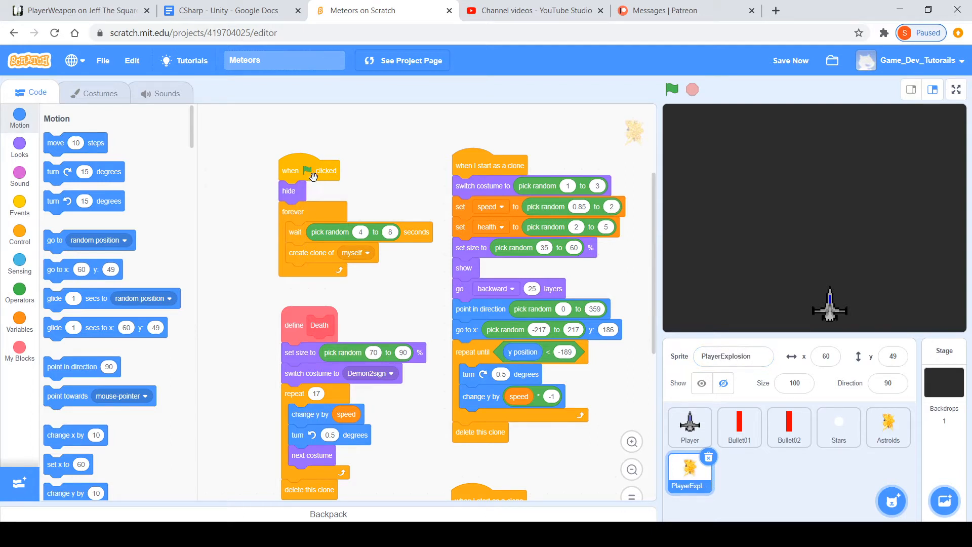
key(Delete)
drag(301, 323, 66, 355)
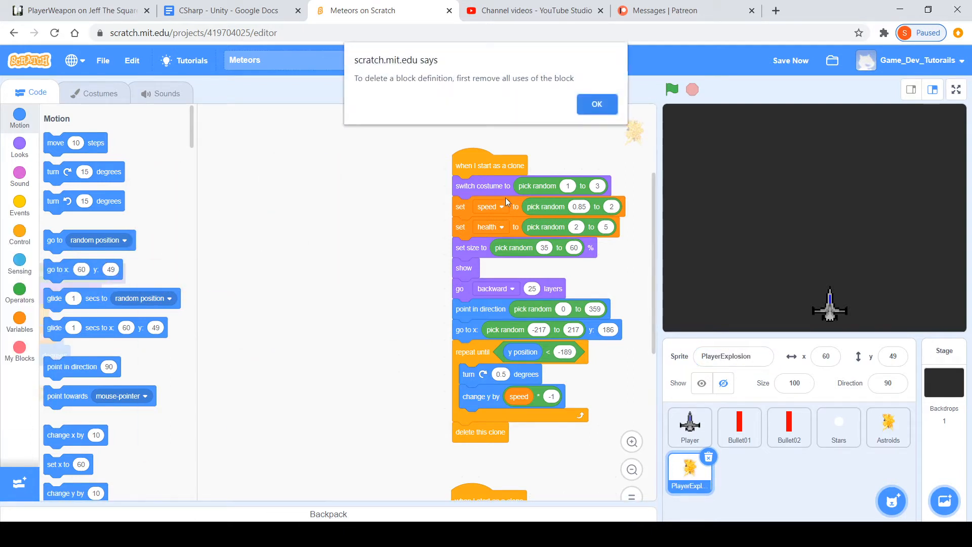
click(604, 100)
drag(490, 167, 71, 328)
scroll(482, 390, down, 3)
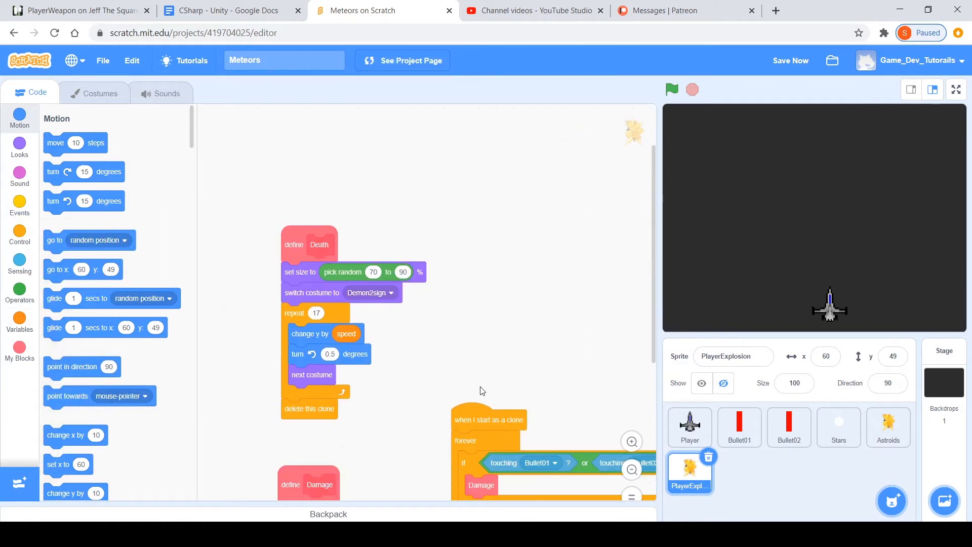
scroll(482, 391, down, 3)
drag(473, 278, 75, 329)
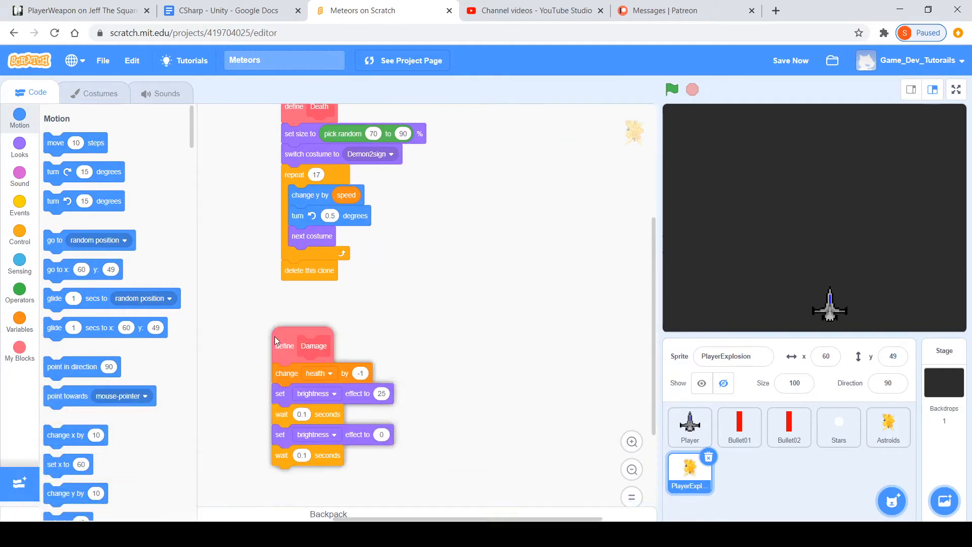
drag(276, 340, 192, 261)
drag(304, 112, 101, 202)
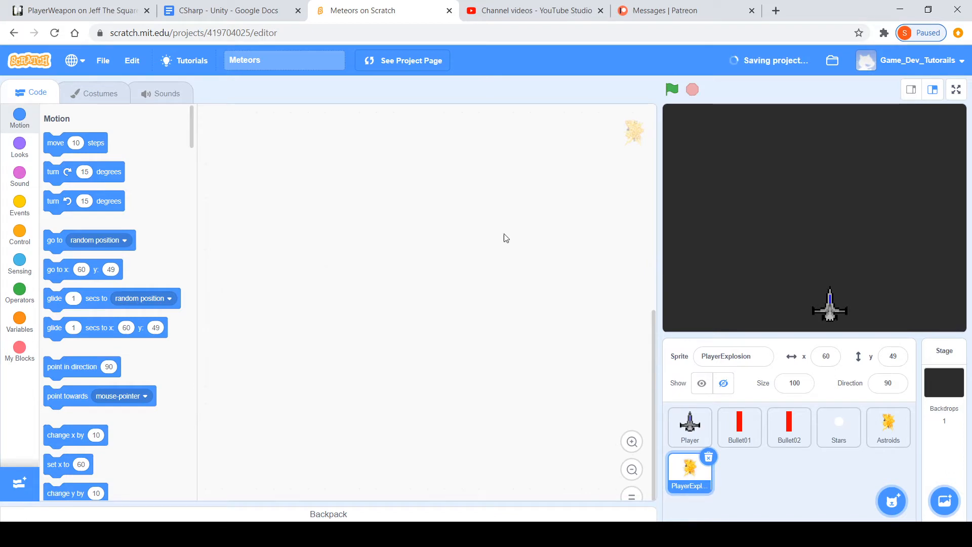
- Delete the Astroid01, Astroid02 and Astroid03 costumes from the PlayerExplosion sprite
click(96, 91)
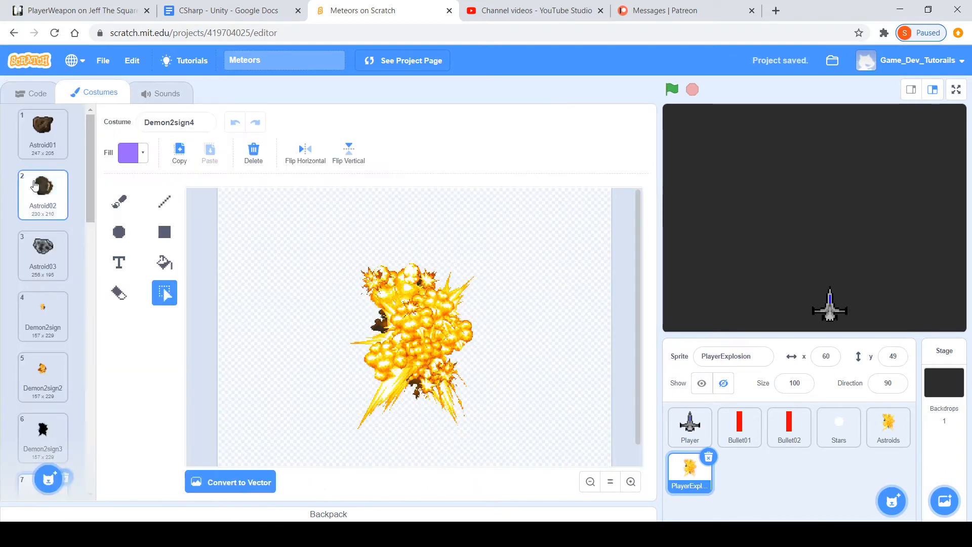
click(48, 129)
click(64, 113)
click(64, 114)
click(65, 114)
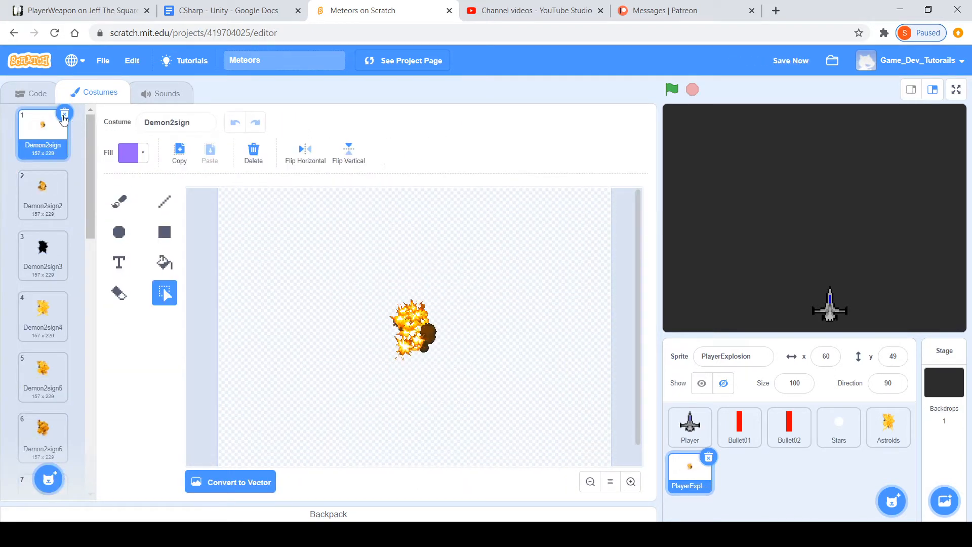
- Look through the Demon2sign explosion costumes of the PlayerExplosion sprite one after another
click(42, 247)
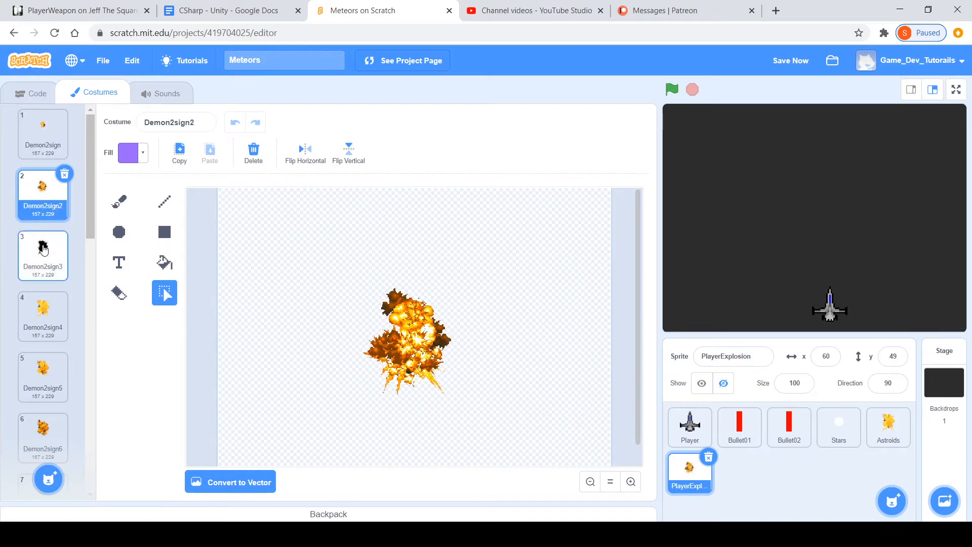
click(45, 317)
click(42, 377)
scroll(42, 377, down, 2)
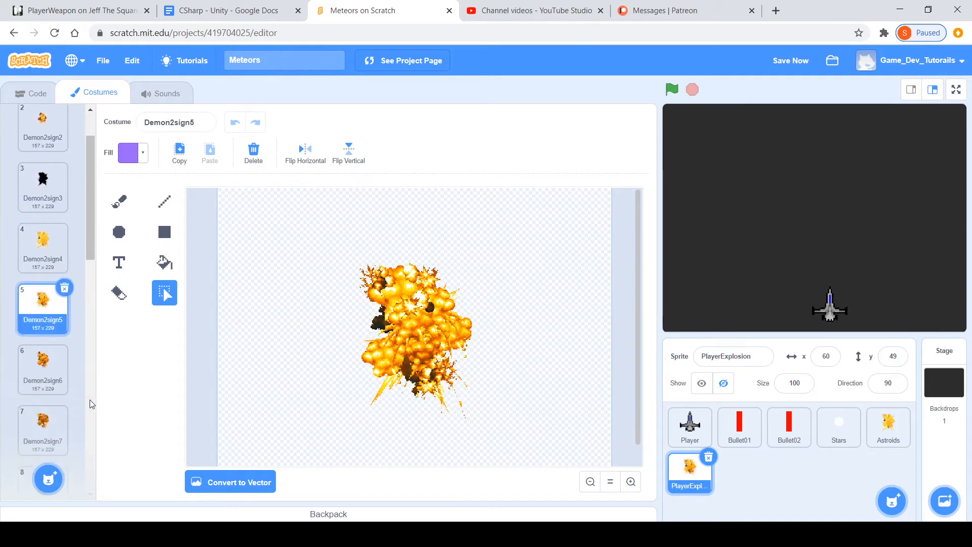
click(39, 347)
click(45, 405)
scroll(16, 409, down, 5)
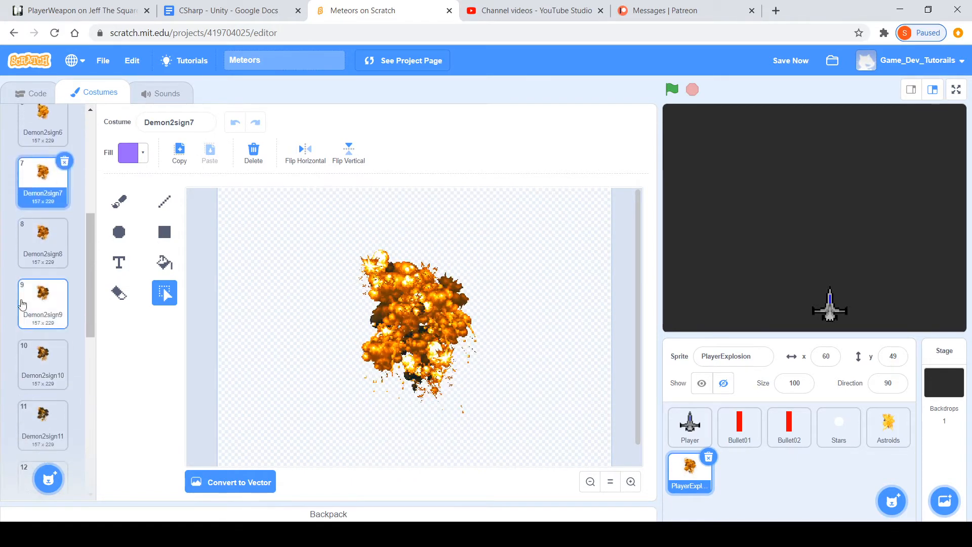
click(29, 251)
click(46, 303)
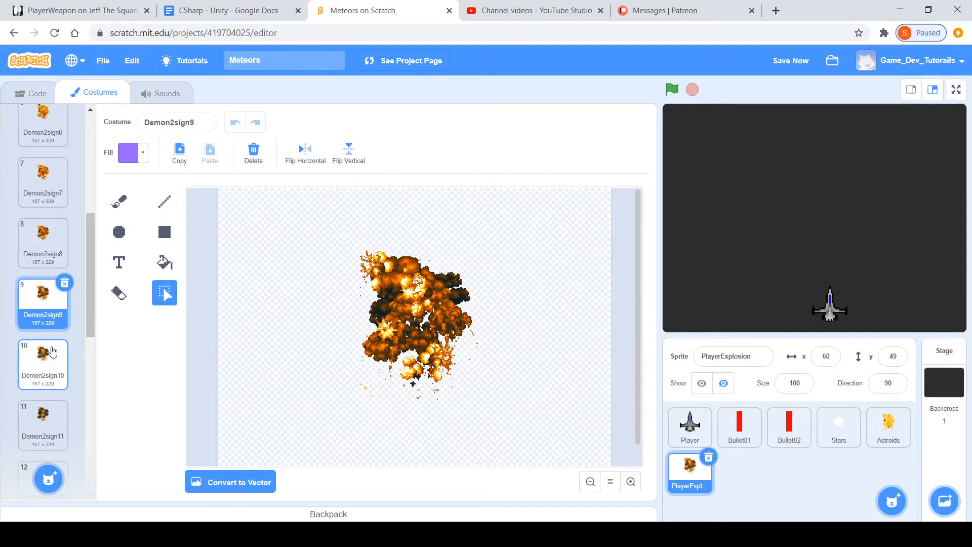
click(50, 351)
click(43, 427)
scroll(44, 427, down, 7)
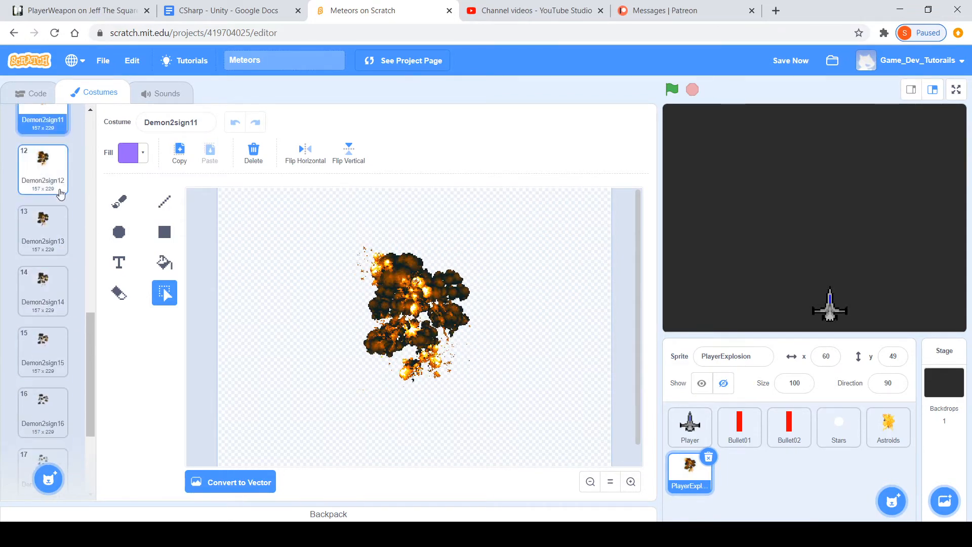
click(57, 197)
click(51, 227)
click(51, 299)
click(46, 354)
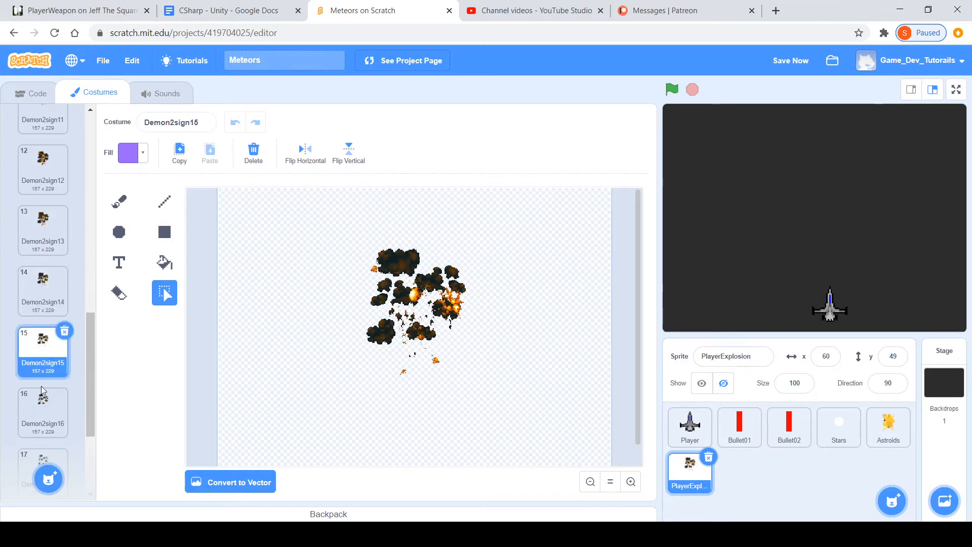
click(41, 390)
scroll(92, 384, down, 4)
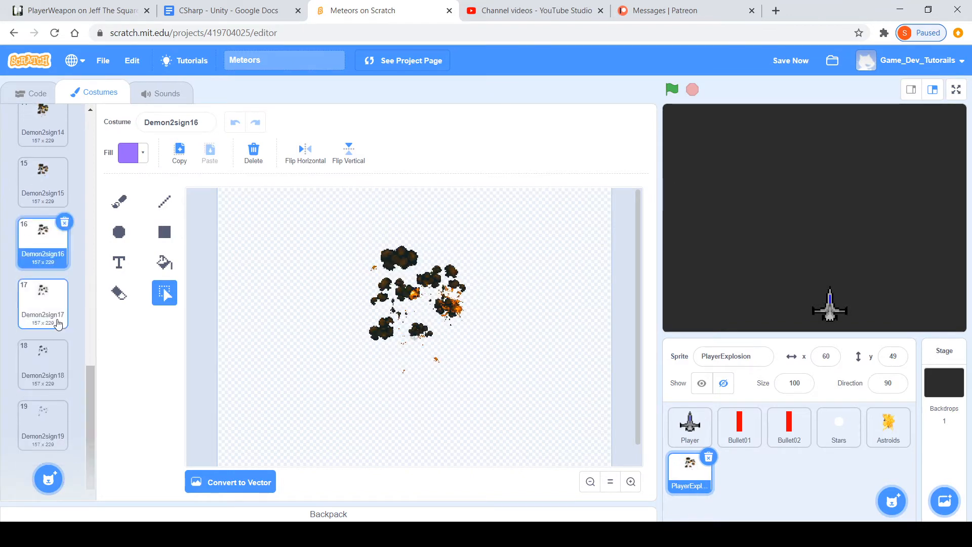
- Add a green-flag script that hides the PlayerExplosion sprite, and place a separate "when I receive" block below it
click(39, 94)
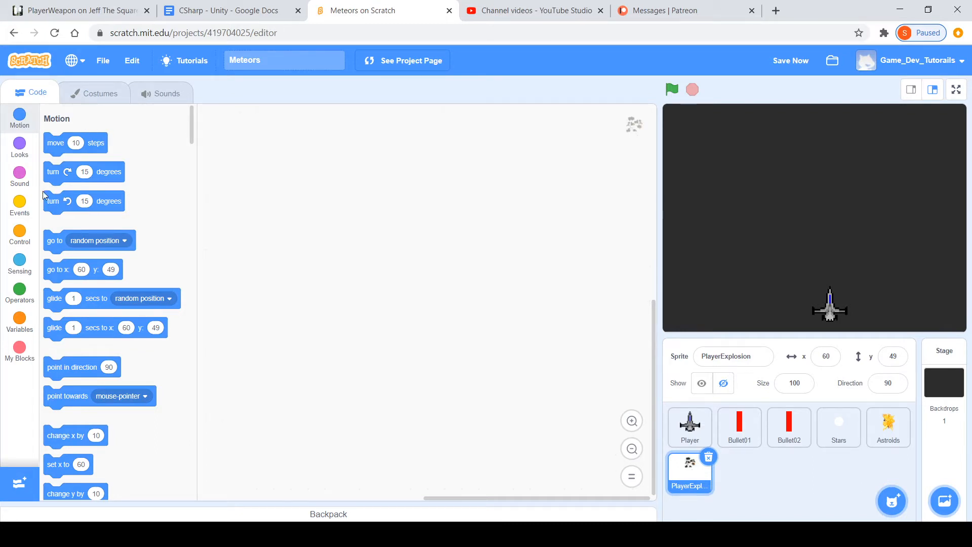
click(21, 205)
drag(61, 144, 258, 151)
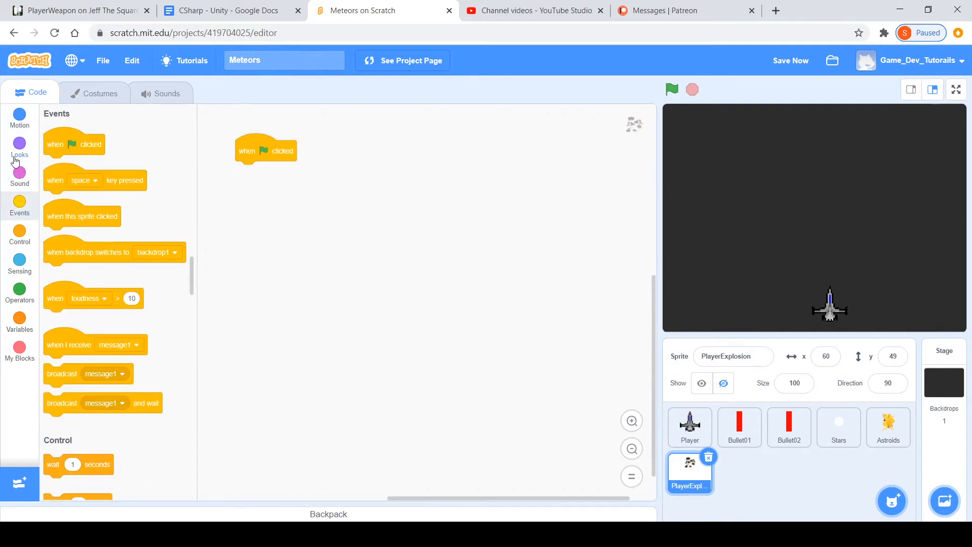
click(16, 160)
drag(62, 440, 253, 171)
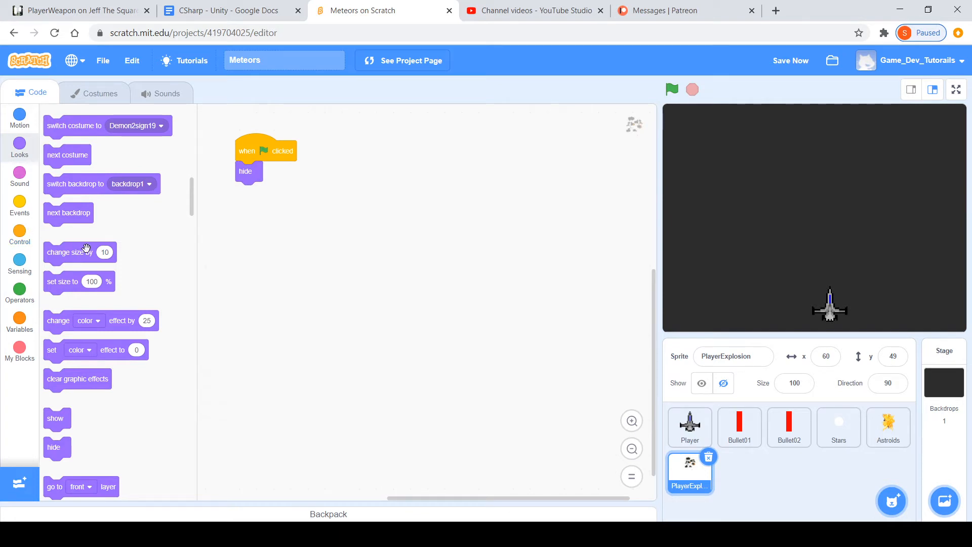
click(27, 221)
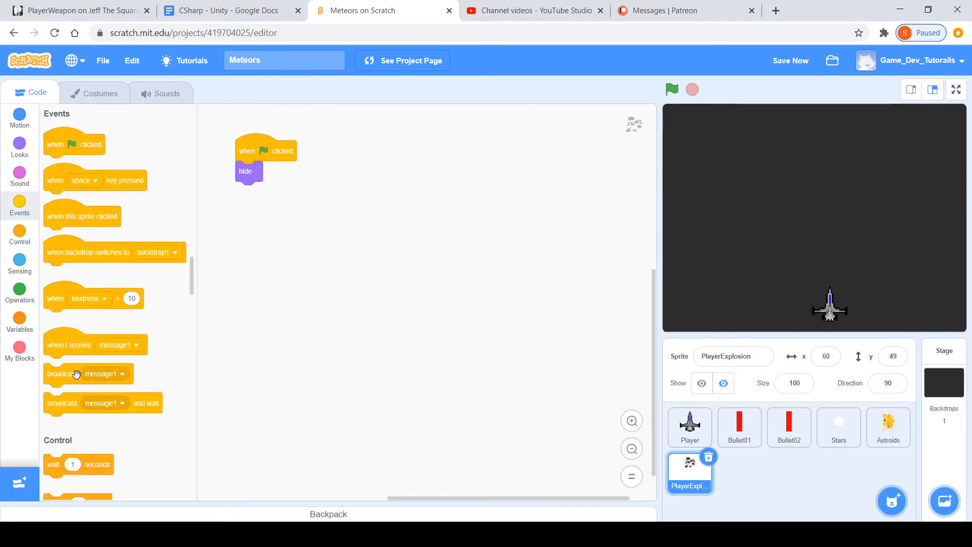
drag(77, 343, 279, 231)
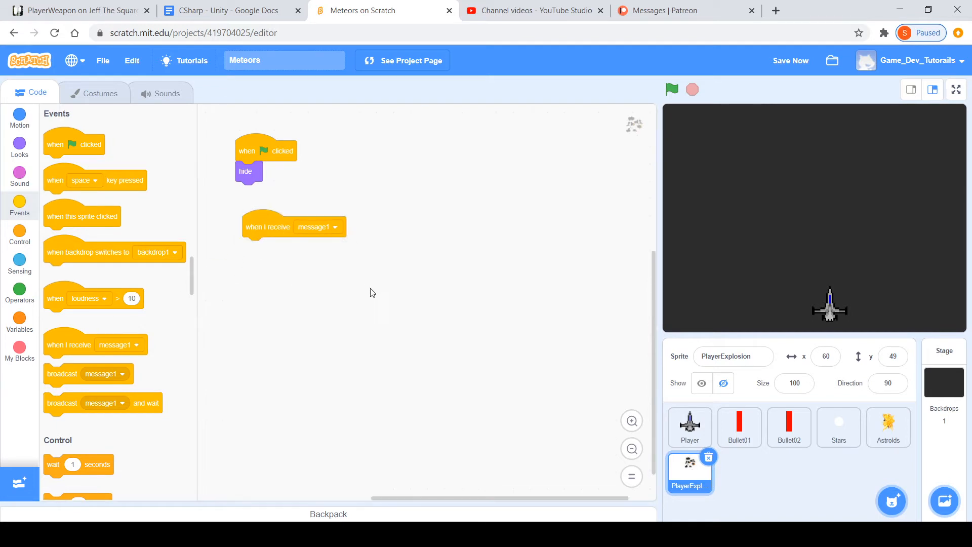
click(690, 424)
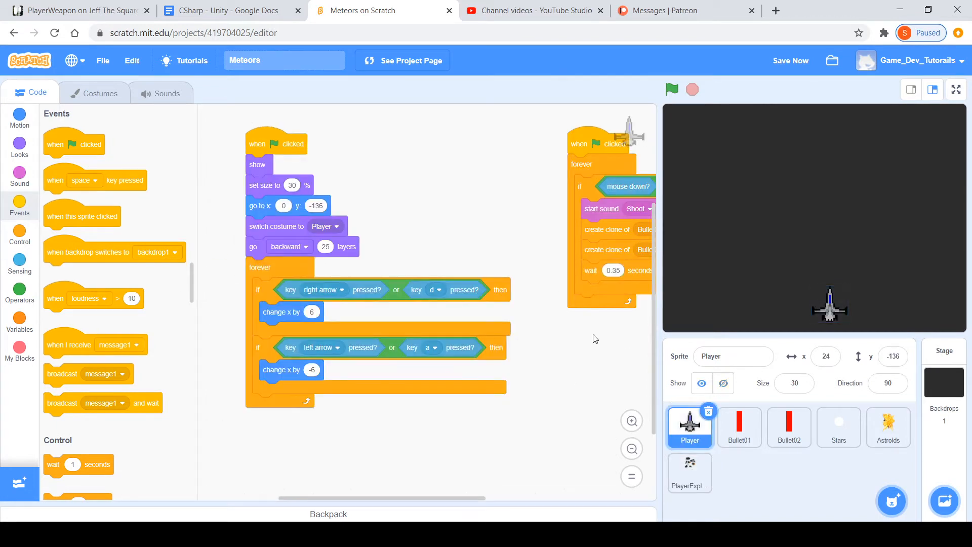
drag(594, 339, 238, 330)
drag(76, 375, 335, 289)
click(689, 470)
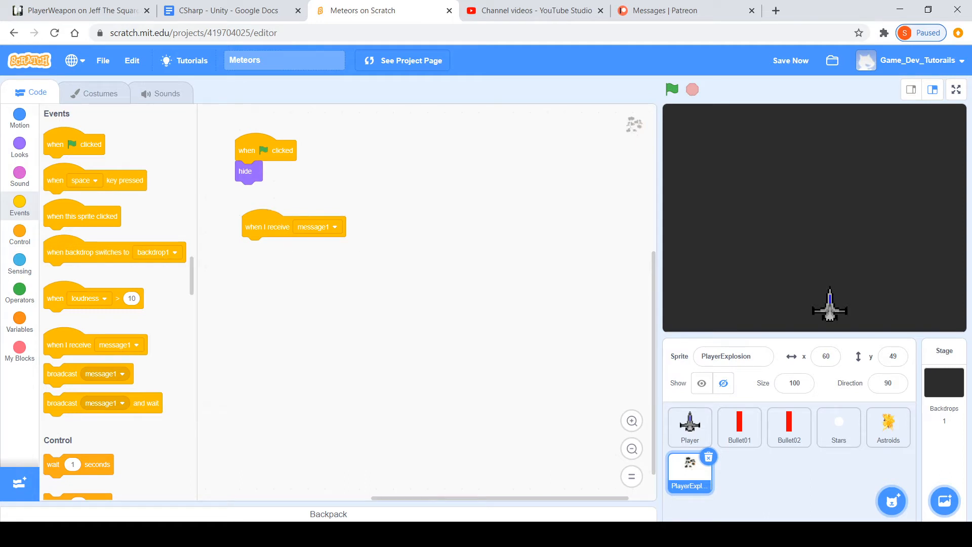
click(689, 425)
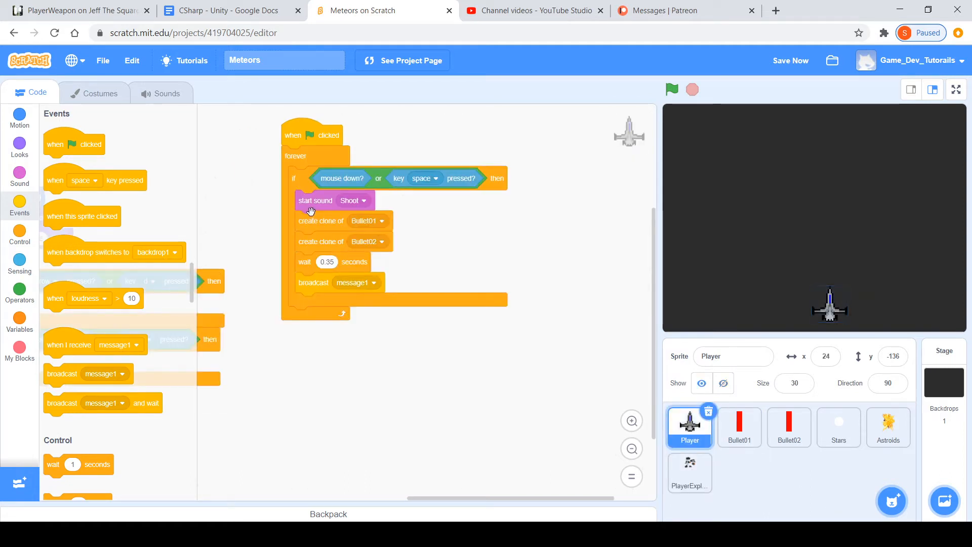
click(697, 469)
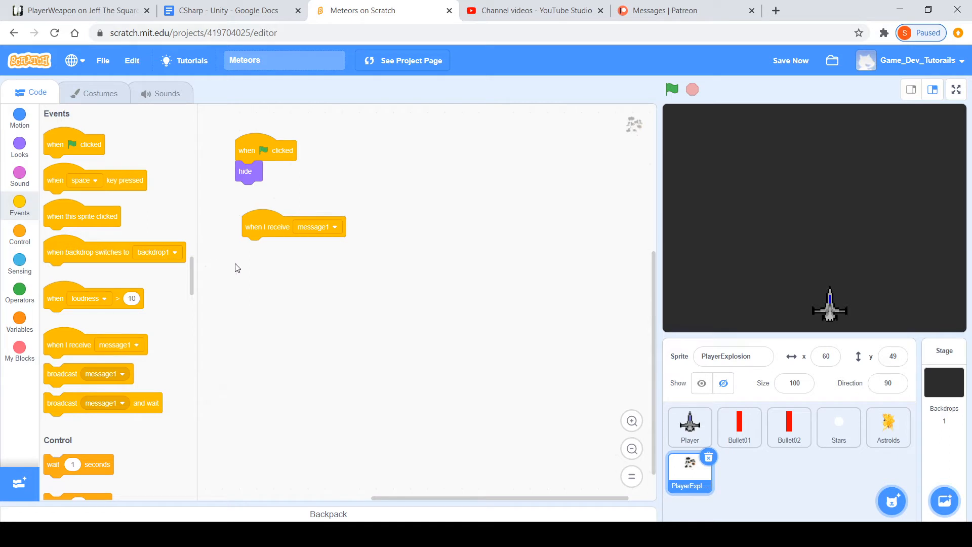
click(689, 426)
drag(309, 280, 24, 418)
click(689, 466)
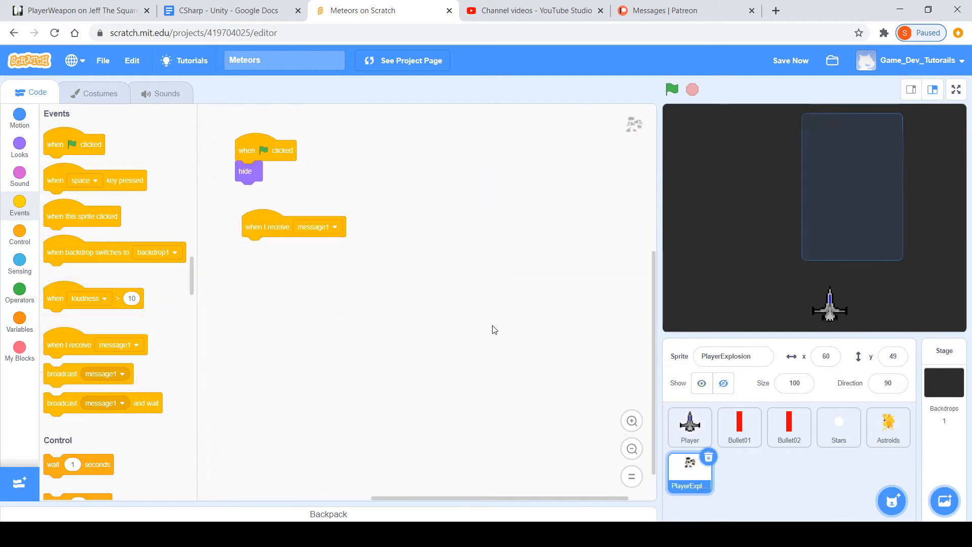
- Create a new message named Explosion for the "when I receive" block of PlayerExplosion
click(314, 227)
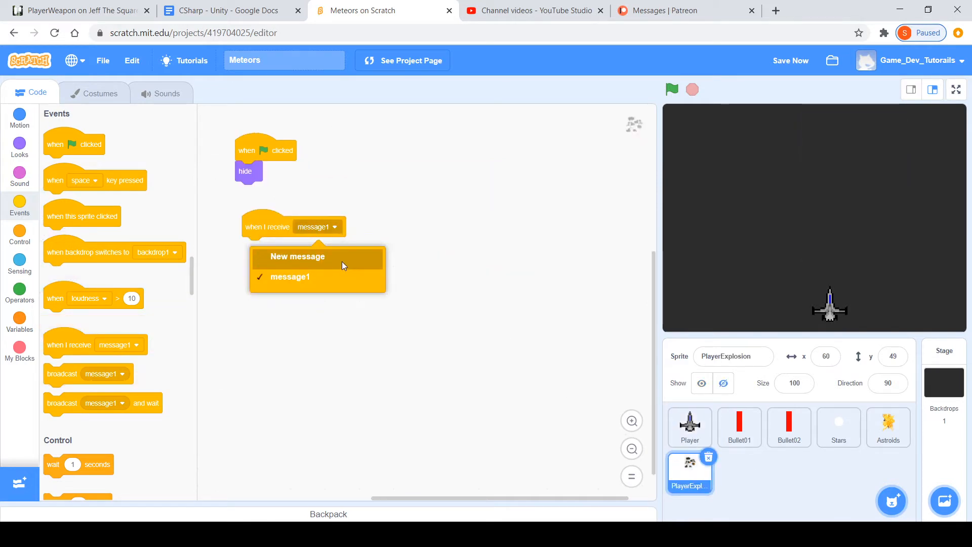
click(342, 261)
click(452, 187)
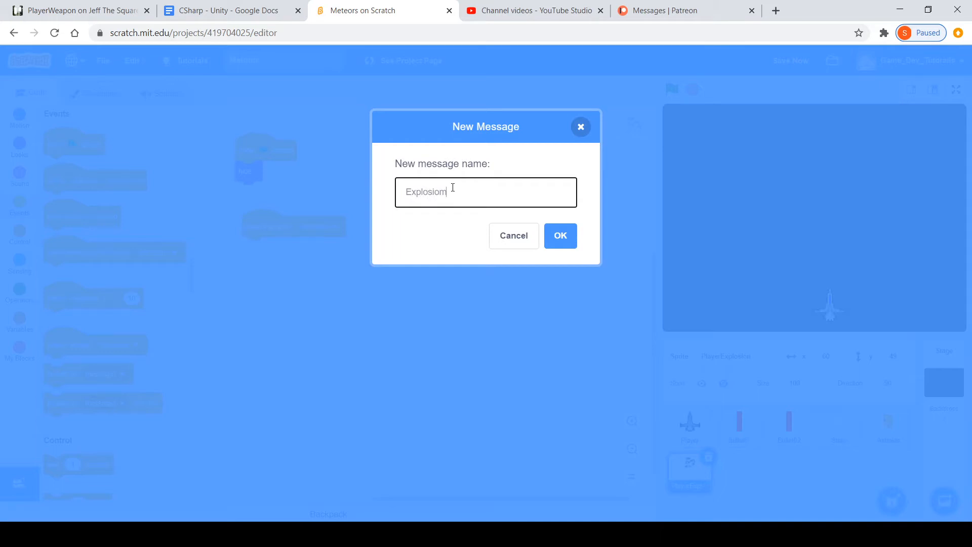
text(Explosion)
key(Return)
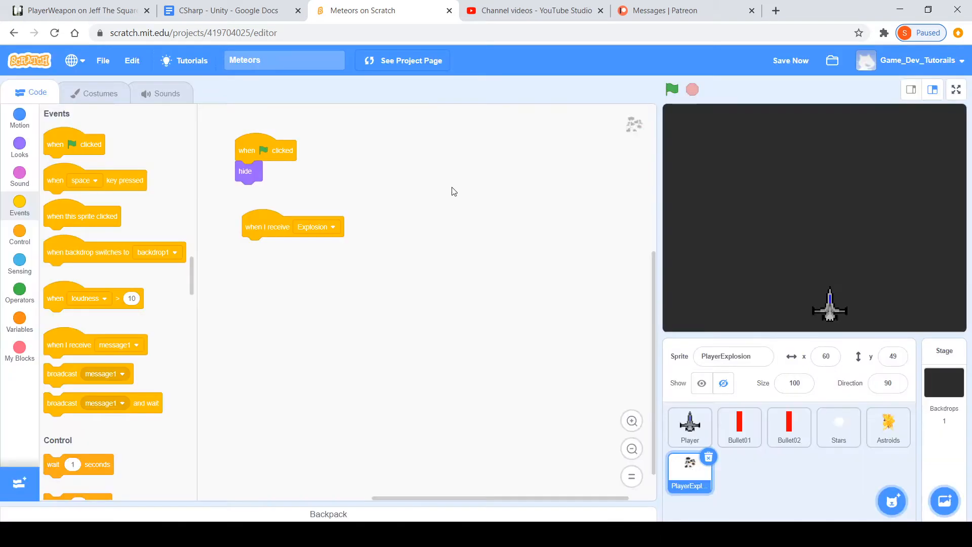
- Make PlayerExplosion create a clone of myself when it receives the Explosion message
click(19, 234)
scroll(88, 365, down, 5)
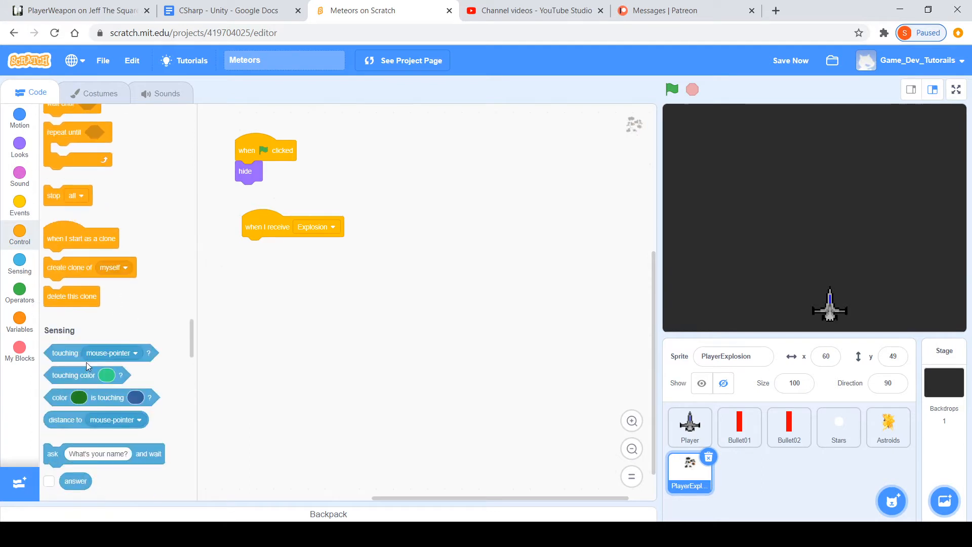
drag(53, 259, 252, 239)
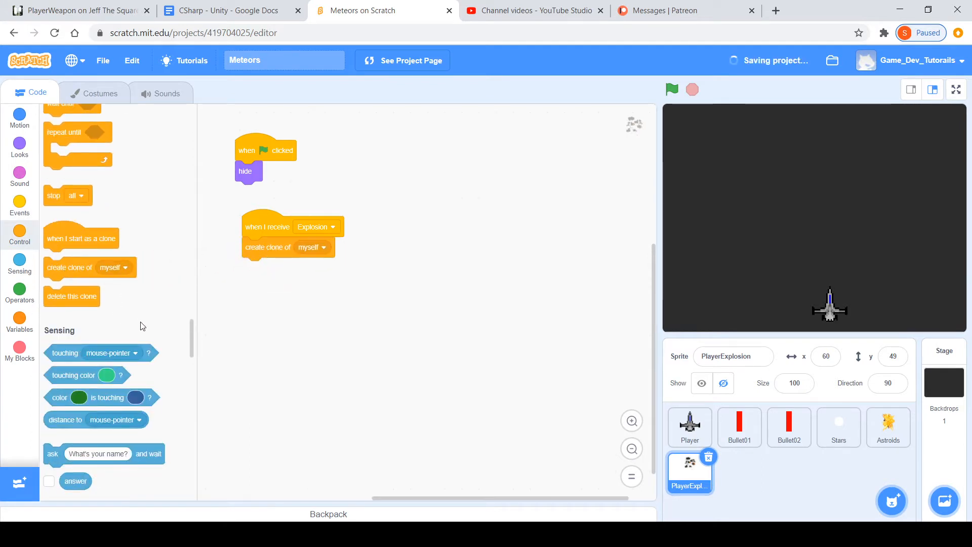
- Start a "when I start as a clone" script that switches the costume to Demon2sign
mouse_move(63, 235)
mouse_down()
mouse_move(339, 200)
mouse_move(420, 154)
mouse_up()
click(21, 150)
drag(96, 265, 457, 192)
click(488, 177)
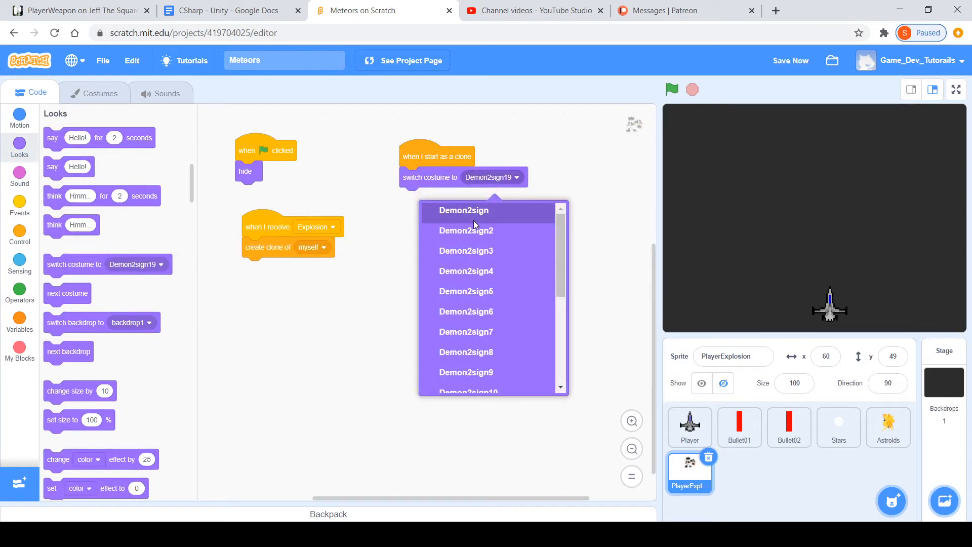
click(470, 217)
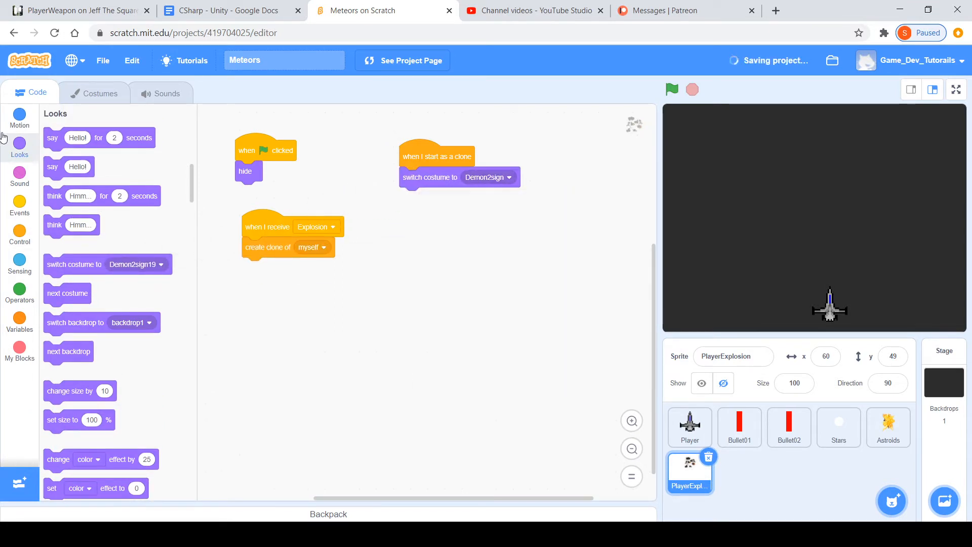
- Make the PlayerExplosion clone show itself and go to the front layer after the costume switch
scroll(84, 270, down, 6)
drag(56, 260, 411, 198)
drag(95, 332, 442, 239)
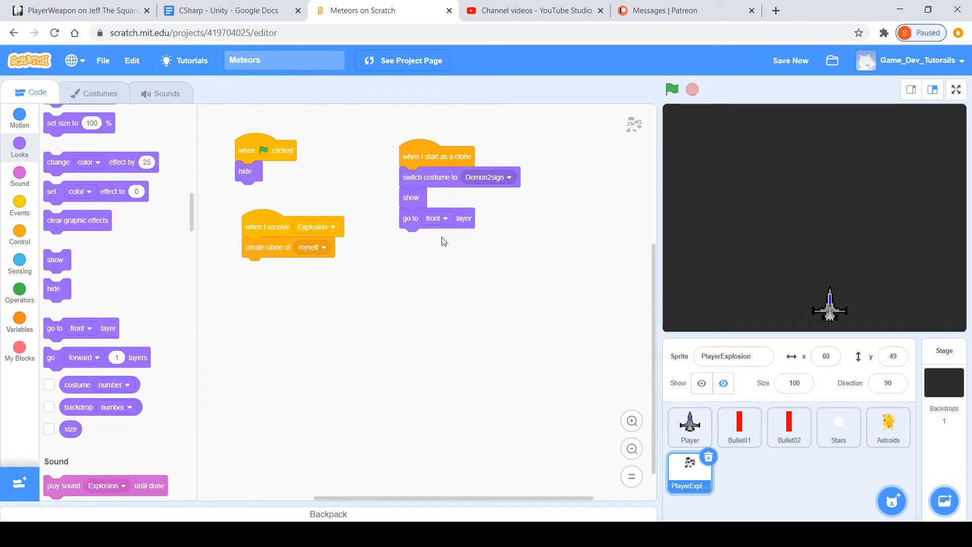
- Add a "go to Player" block at the end of the clone script and save the project
click(20, 121)
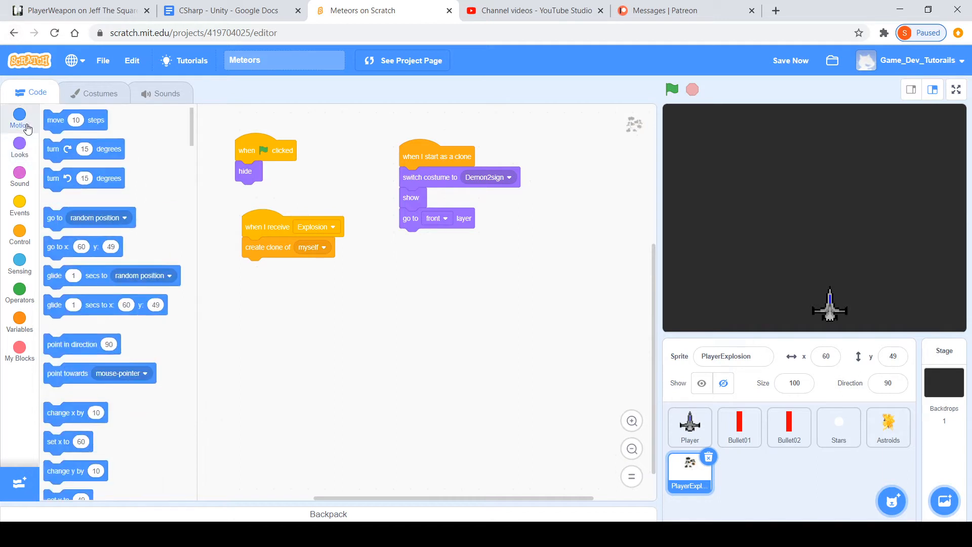
mouse_move(76, 229)
mouse_down()
mouse_move(403, 221)
mouse_move(451, 230)
mouse_up()
click(454, 242)
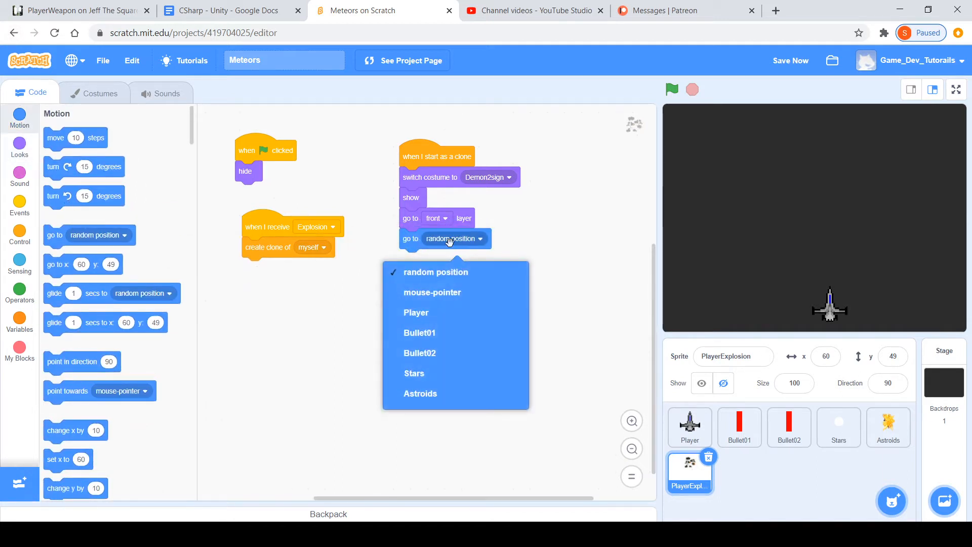
click(442, 309)
key(ctrl+s)
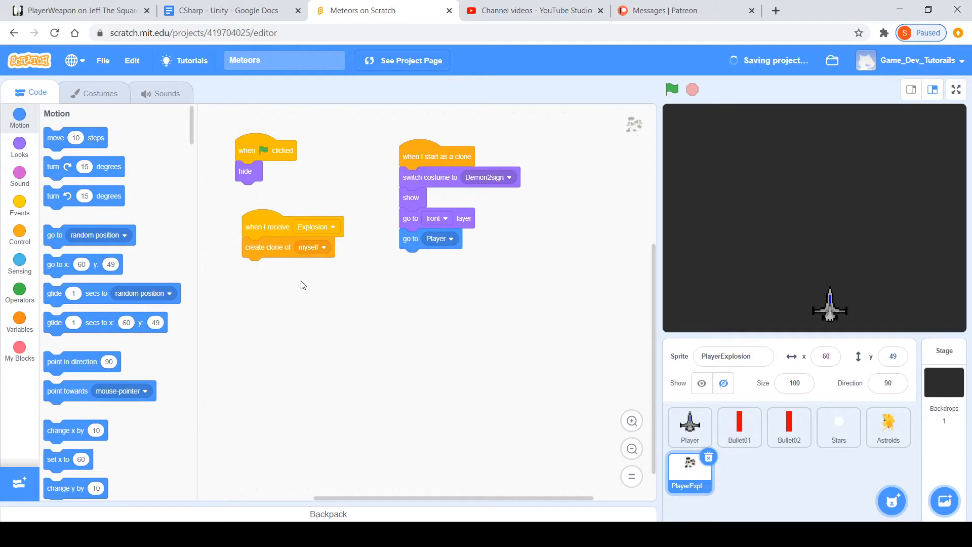
- Examine the PlayerExplosion costumes from the first to the last to work out how many costume changes the animation needs
click(81, 96)
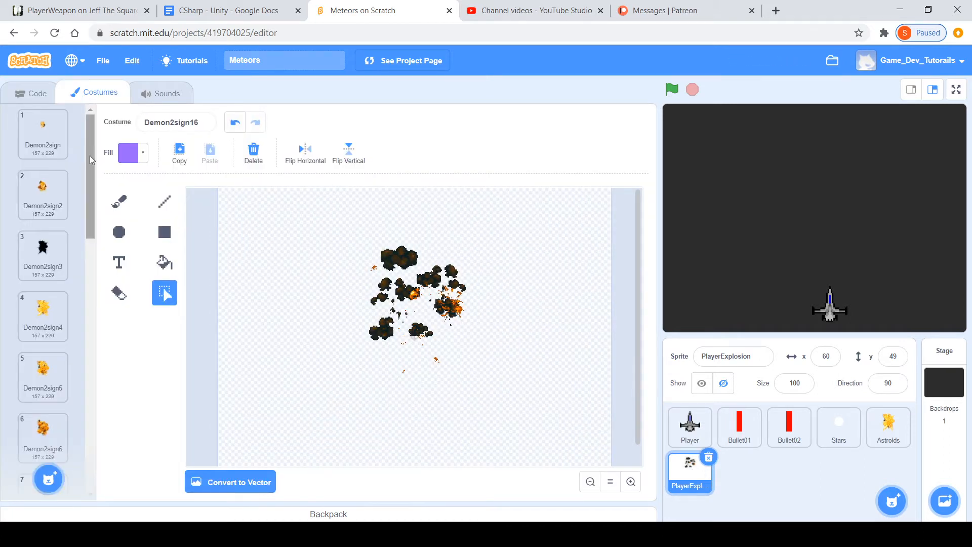
click(63, 203)
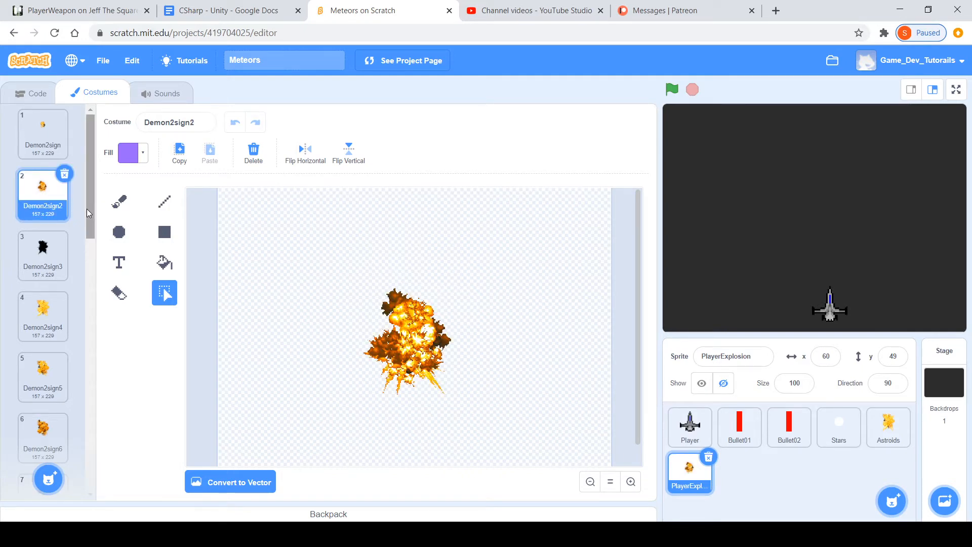
drag(87, 208, 89, 458)
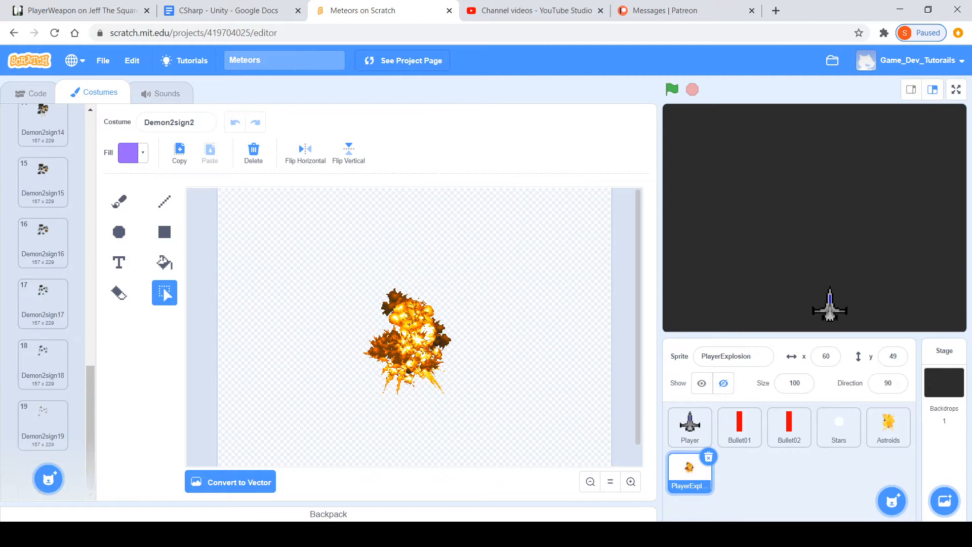
click(41, 421)
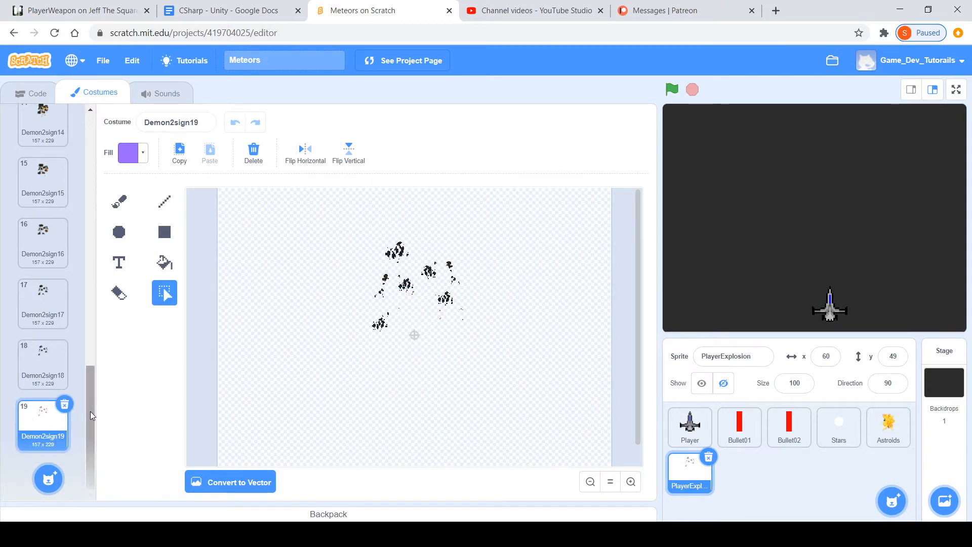
drag(92, 414, 119, 162)
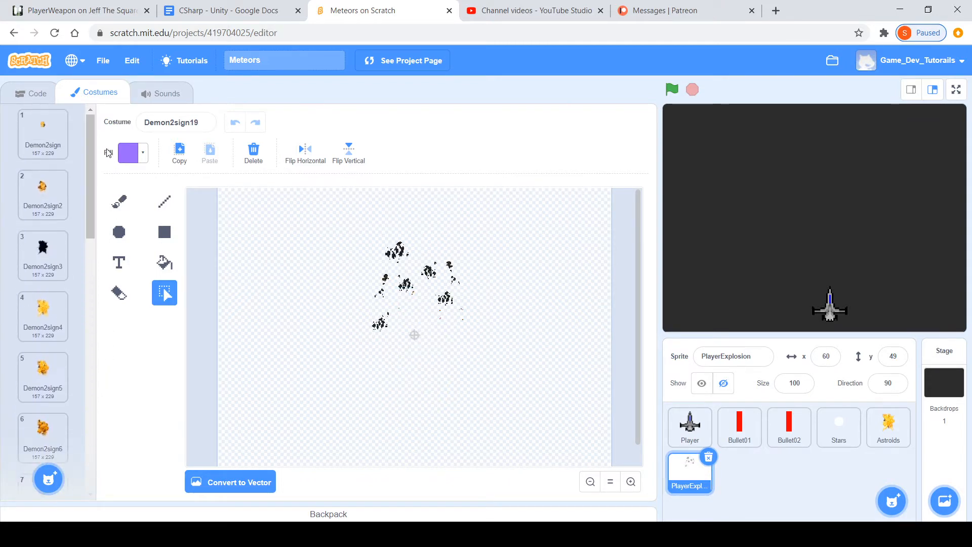
click(65, 145)
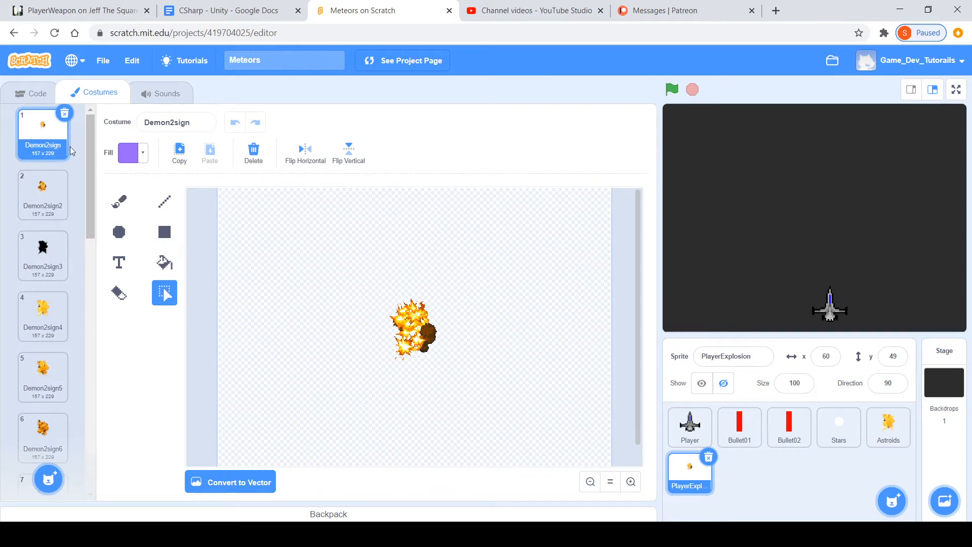
click(68, 186)
drag(90, 181, 74, 496)
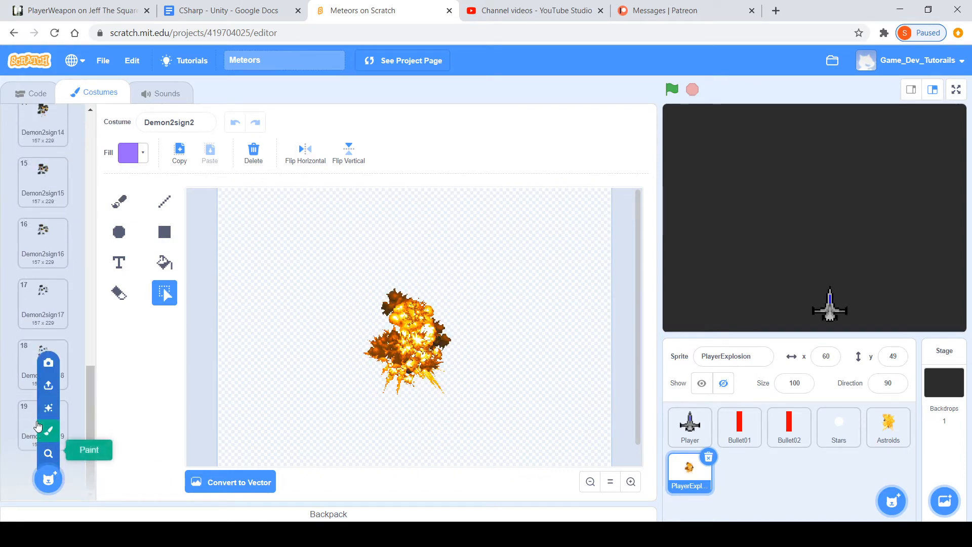
click(28, 423)
- Add a repeat 18 loop to the end of the clone script, containing a wait of 0.01 seconds
click(33, 93)
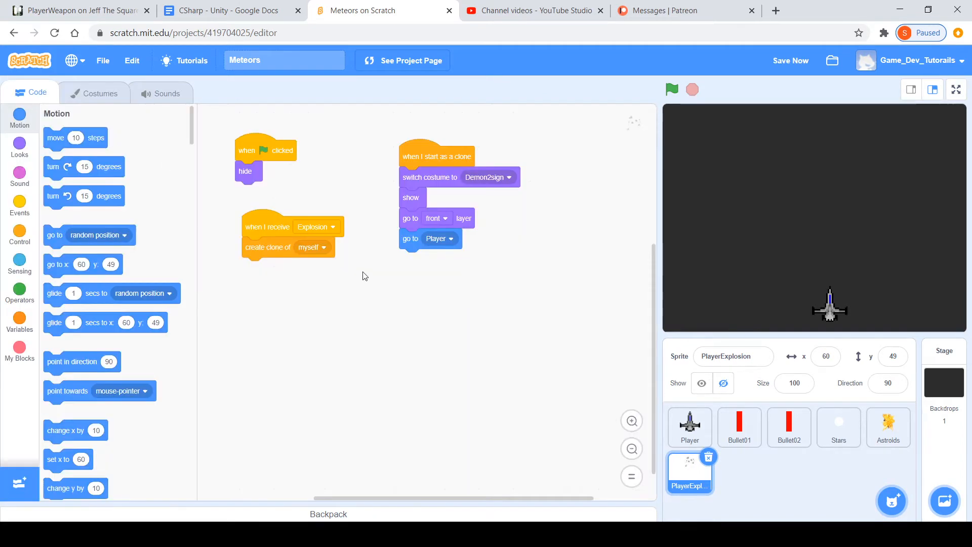
click(18, 231)
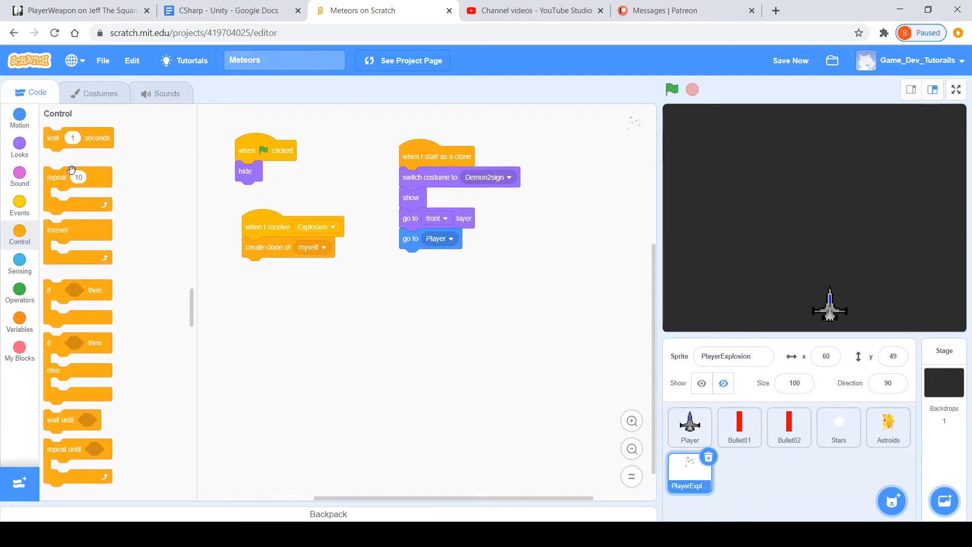
mouse_move(76, 175)
mouse_down()
mouse_move(486, 255)
mouse_move(441, 258)
mouse_up()
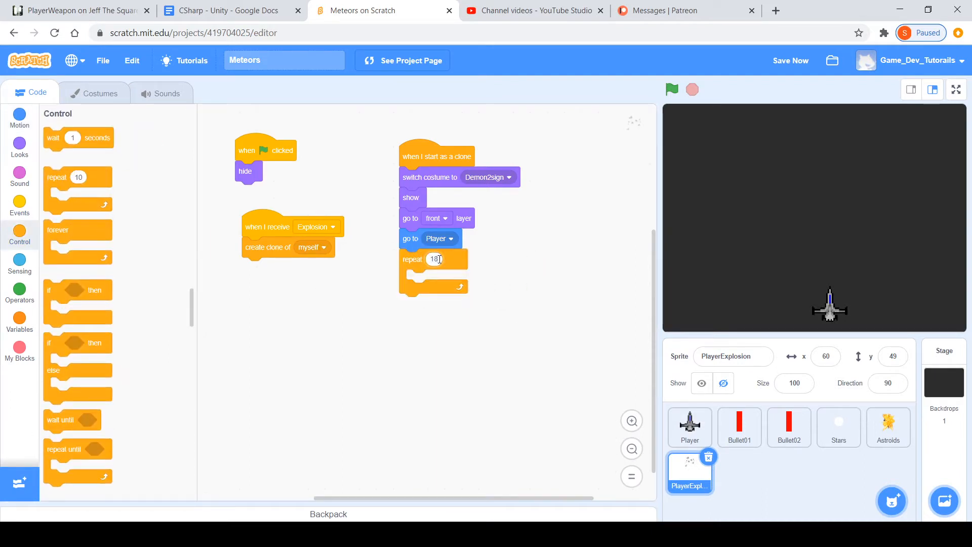
mouse_move(74, 140)
mouse_down()
mouse_move(321, 302)
mouse_move(437, 282)
mouse_up()
click(435, 280)
text(0.01)
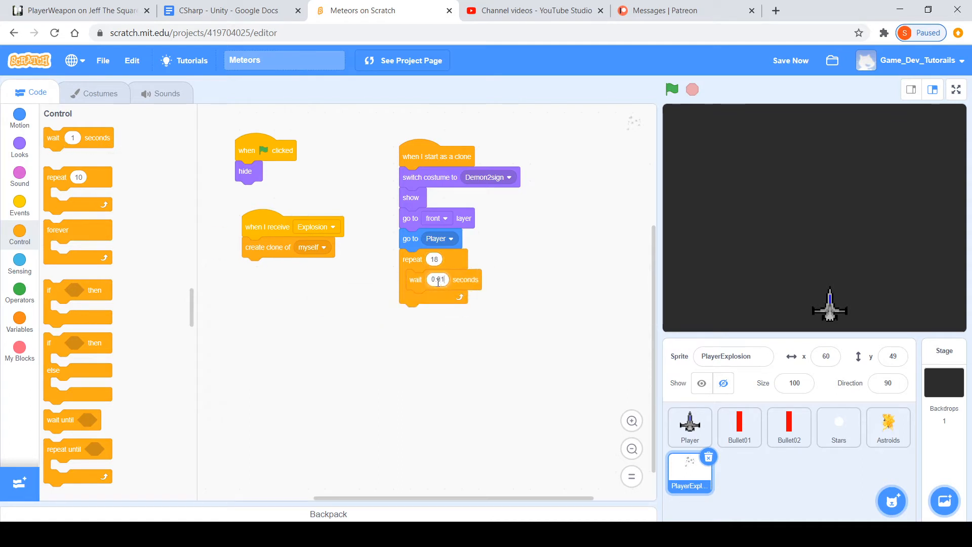
- Add a "next costume" block after the wait inside the repeat loop
click(19, 147)
scroll(110, 365, down, 1)
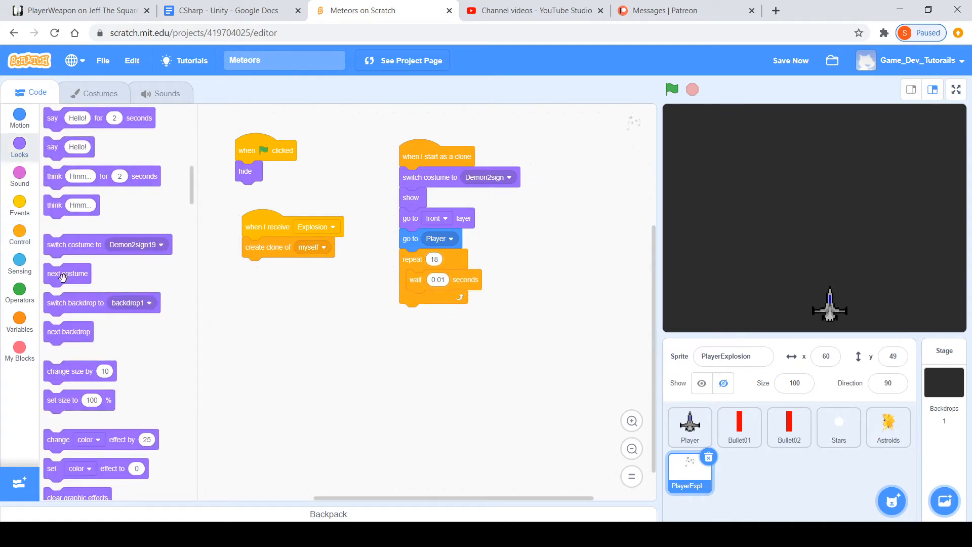
drag(62, 275, 440, 297)
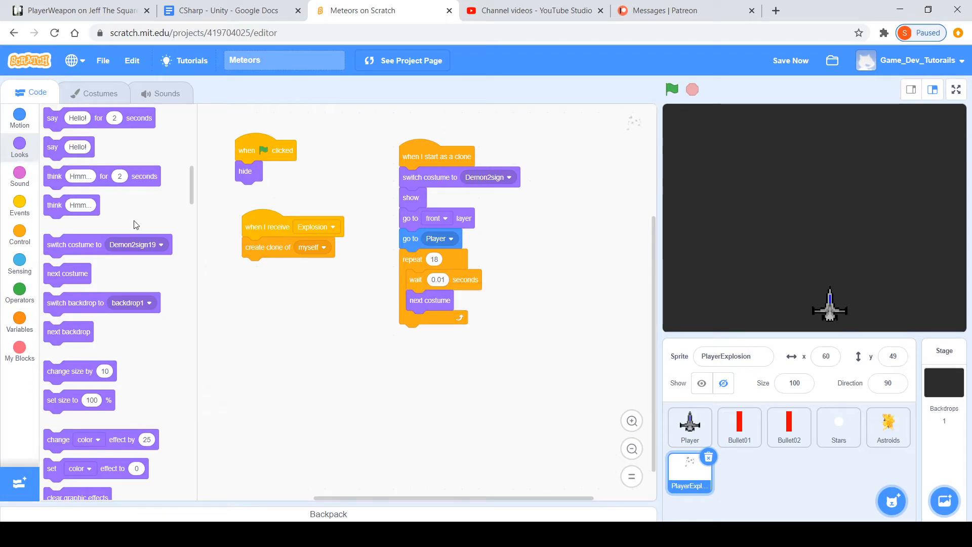
- End the clone script with a "delete this clone" block below the repeat loop
click(20, 236)
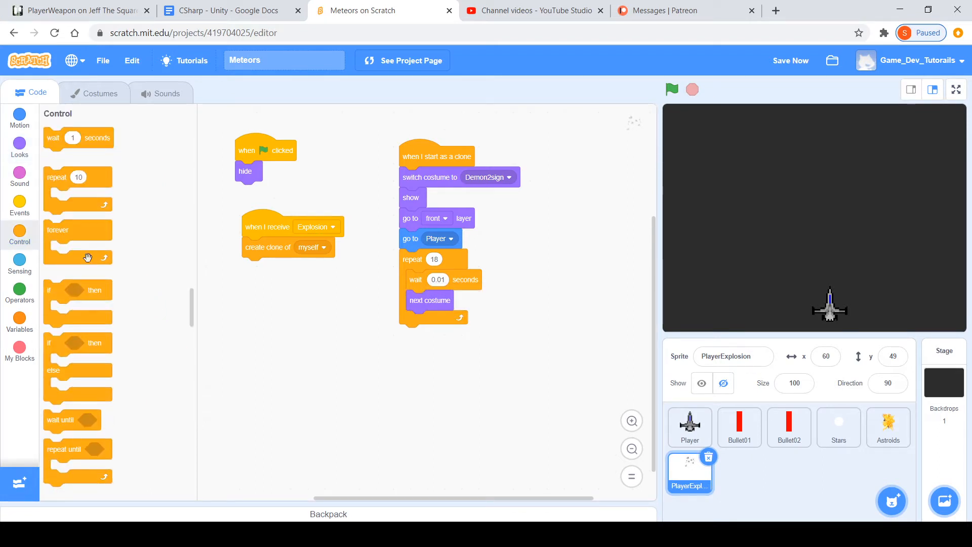
scroll(76, 354, down, 5)
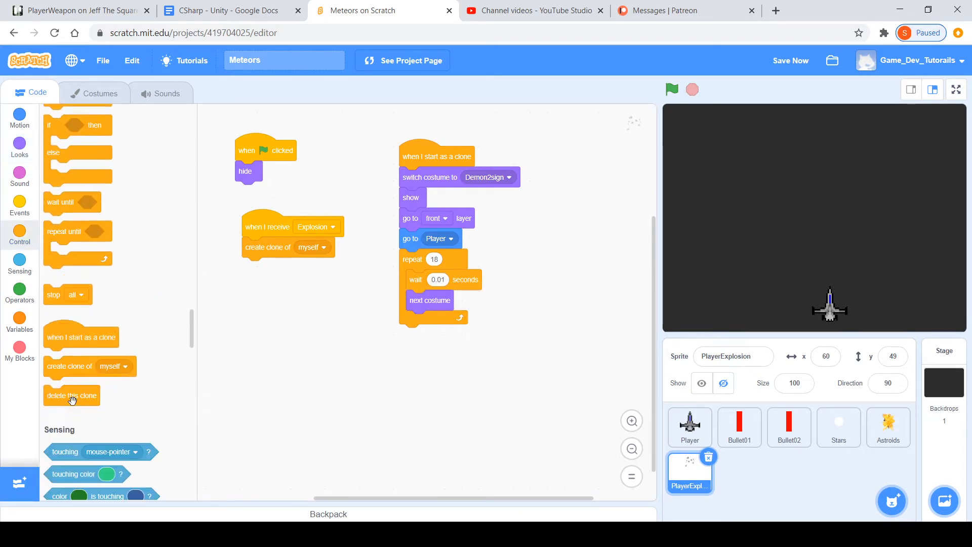
mouse_move(70, 396)
mouse_down()
mouse_move(292, 393)
mouse_move(434, 337)
mouse_up()
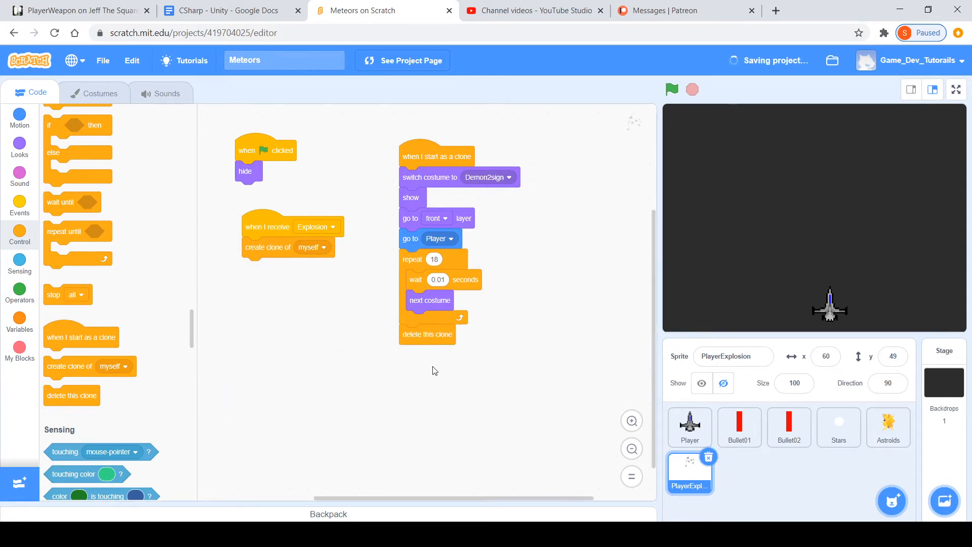
- Add a second green-flag script to the Player sprite, below the shooting script, with an if-then block inside a forever loop
click(681, 439)
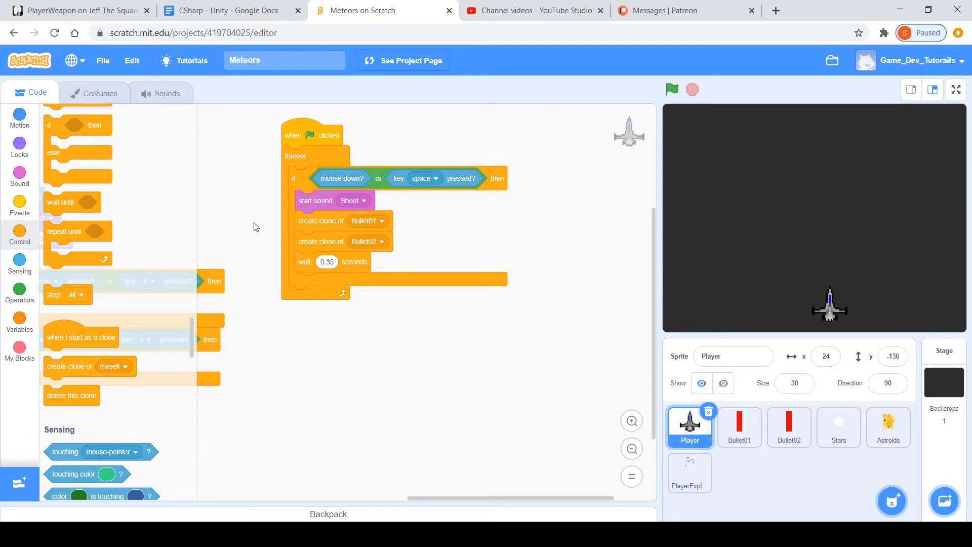
click(19, 205)
drag(75, 147, 308, 340)
click(20, 232)
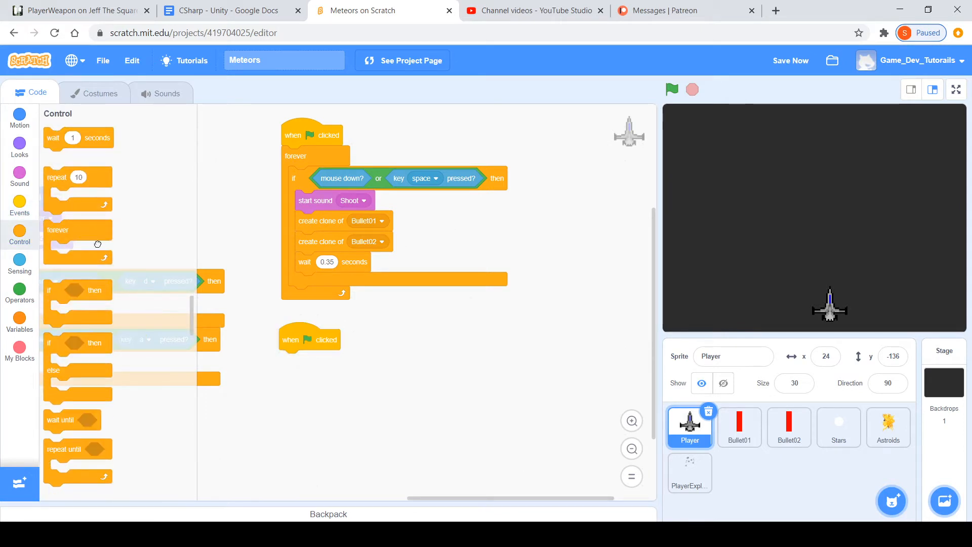
drag(56, 231, 291, 360)
drag(81, 295, 304, 381)
- Set the condition of the new if-then block to touching Astroids
click(22, 262)
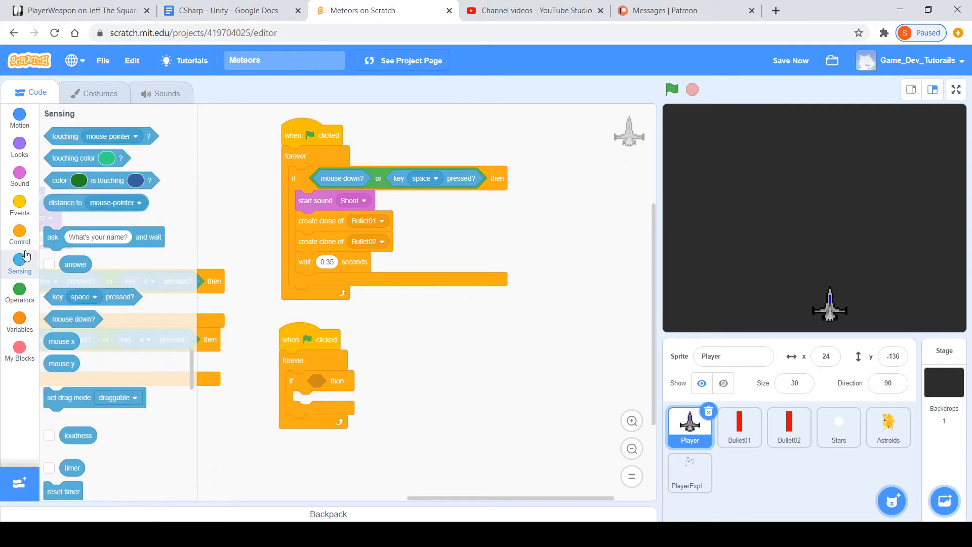
drag(64, 136, 326, 380)
click(369, 380)
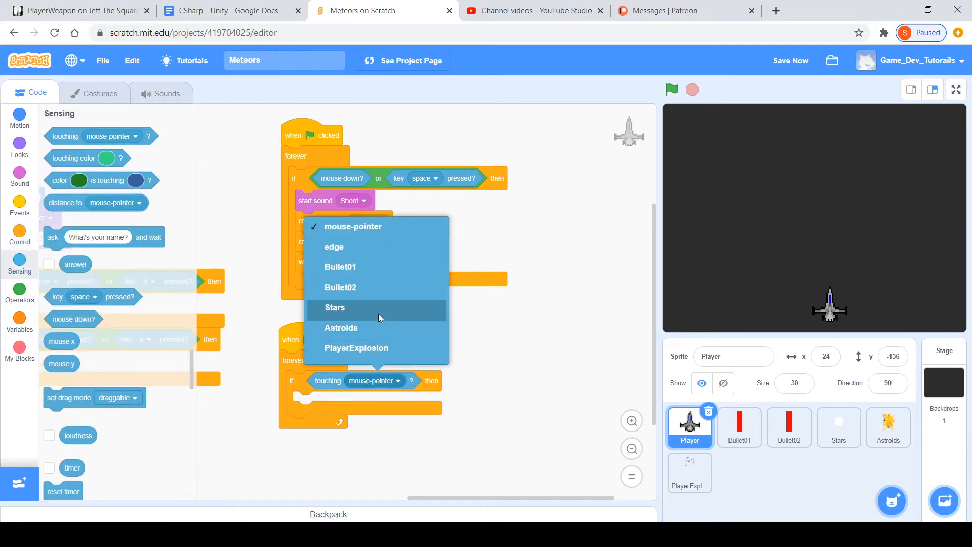
click(366, 330)
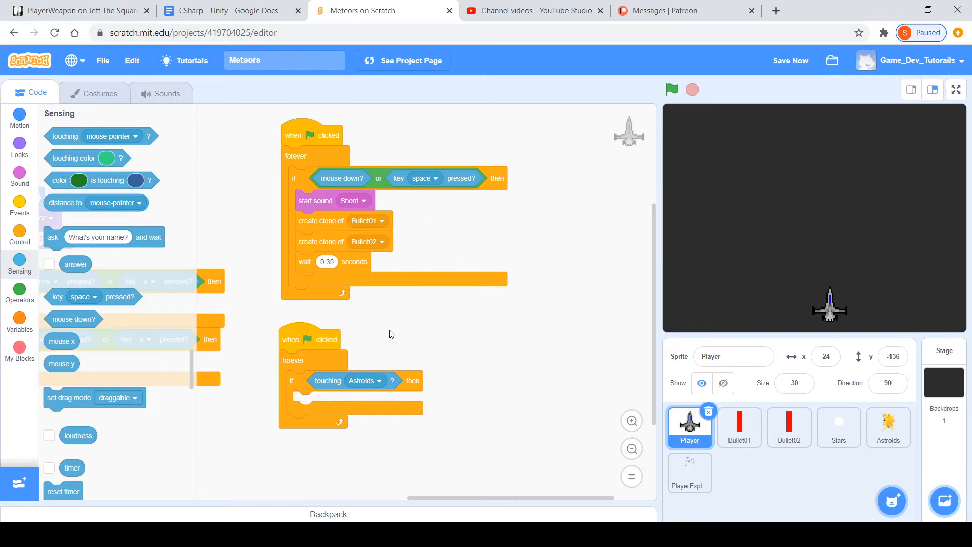
- Make the Player broadcast Explosion and hide when the touching Astroids condition is met
click(20, 147)
drag(54, 408, 302, 401)
click(20, 205)
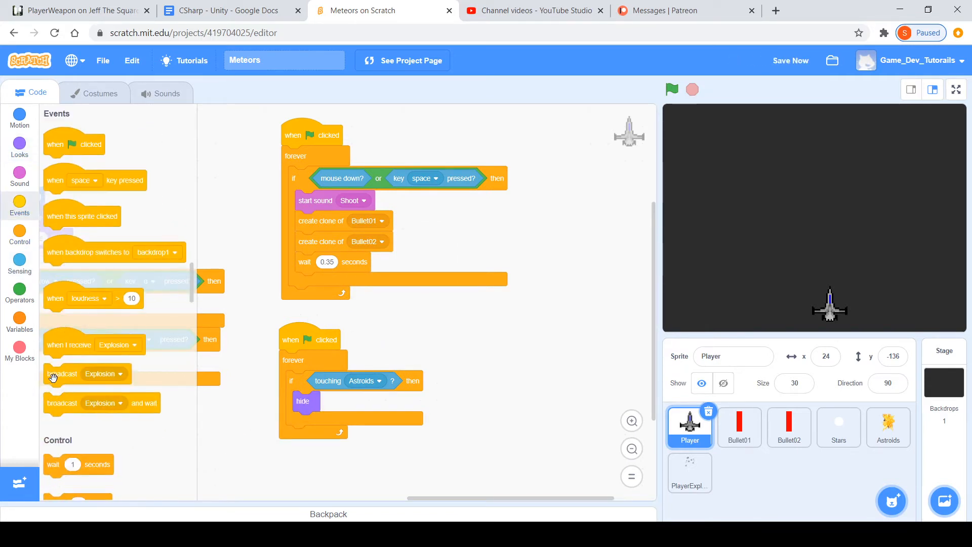
drag(53, 377, 302, 404)
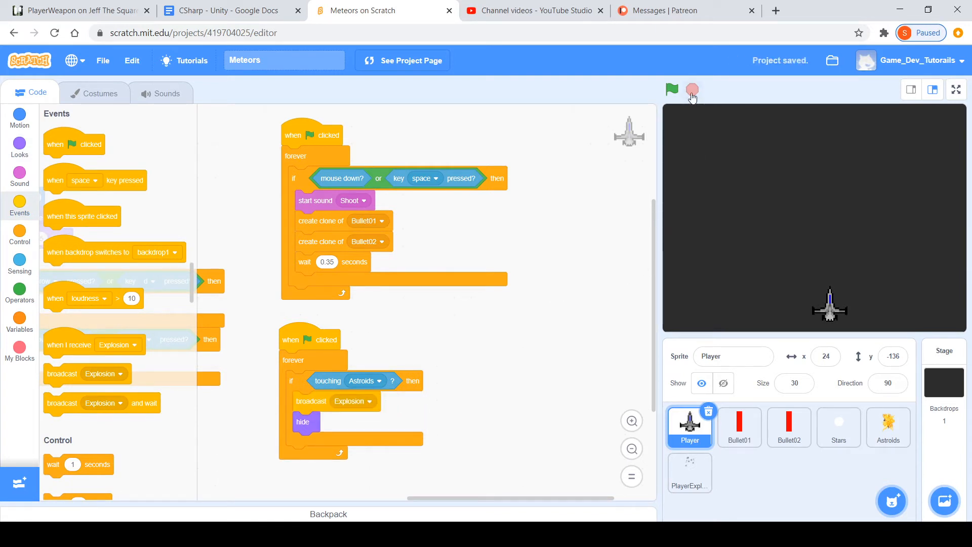
- Test the game in full screen by steering the ship, shooting and letting an asteroid hit it, and return to the editor
click(672, 90)
click(955, 89)
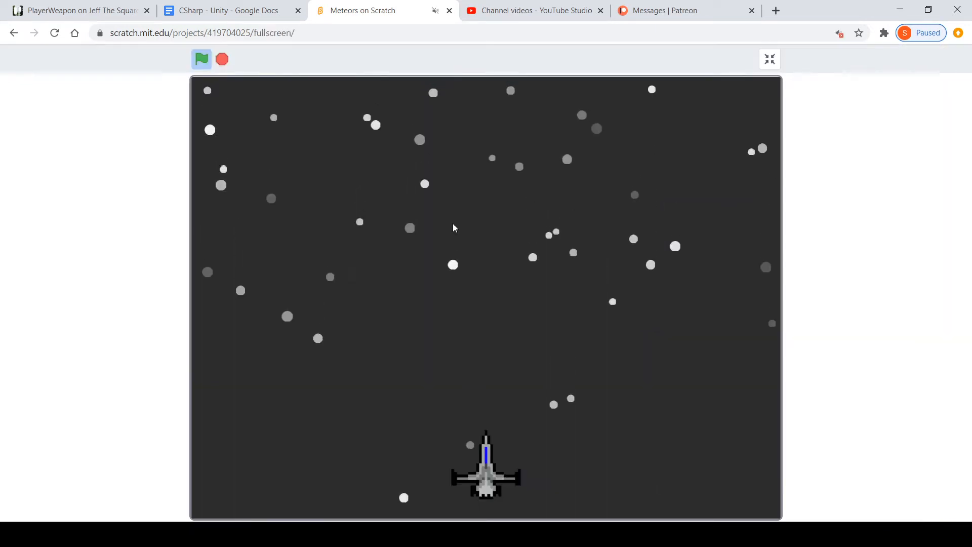
key(space)
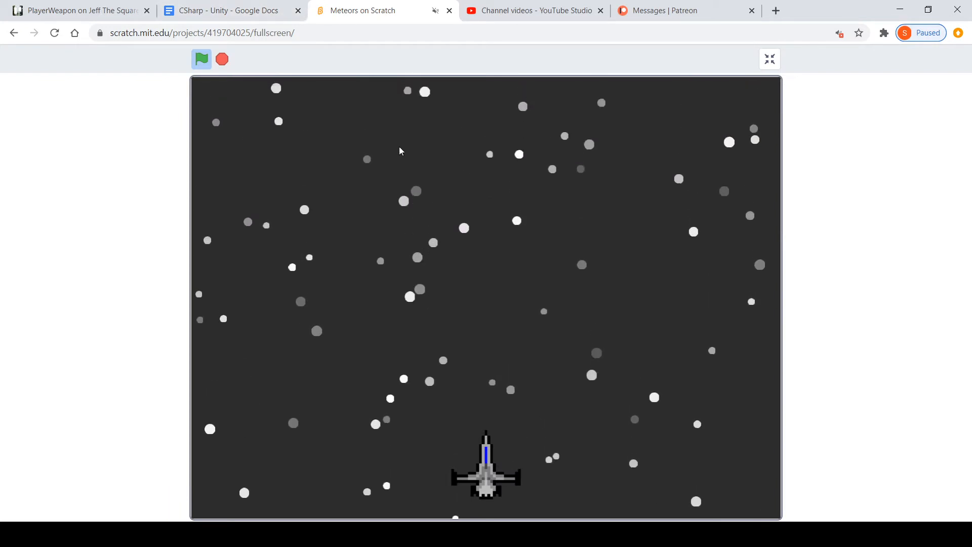
key(space)
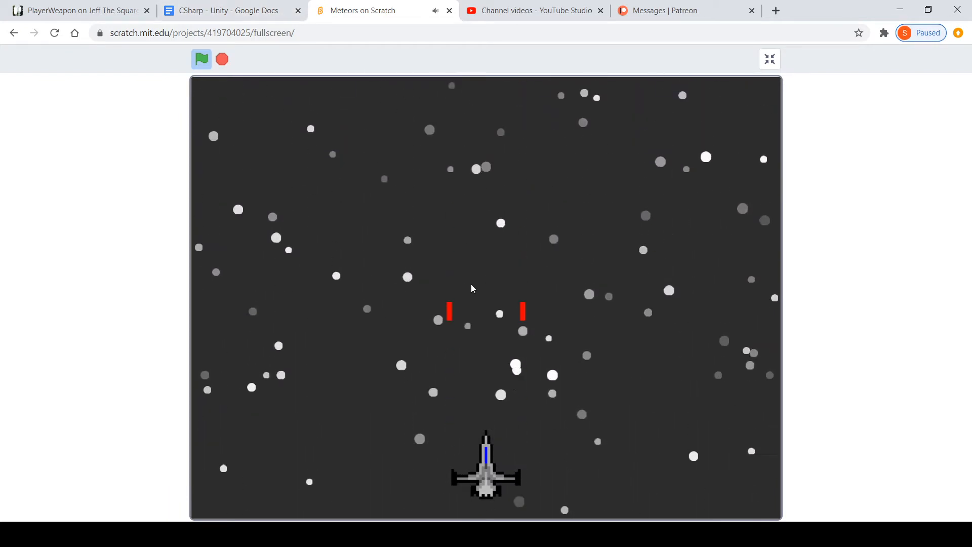
key(space)
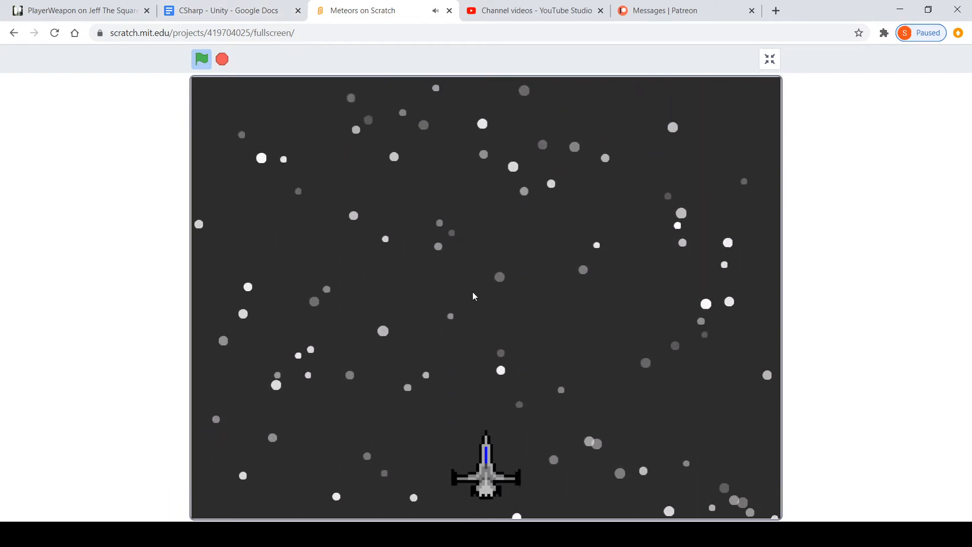
key(Left)
key(space)
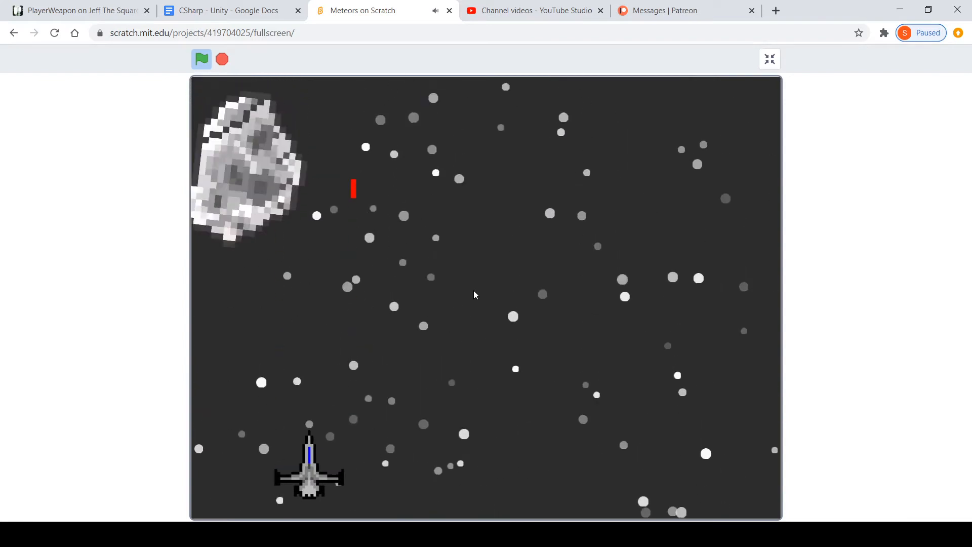
key(Left)
key(space)
key(Right)
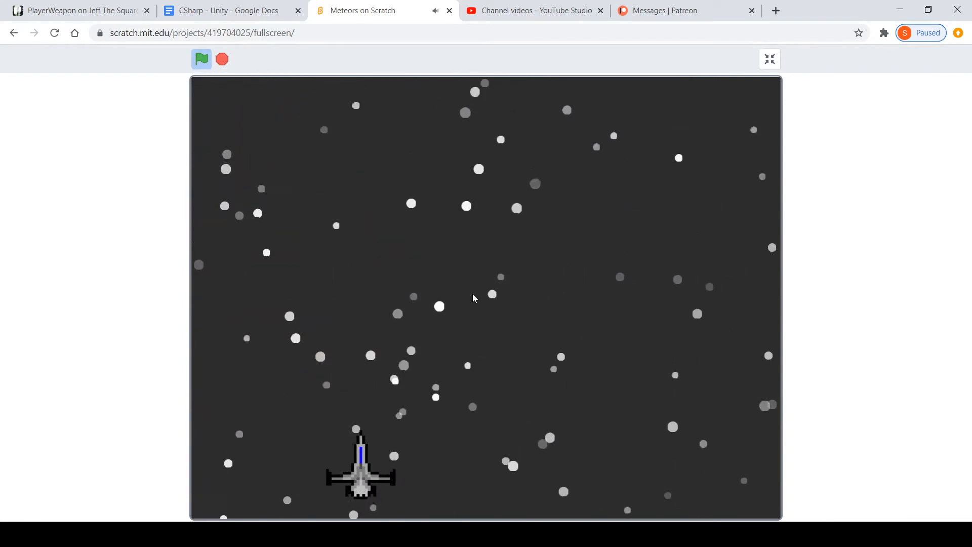
key(Right)
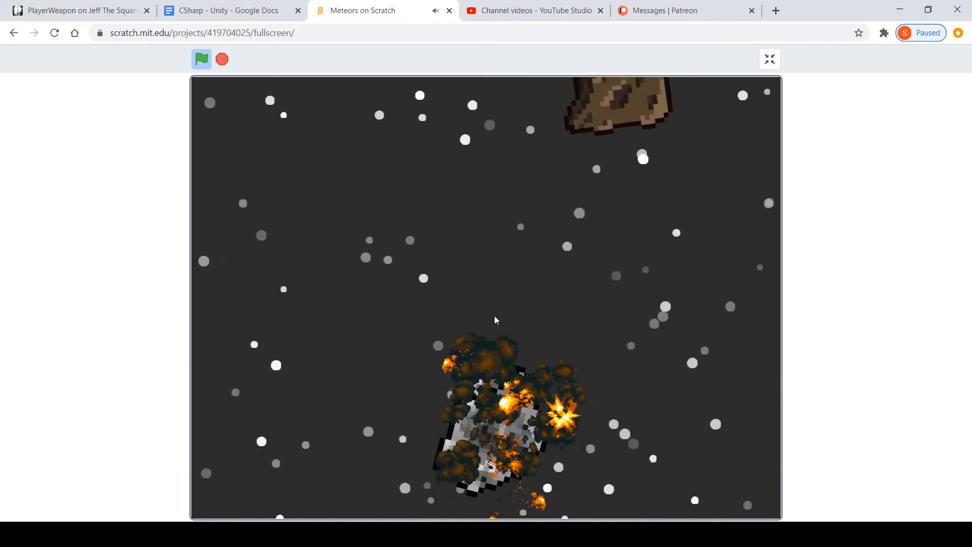
click(768, 60)
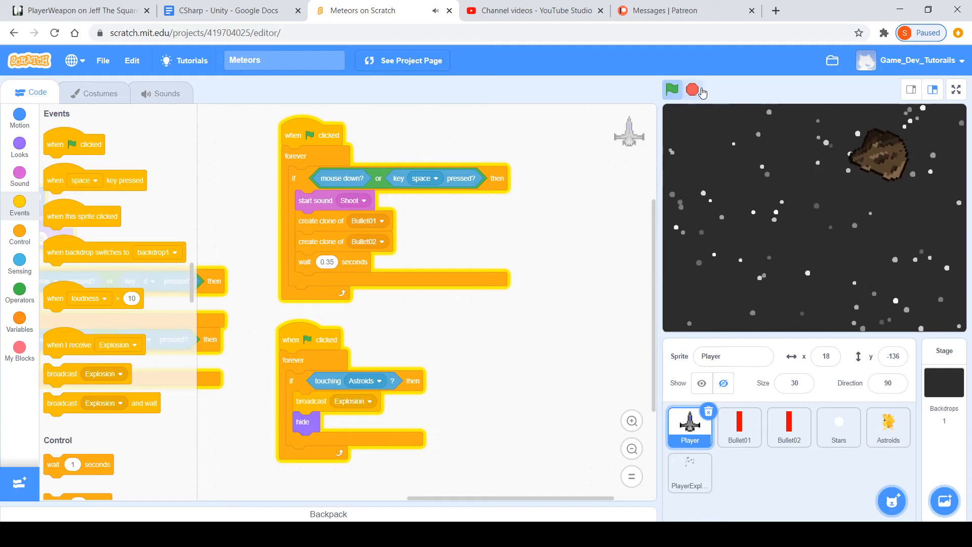
- Stop the game and review the PlayerExplosion scripts before returning to the Player sprite
click(692, 90)
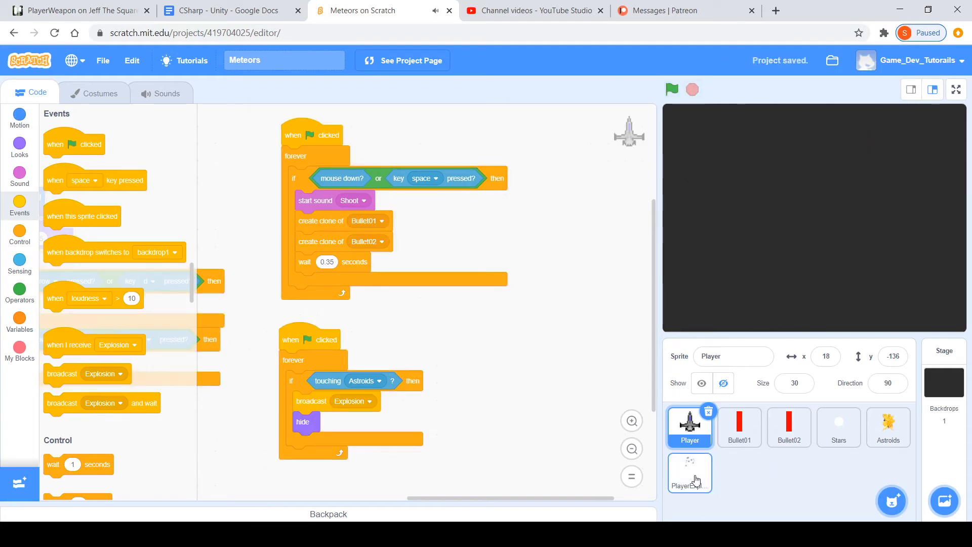
click(696, 479)
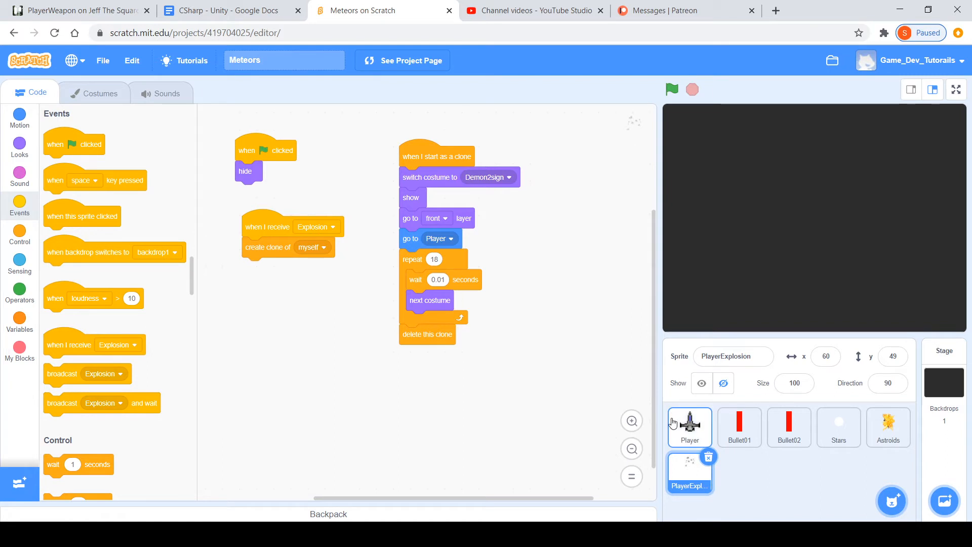
click(689, 424)
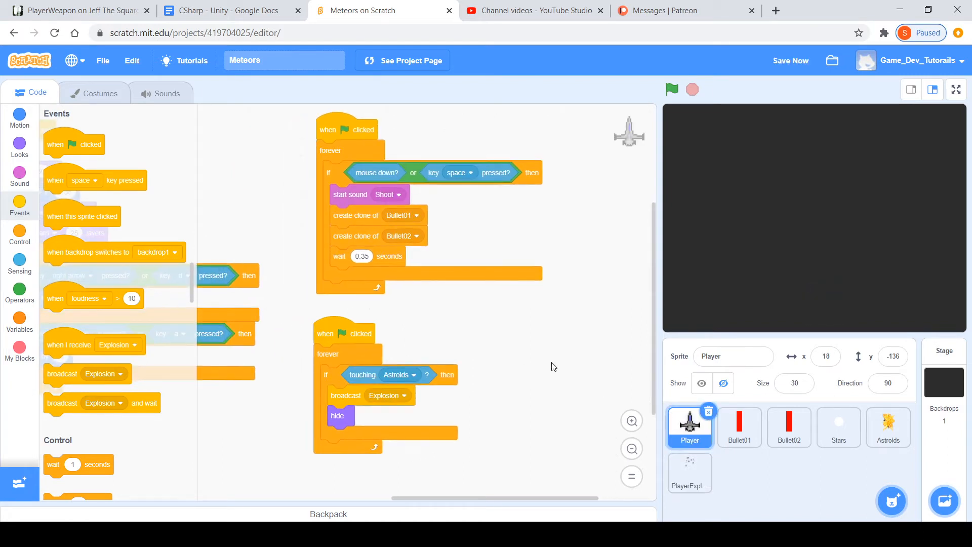
- Export the Explosion sound from the Astroids sprite as a sound file
click(887, 424)
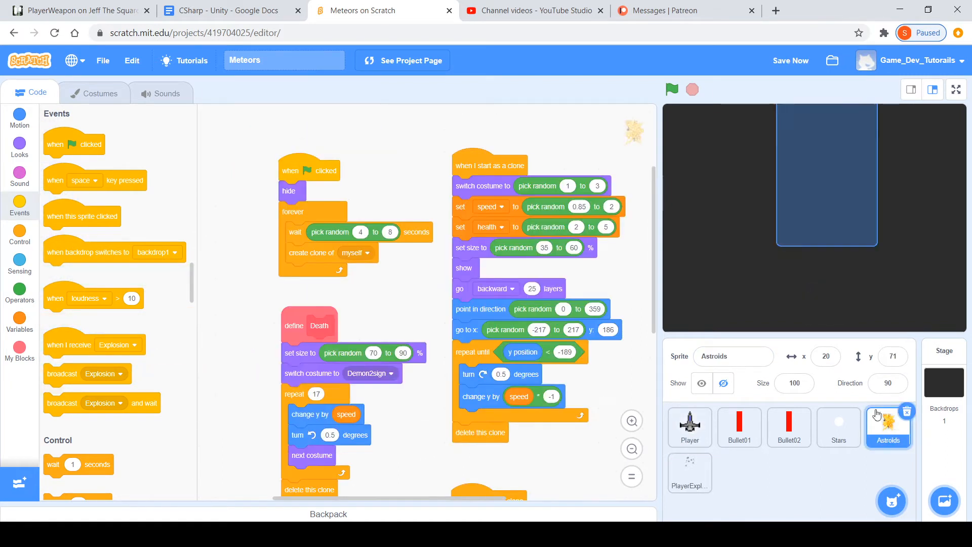
click(167, 93)
right_click(53, 148)
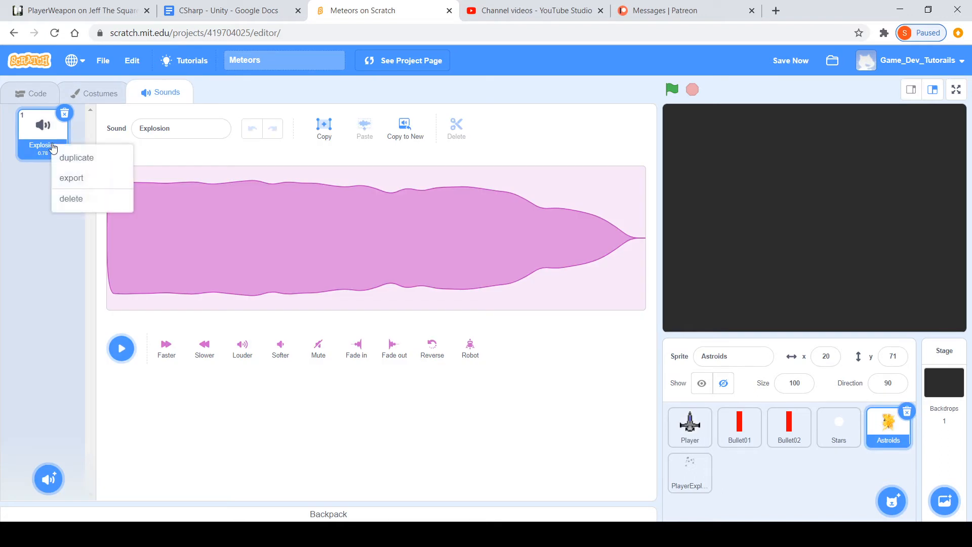
click(82, 187)
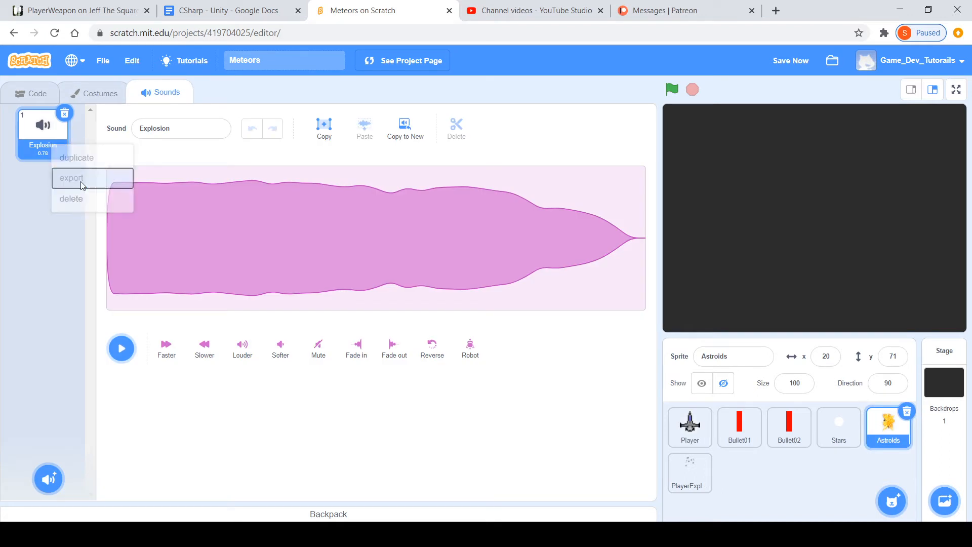
right_click(44, 145)
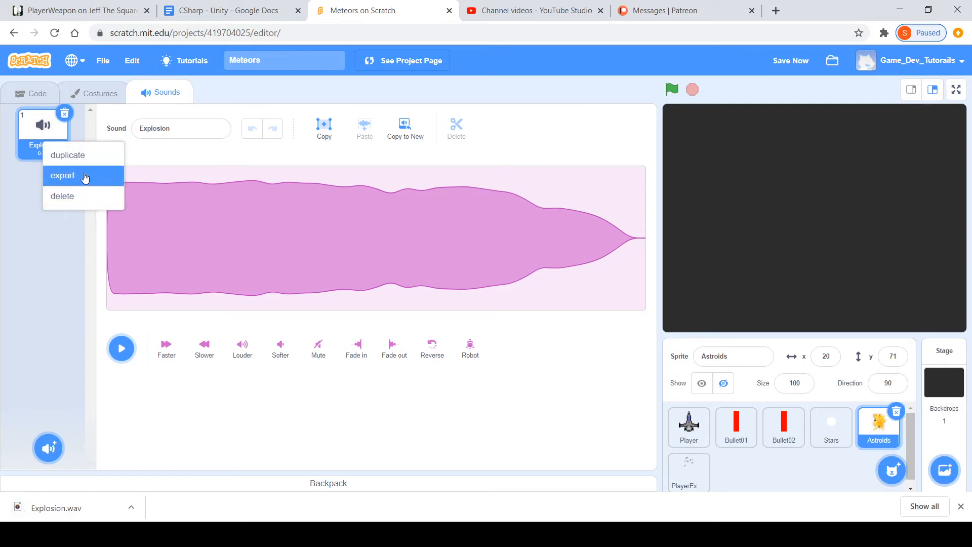
click(157, 452)
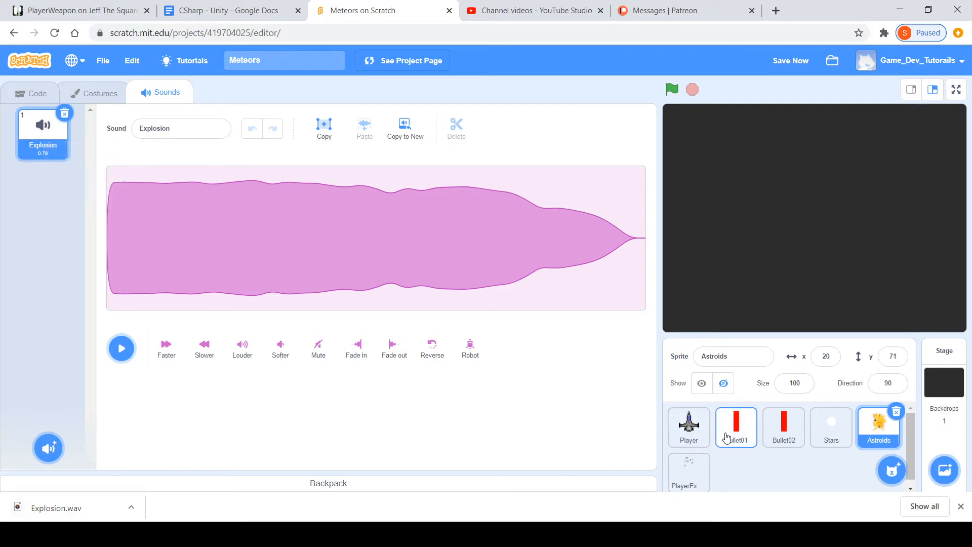
- Upload the exported Explosion.wav as a new sound for the Player sprite
click(702, 436)
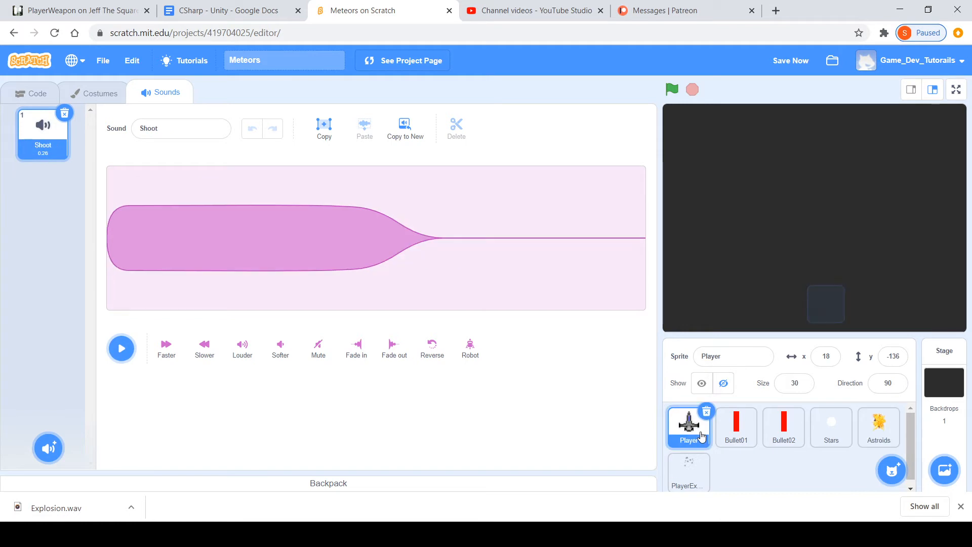
click(52, 508)
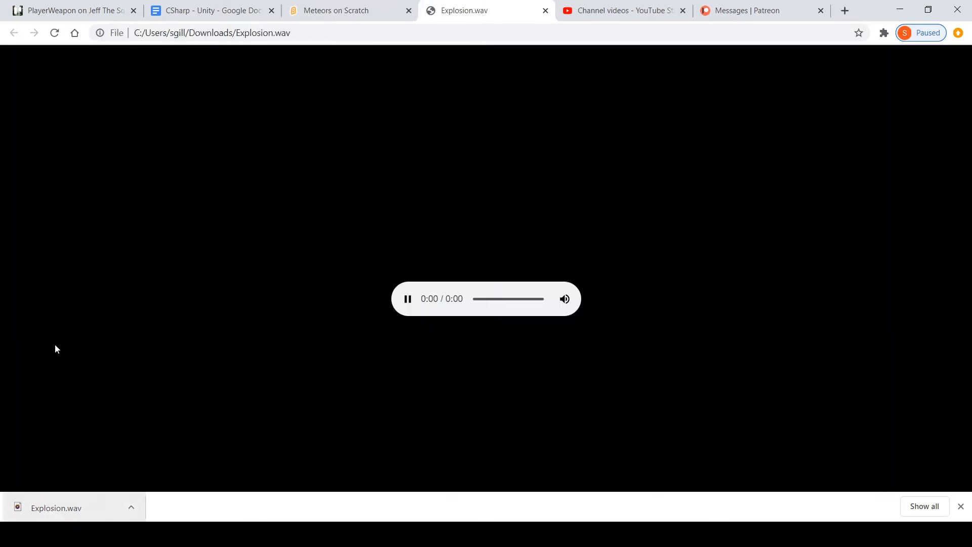
click(546, 10)
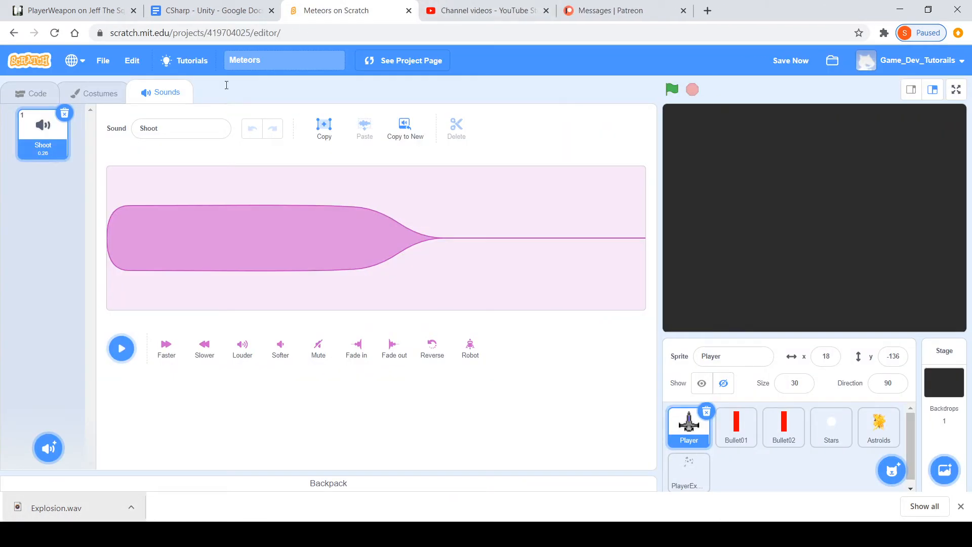
mouse_move(48, 446)
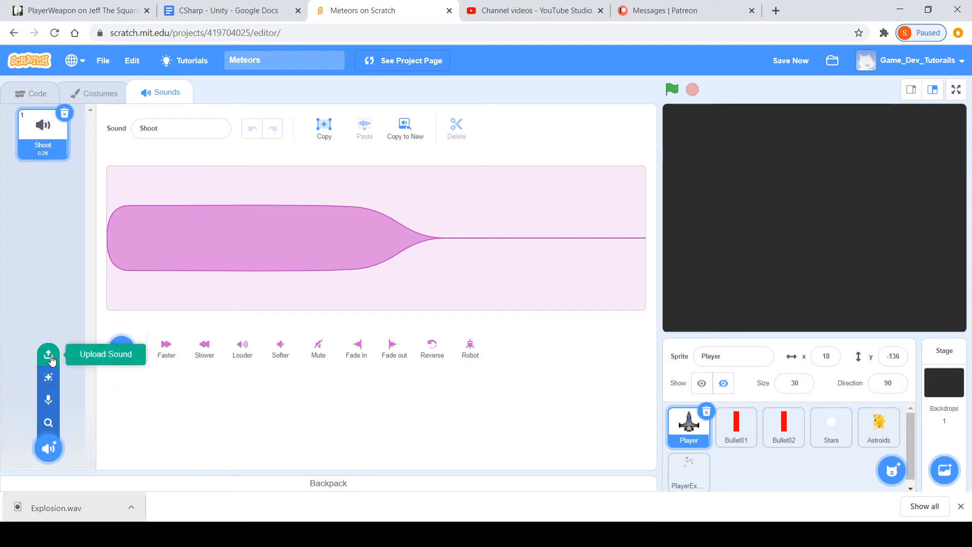
click(49, 355)
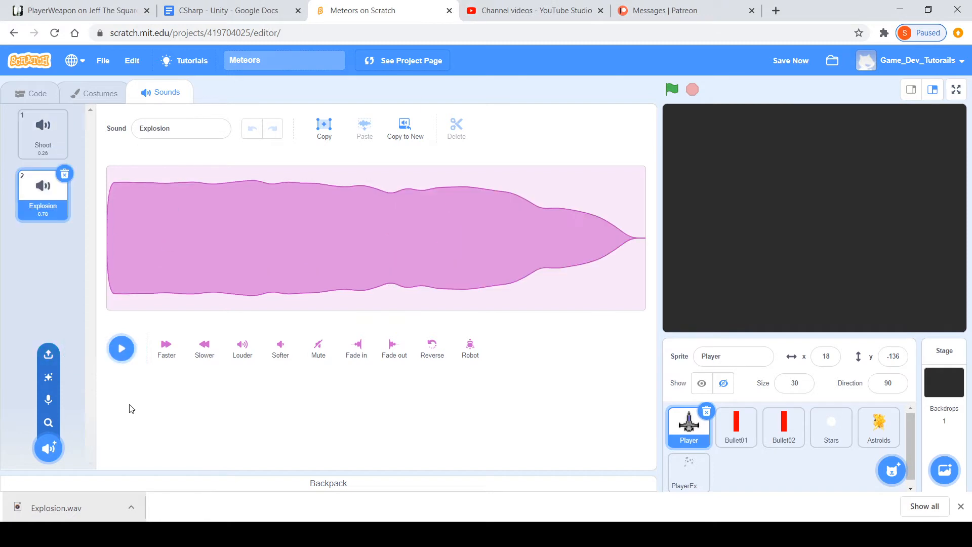
- Delete the exported Explosion.wav from the Downloads folder and dismiss the browser's download bar
click(151, 473)
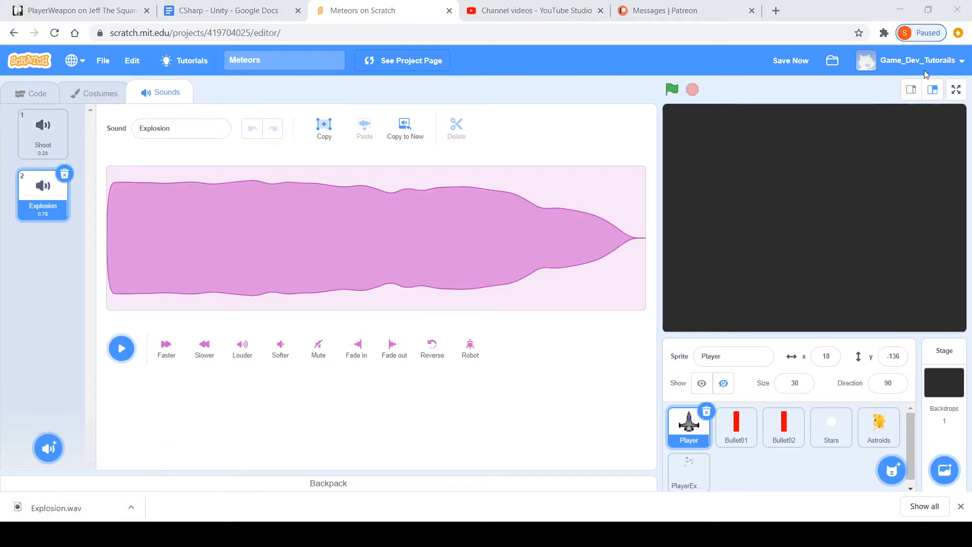
click(924, 71)
click(124, 508)
click(151, 468)
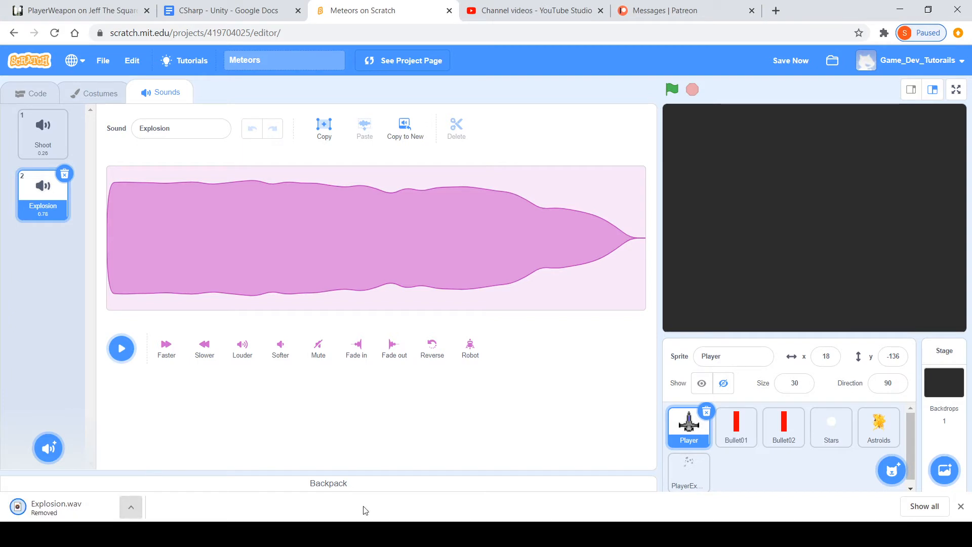
click(960, 506)
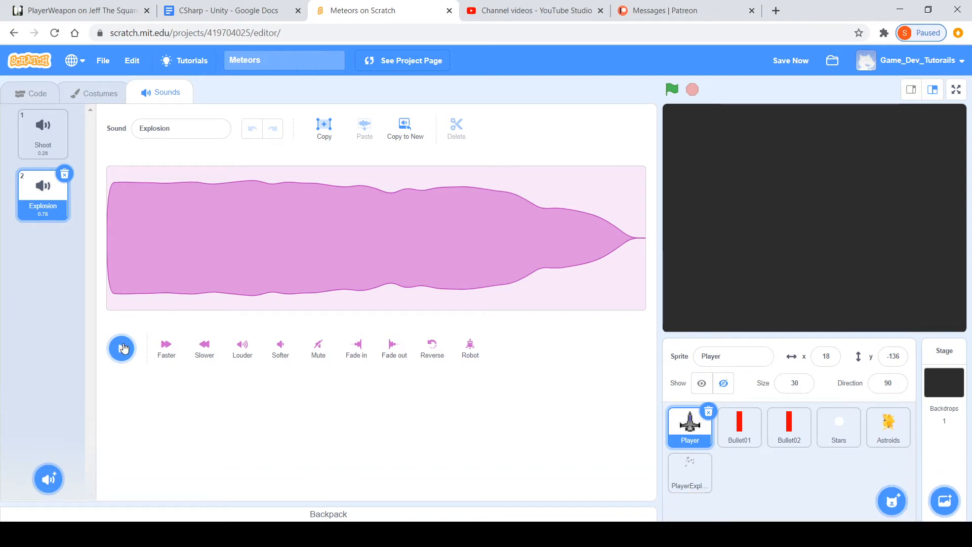
- Preview the Player's Explosion sound and add a start sound Explosion block above broadcast Explosion in the touching Astroids condition
click(123, 347)
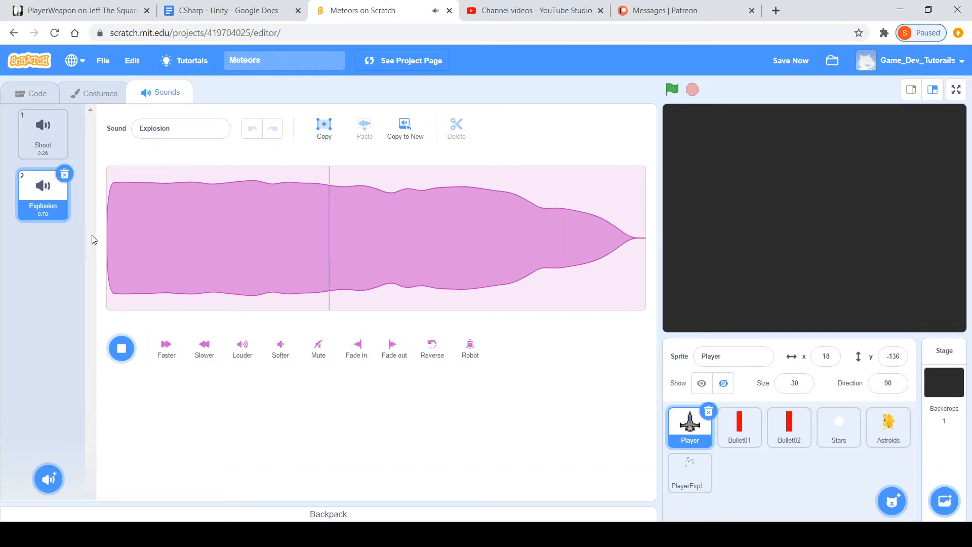
click(36, 96)
drag(362, 413, 259, 361)
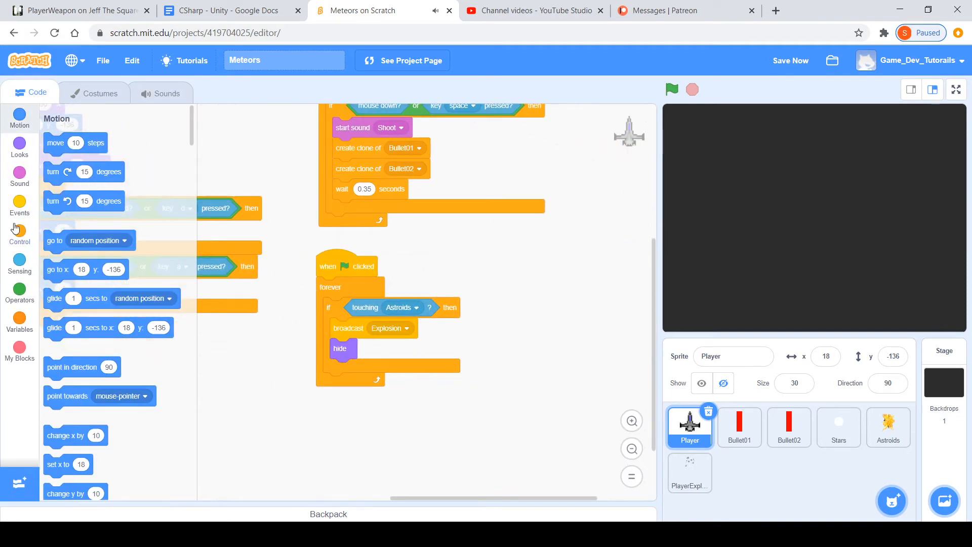
click(19, 183)
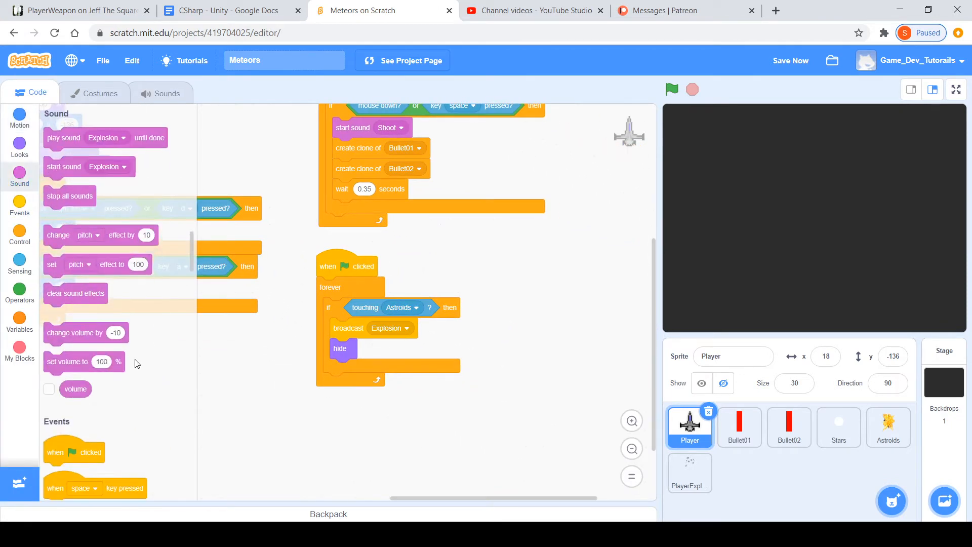
drag(51, 168, 344, 328)
- Test the collision sound in full screen by steering, shooting and letting an asteroid hit the ship, and stop the game back in the editor
click(669, 86)
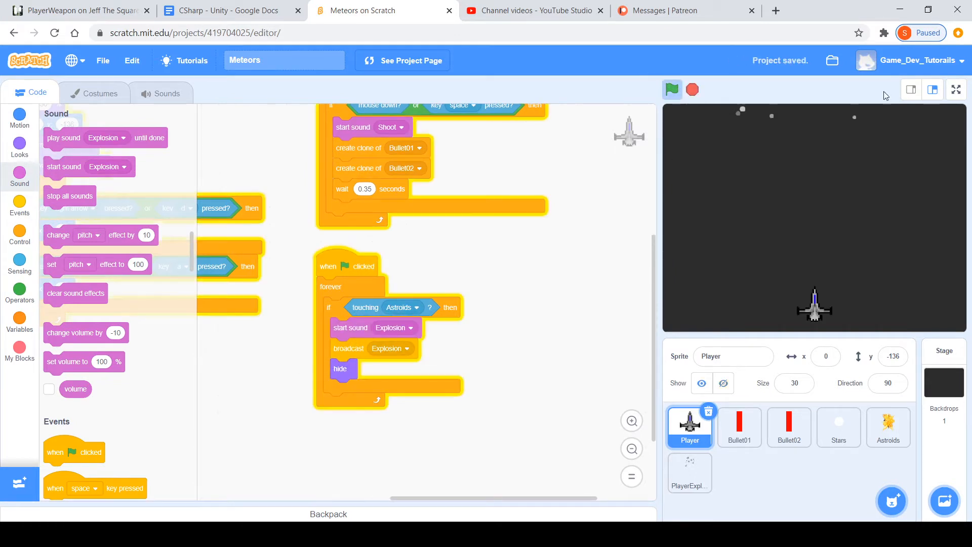
click(956, 89)
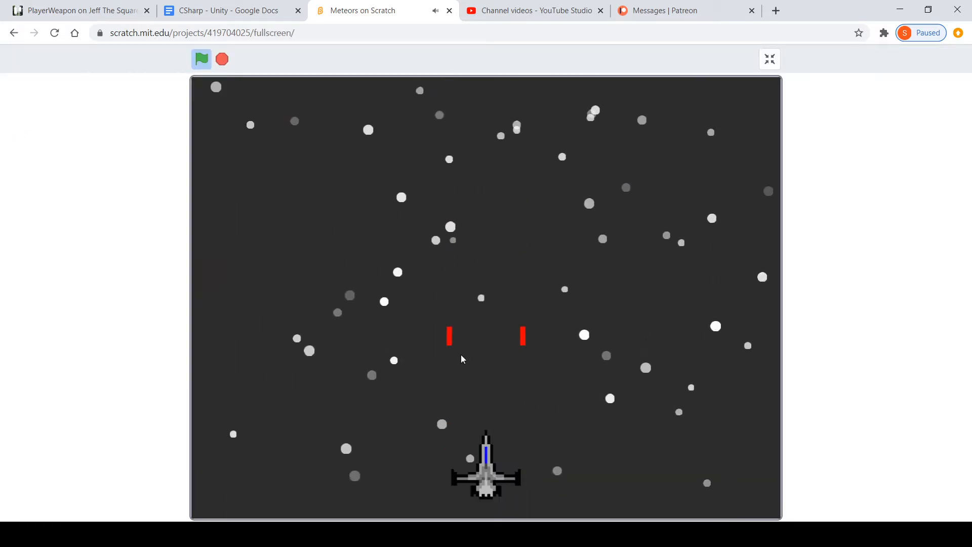
key(Left)
key(Right)
key(Left)
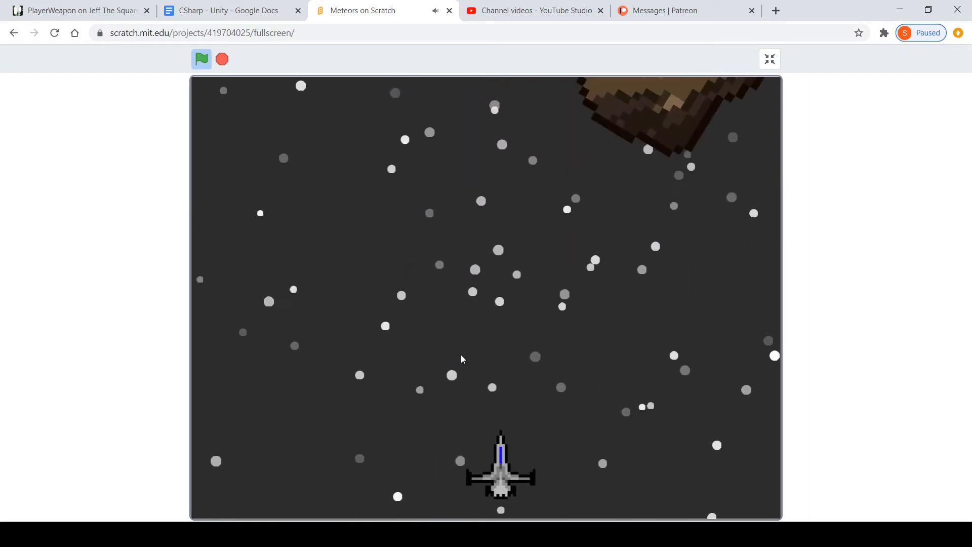
key(Right)
key(Left)
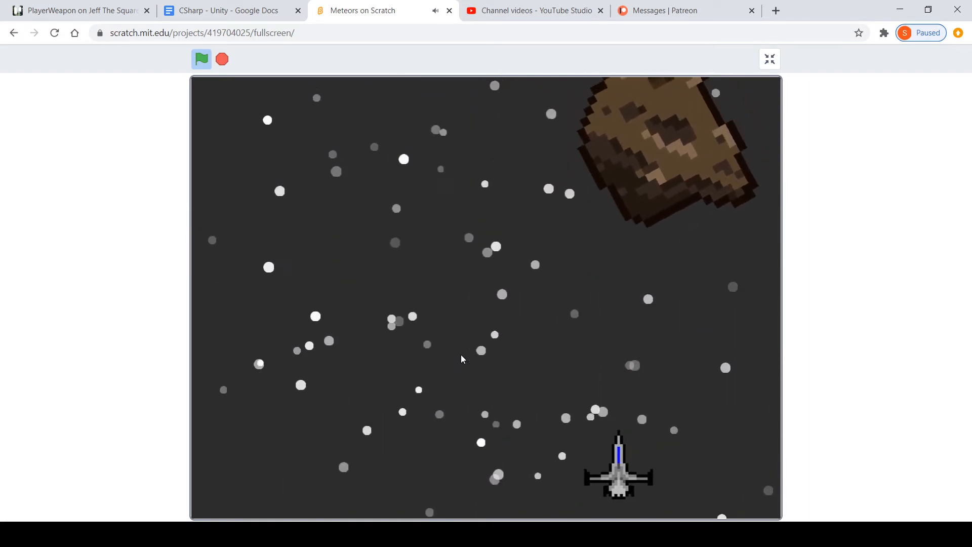
key(Right)
key(Left)
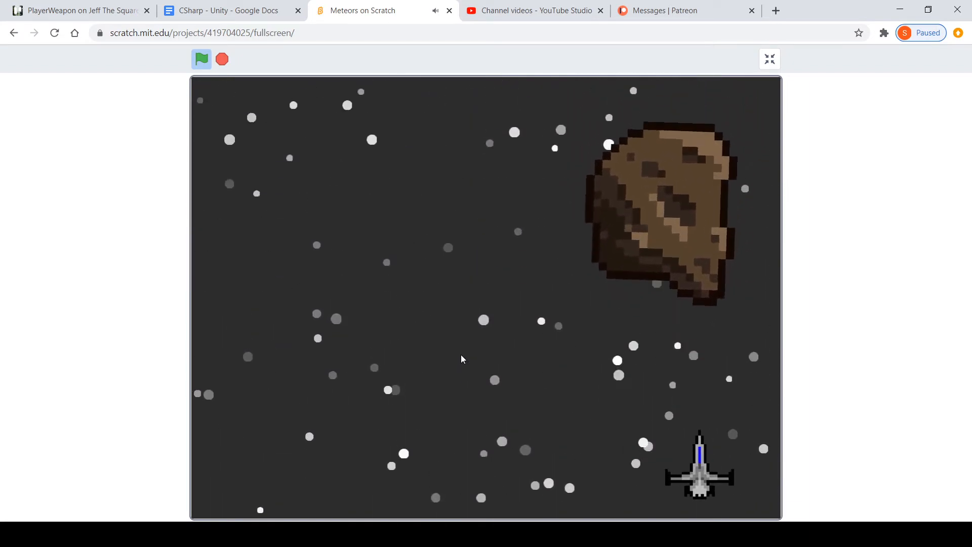
key(Right)
key(Left)
key(space)
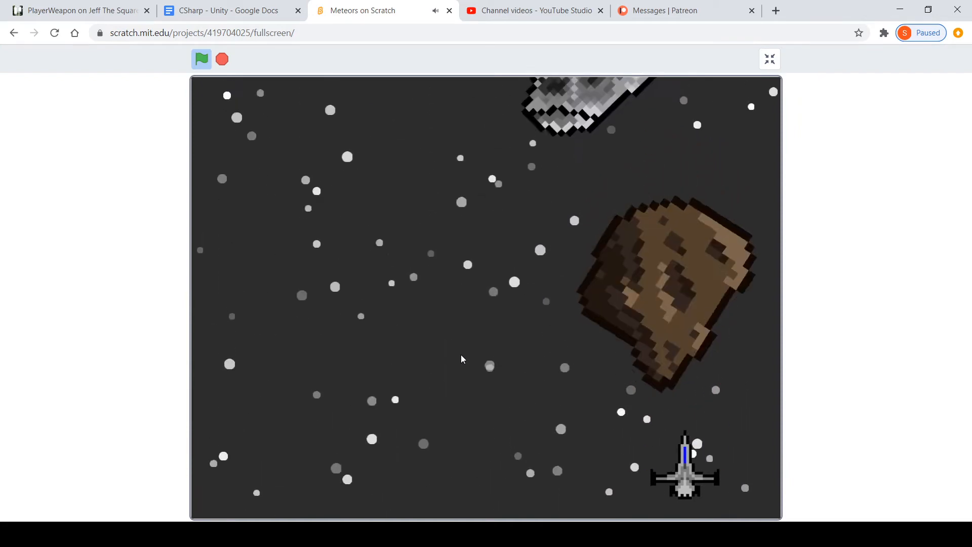
key(Left)
key(space)
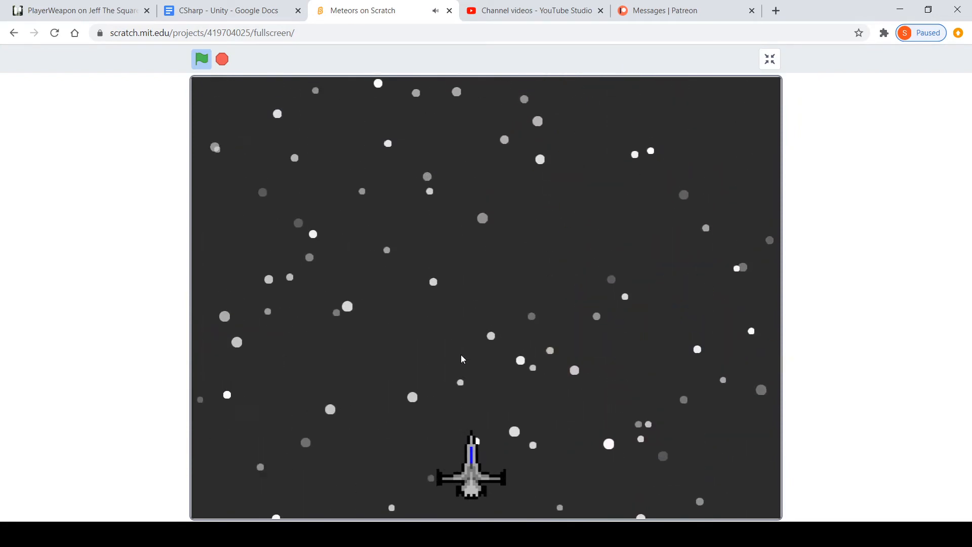
key(Right)
key(Left)
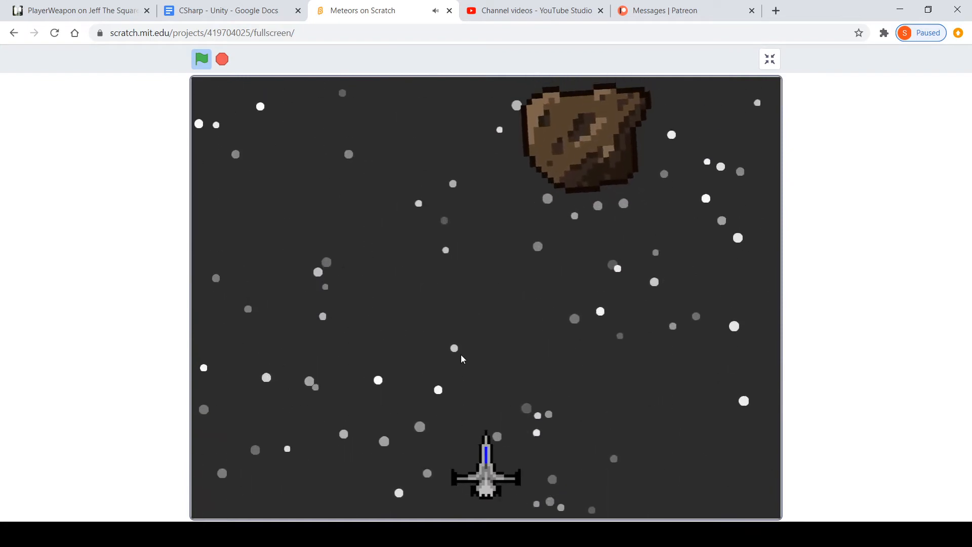
key(Right)
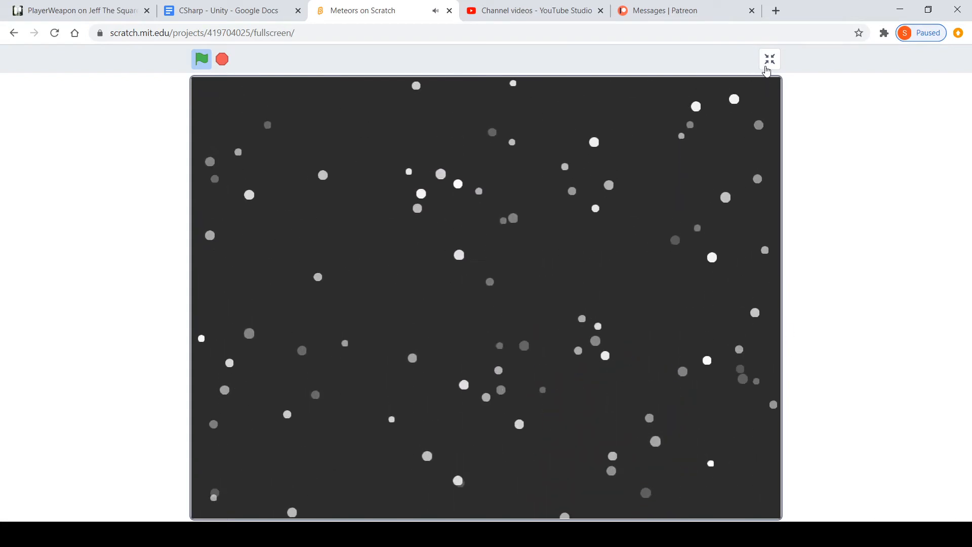
click(769, 61)
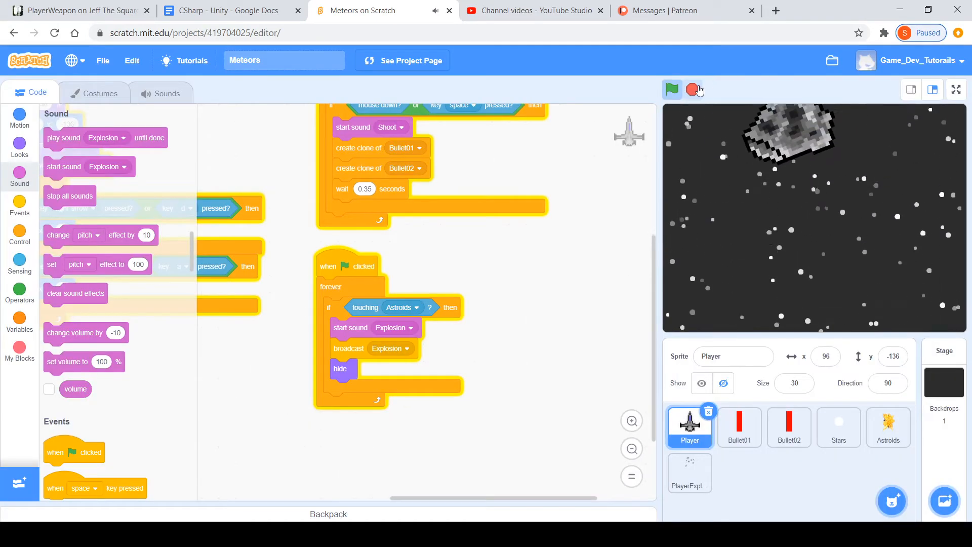
click(693, 90)
- Add a broadcast block with the new message GameOver between broadcast Explosion and hide in the Player's collision script
scroll(604, 319, left, 3)
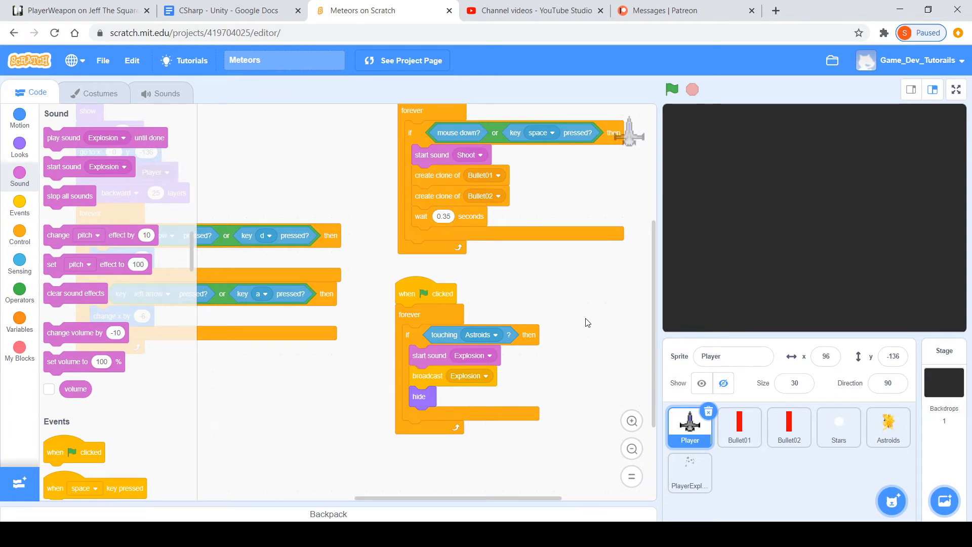
drag(587, 322, 523, 265)
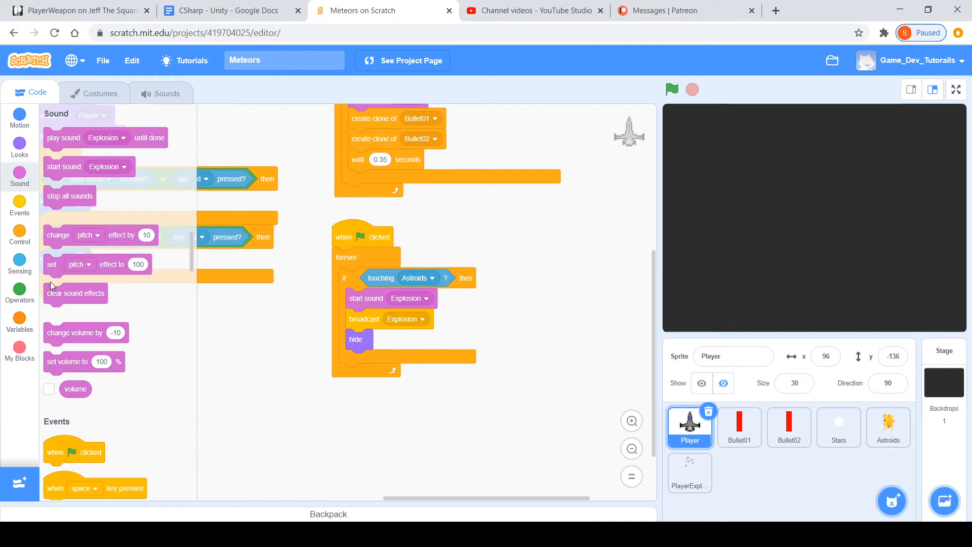
click(12, 212)
drag(70, 379, 369, 341)
click(405, 339)
click(398, 370)
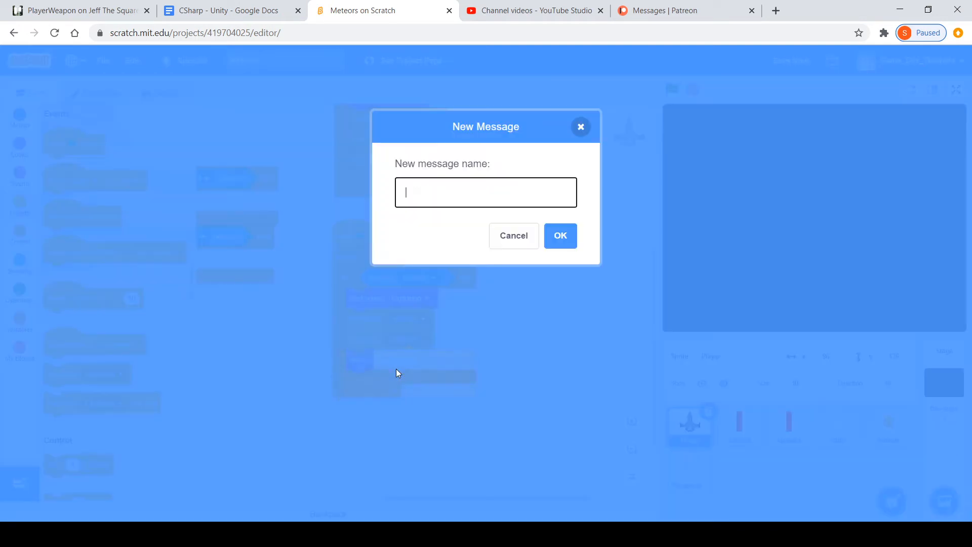
text(GameOver)
key(Return)
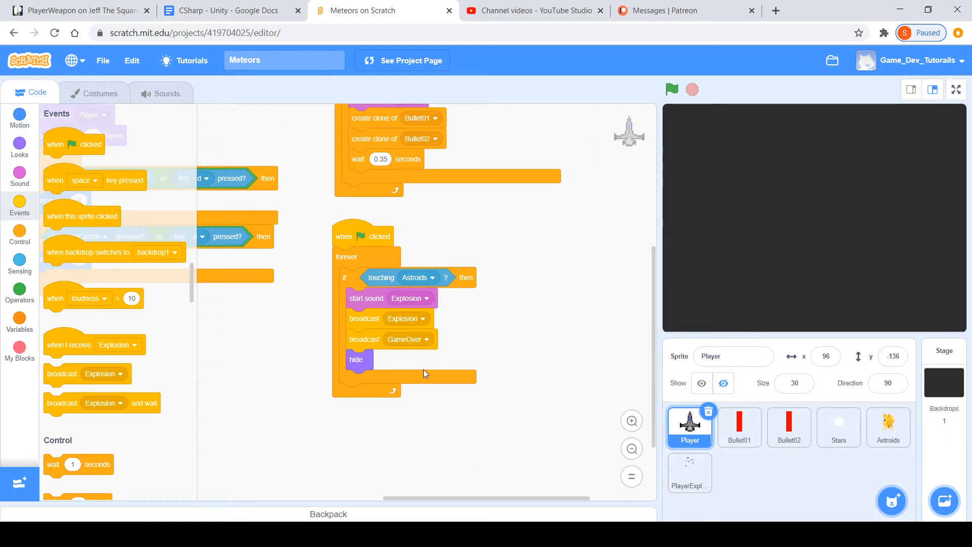
- Create a new blank sprite to paint
mouse_move(891, 500)
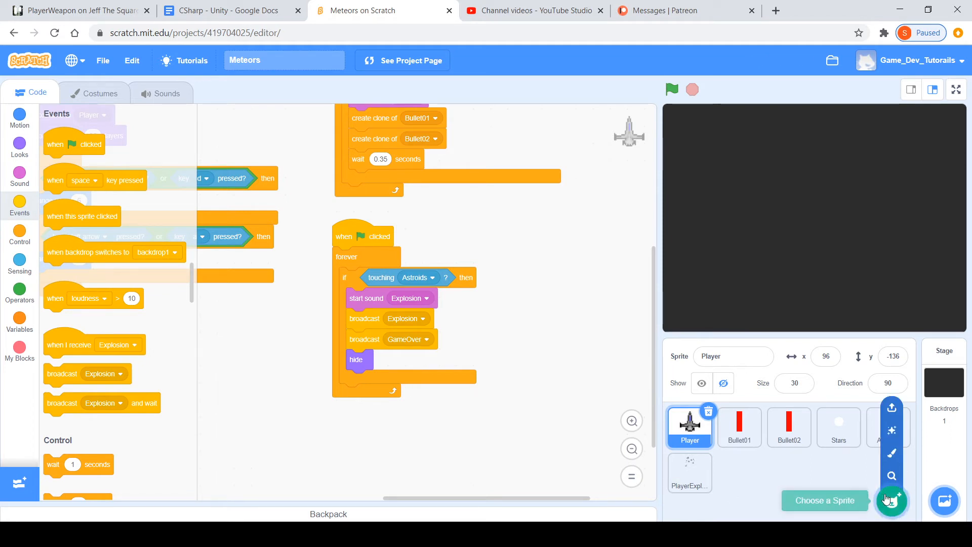
click(893, 455)
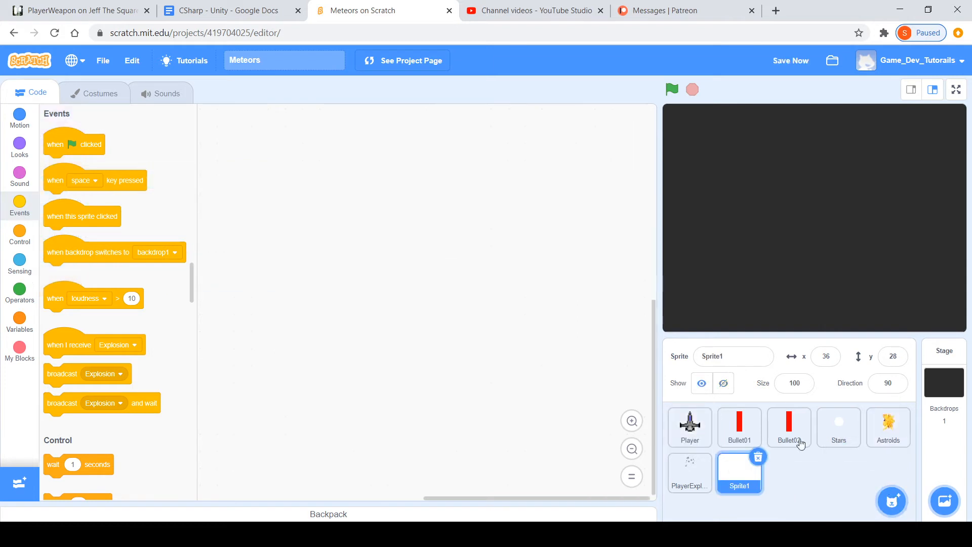
- Rename the new sprite as GameOverScreen
click(736, 357)
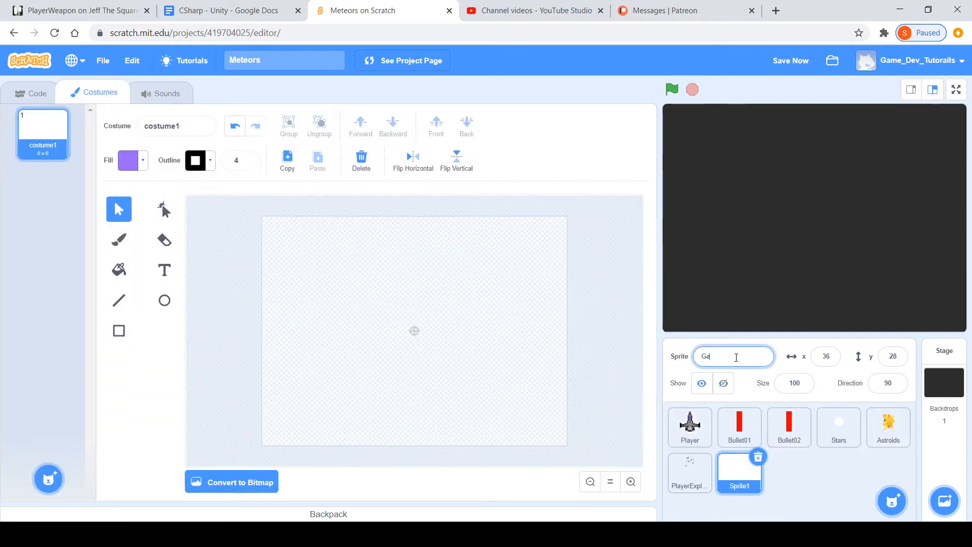
text(GameObeerScreem)
key(BackSpace)
text(n)
key(Return)
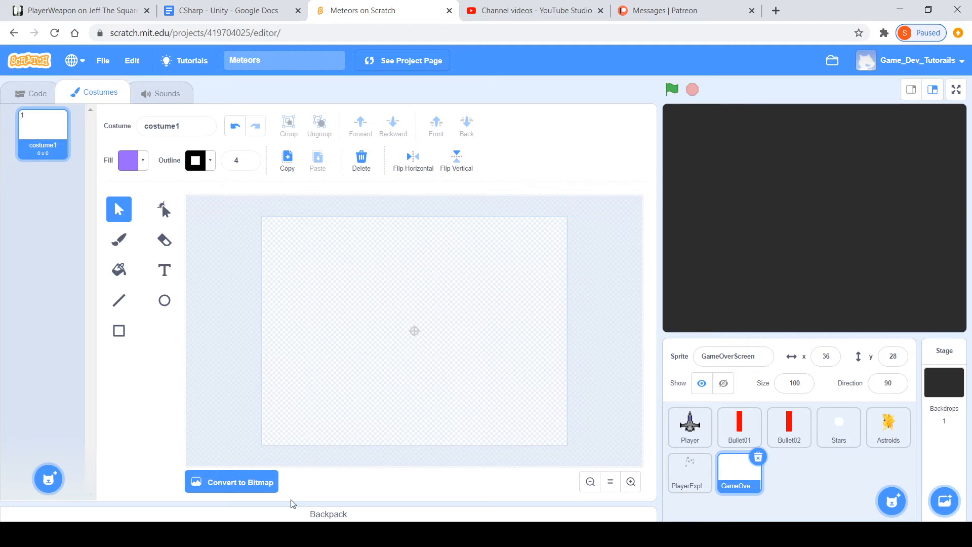
- Draw a dark grey rectangle without an outline, about 553 by 385, covering the whole stage area of the costume
click(120, 331)
click(139, 161)
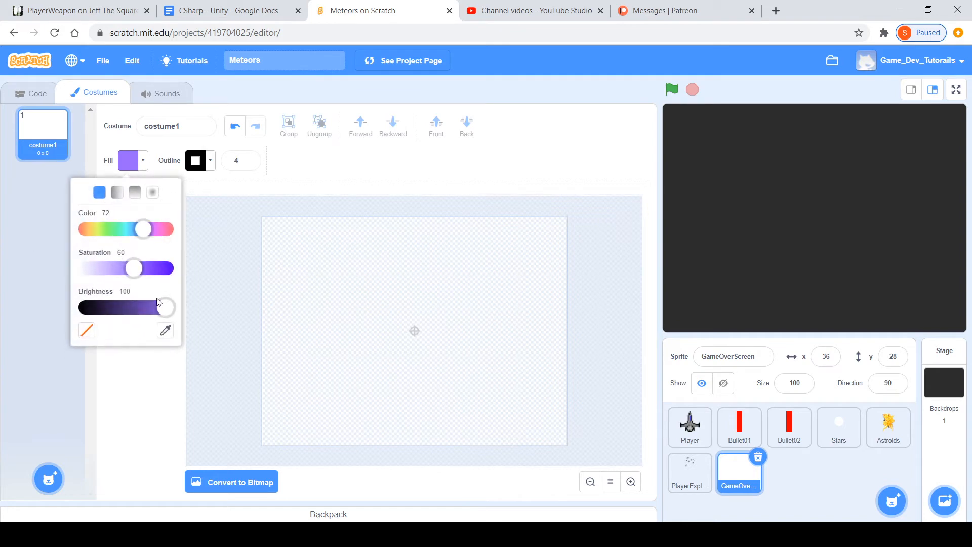
drag(134, 268, 16, 265)
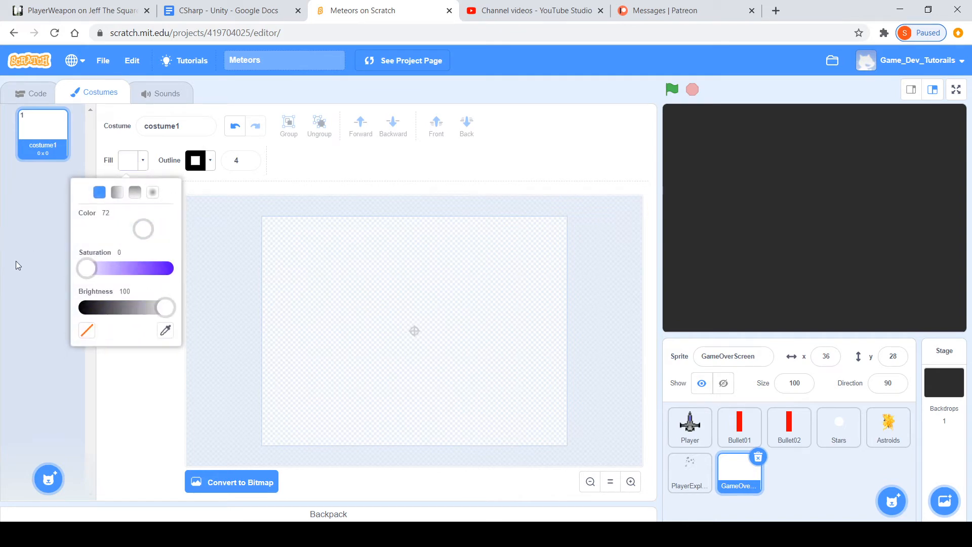
click(93, 310)
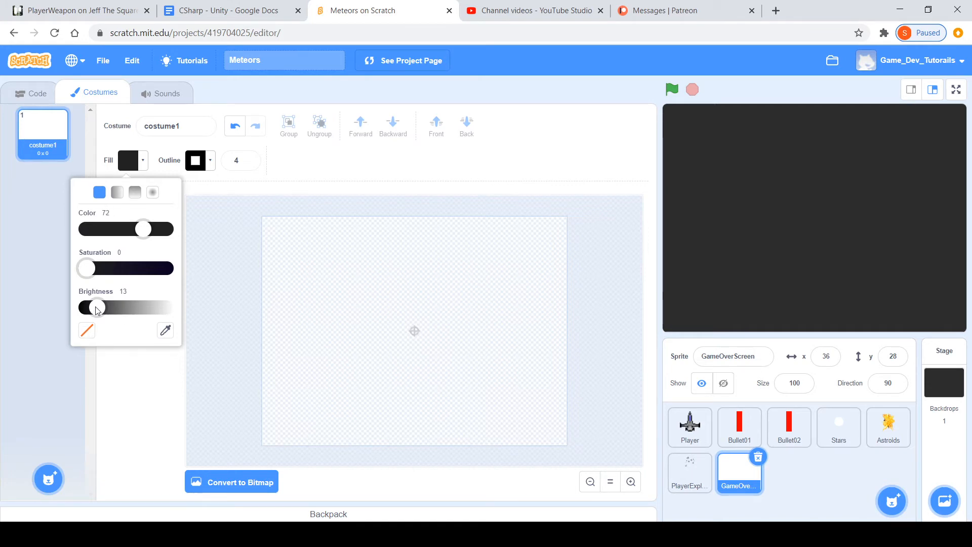
drag(97, 310, 94, 309)
click(239, 161)
key(BackSpace)
text(0)
key(Return)
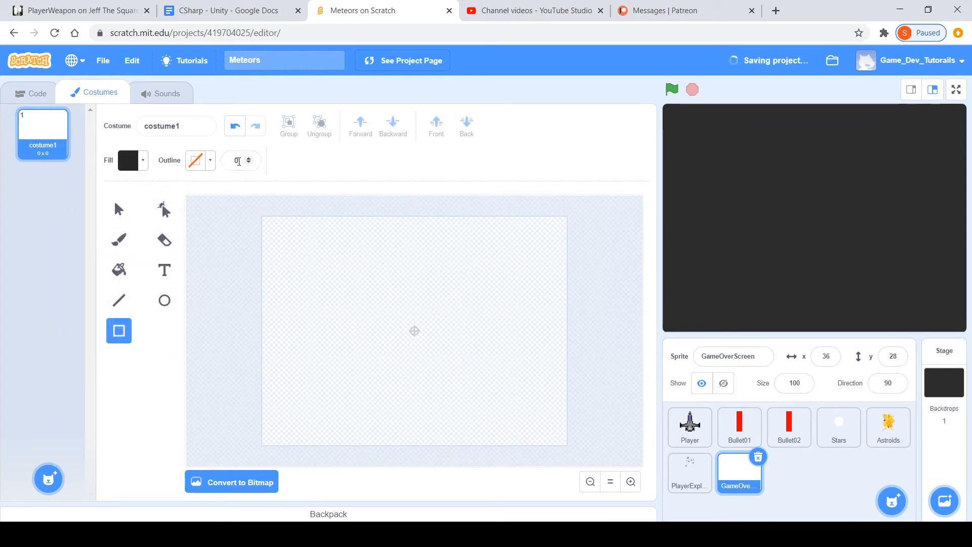
drag(239, 212, 590, 457)
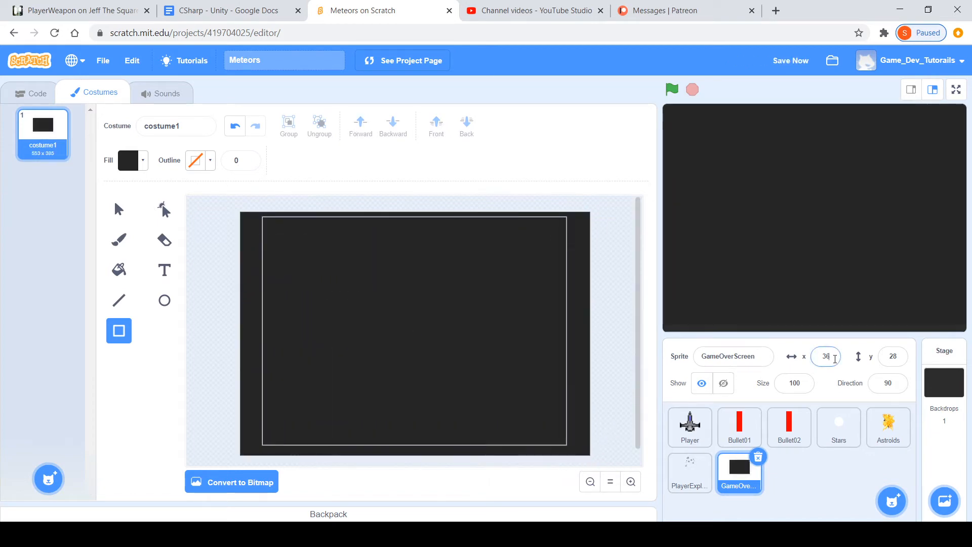
- Set the GameOverScreen sprite's position to x 0 and y 0
click(826, 356)
text(0)
click(904, 357)
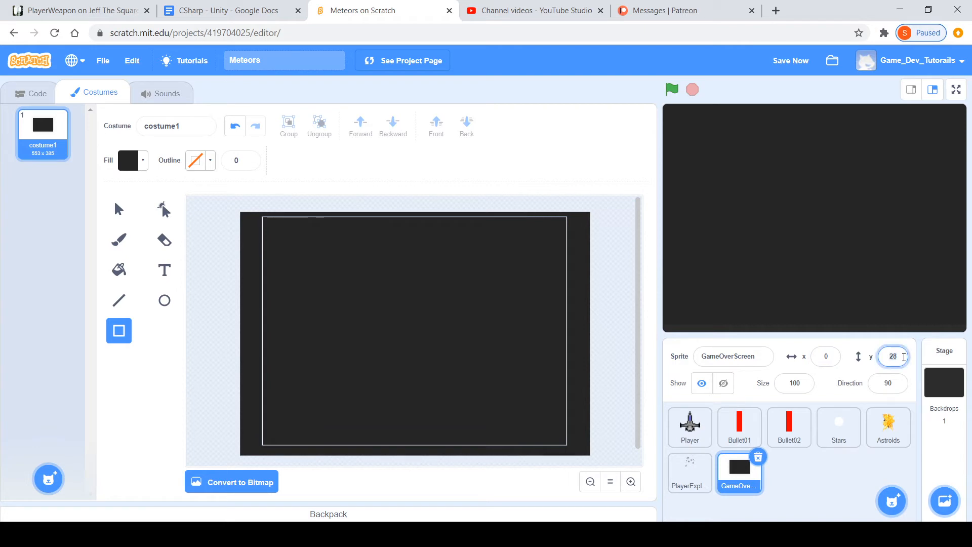
text(0)
key(Return)
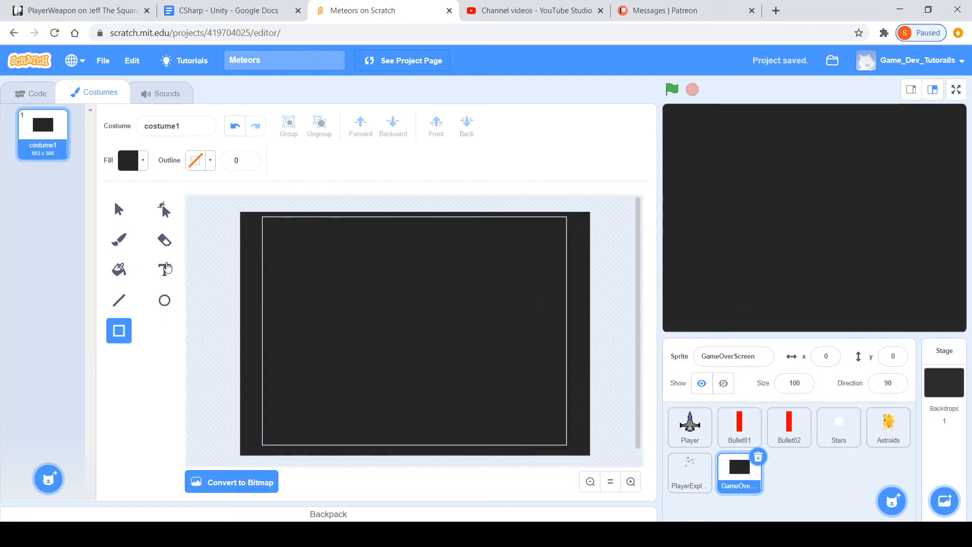
- Add the text GAME OVER in the Pixel font on the dark rectangle, with a red fill of saturation 100 and brightness 100
click(166, 269)
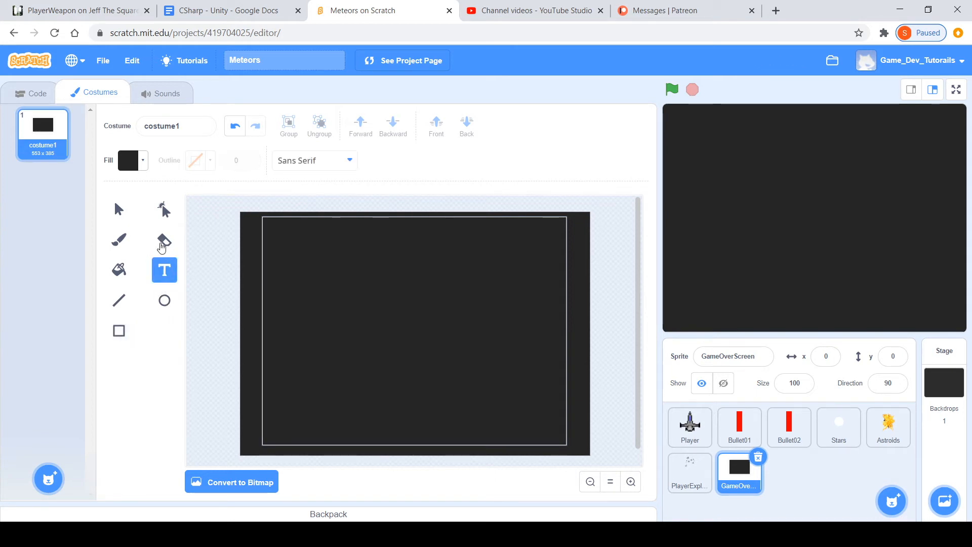
click(291, 161)
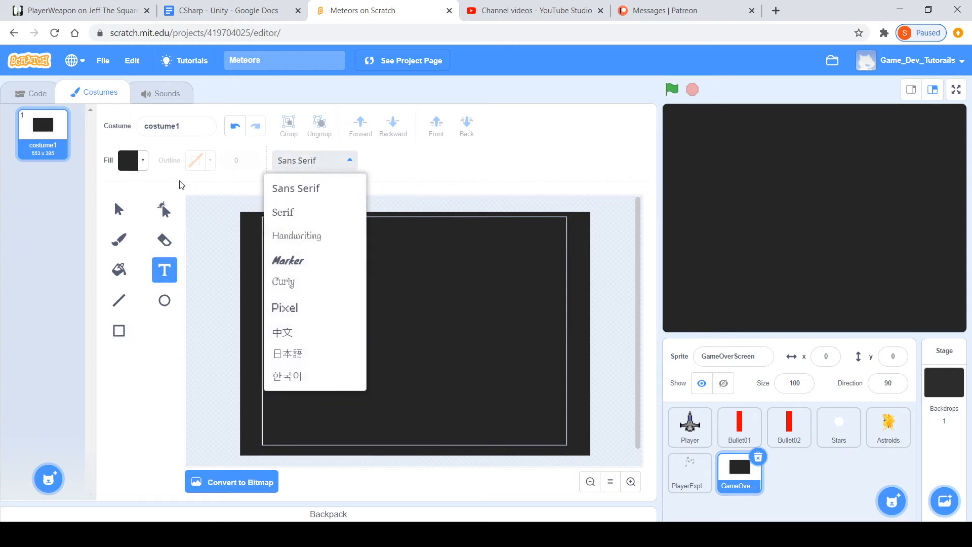
click(304, 308)
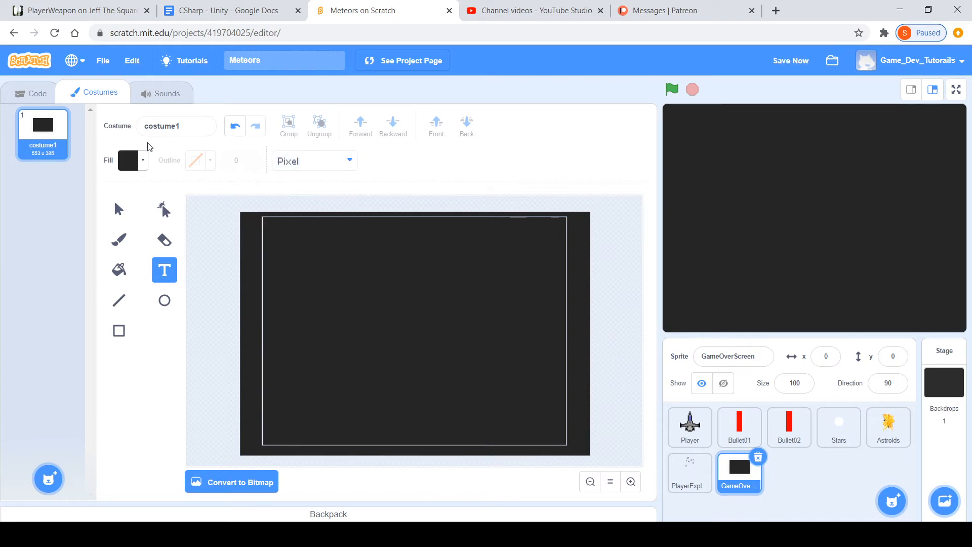
click(142, 161)
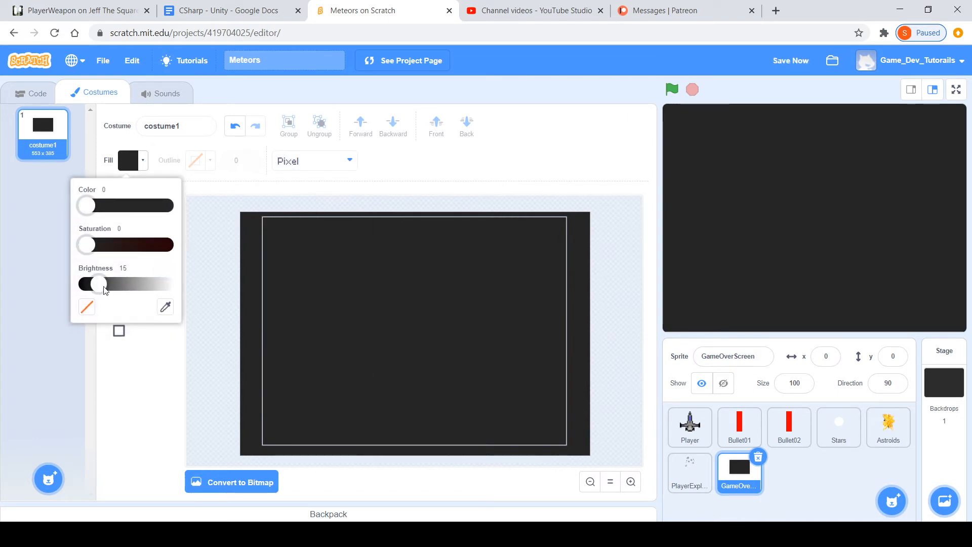
drag(104, 289, 215, 289)
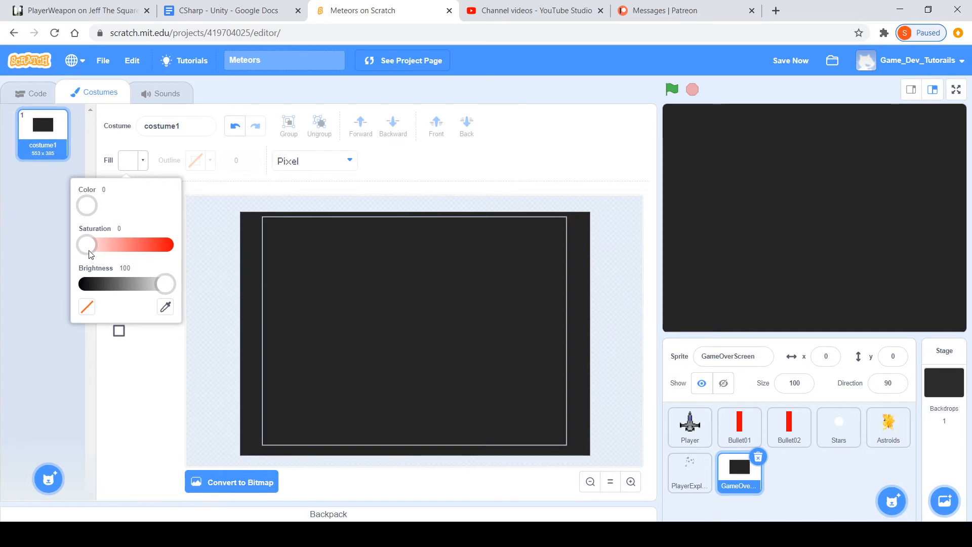
drag(87, 245, 203, 246)
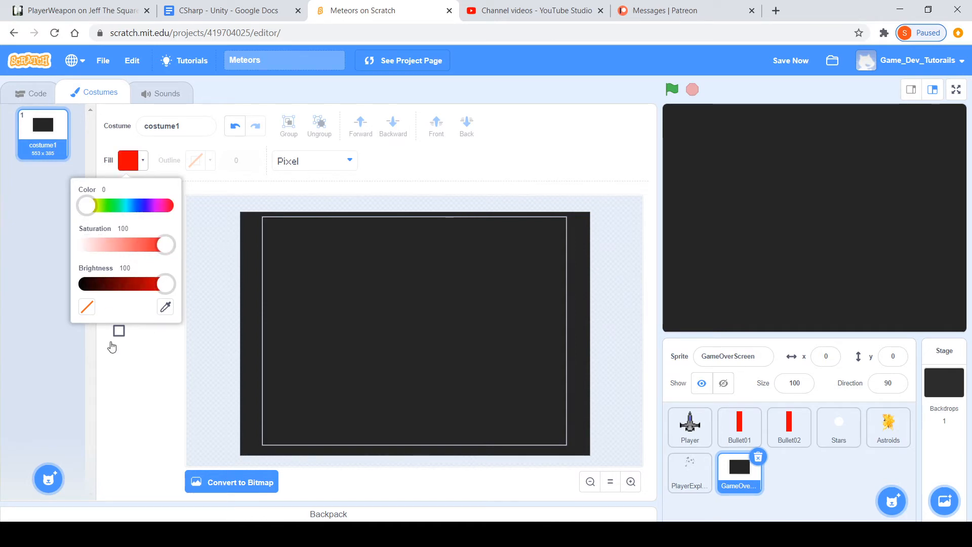
click(119, 374)
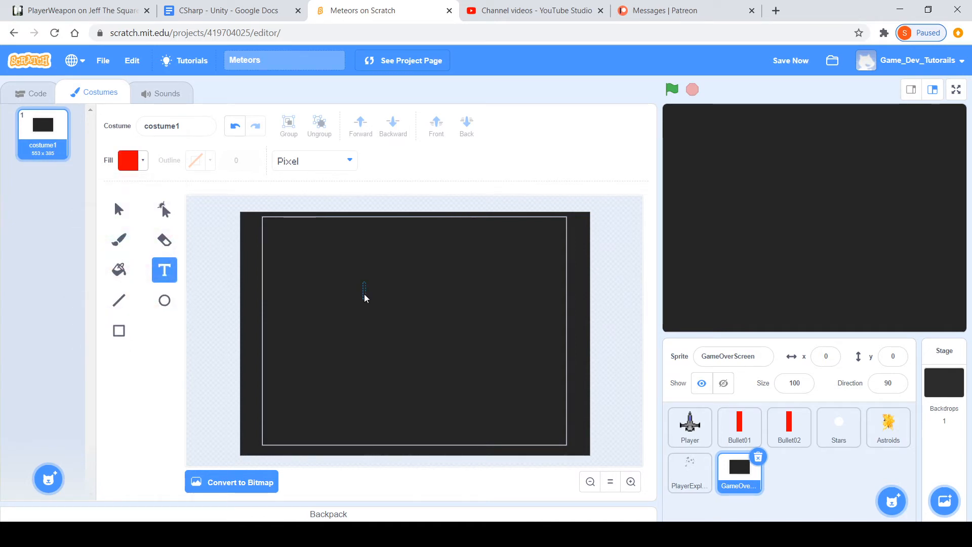
click(364, 293)
text(GAME OVE)
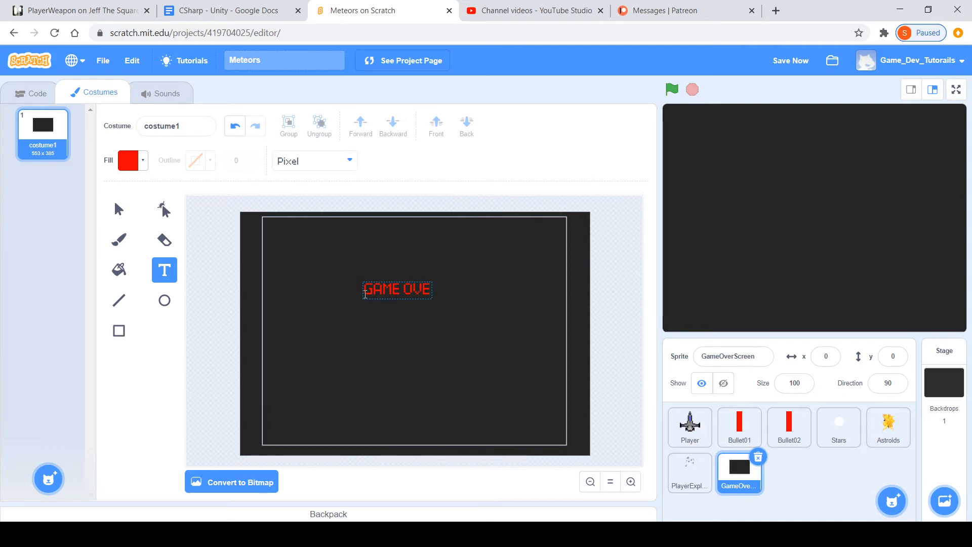
text(R)
click(405, 343)
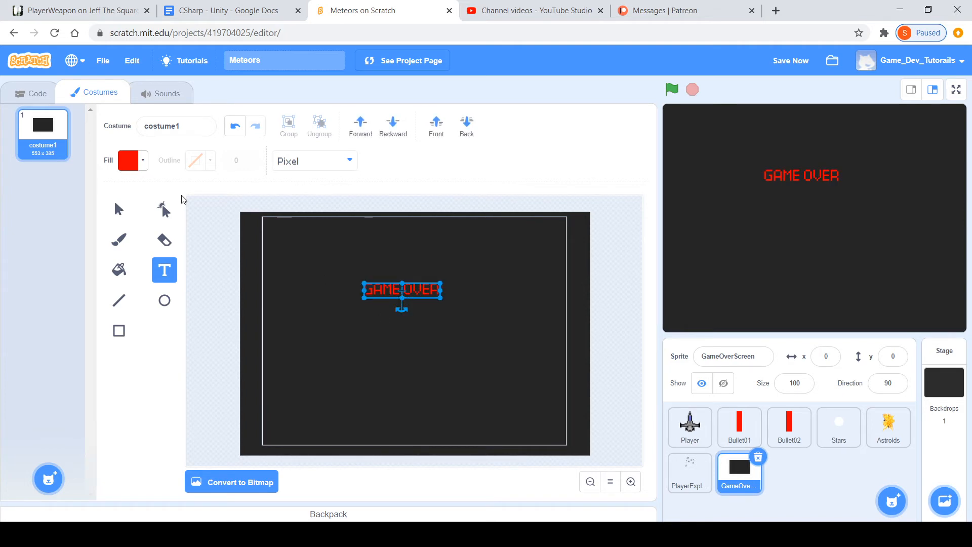
- Change the GAME OVER text's font to Sans Serif
click(293, 166)
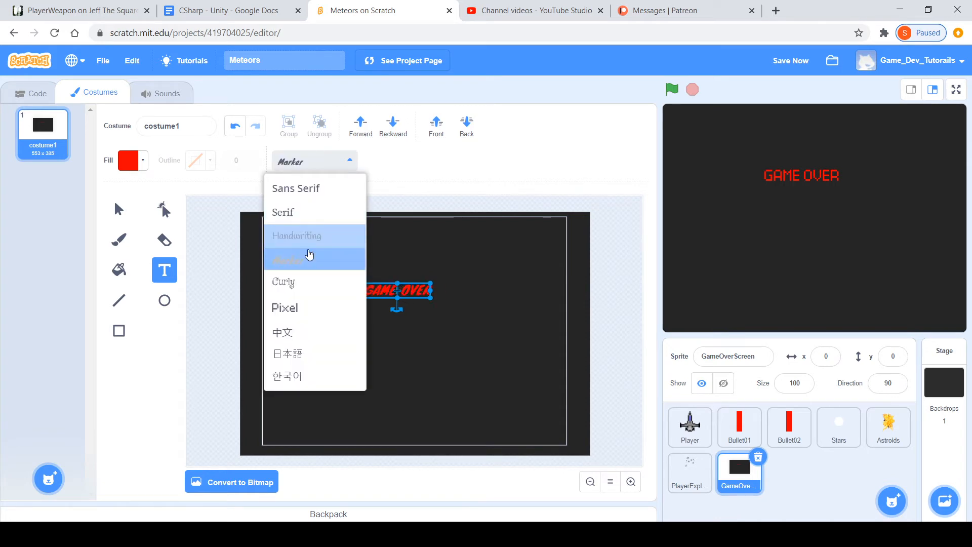
click(298, 189)
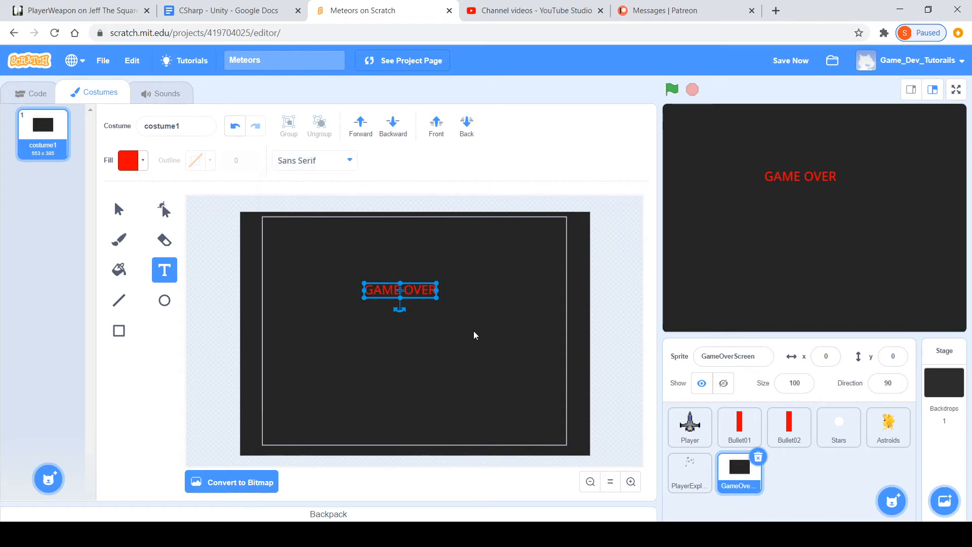
drag(434, 302, 504, 332)
key(ctrl+z)
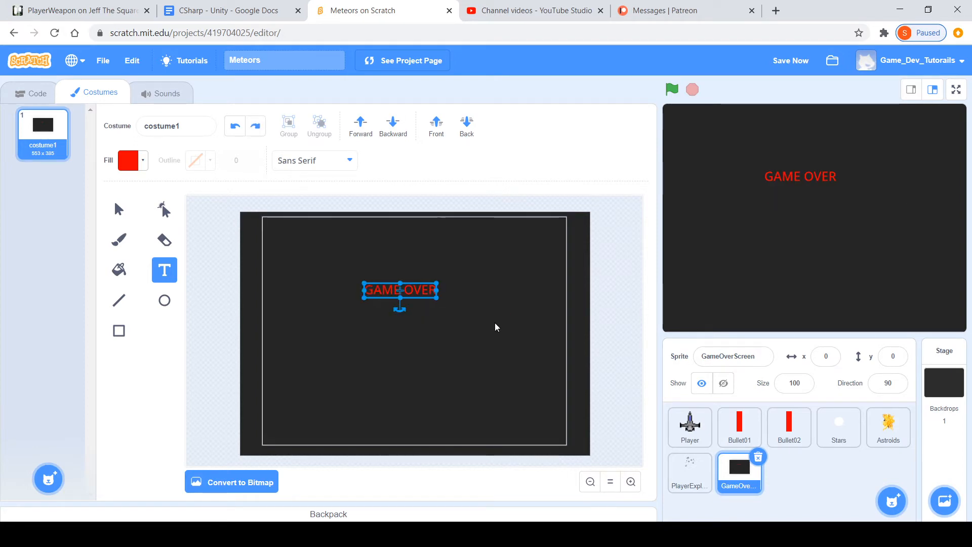
click(439, 297)
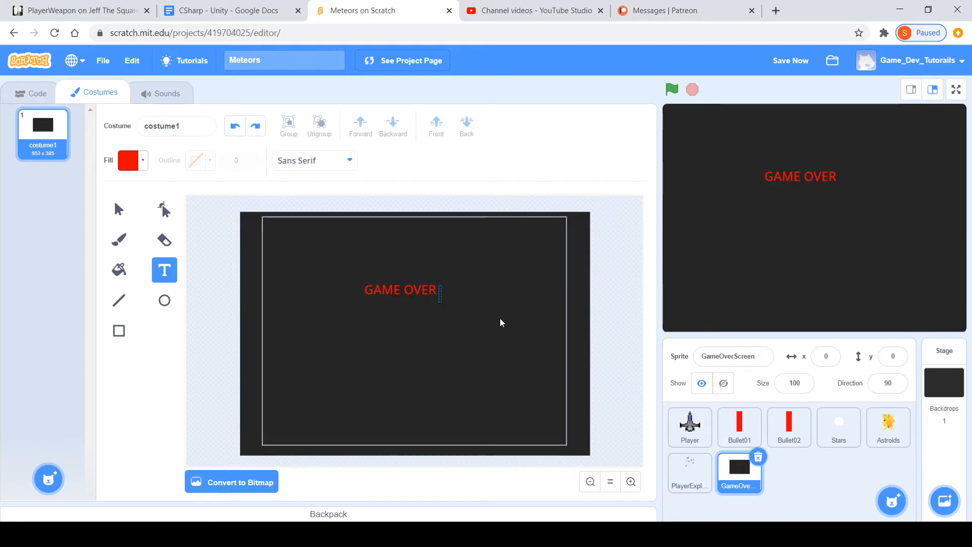
- Enlarge the GAME OVER text to span most of the stage width and centre it in the upper half of the costume
click(119, 209)
click(396, 296)
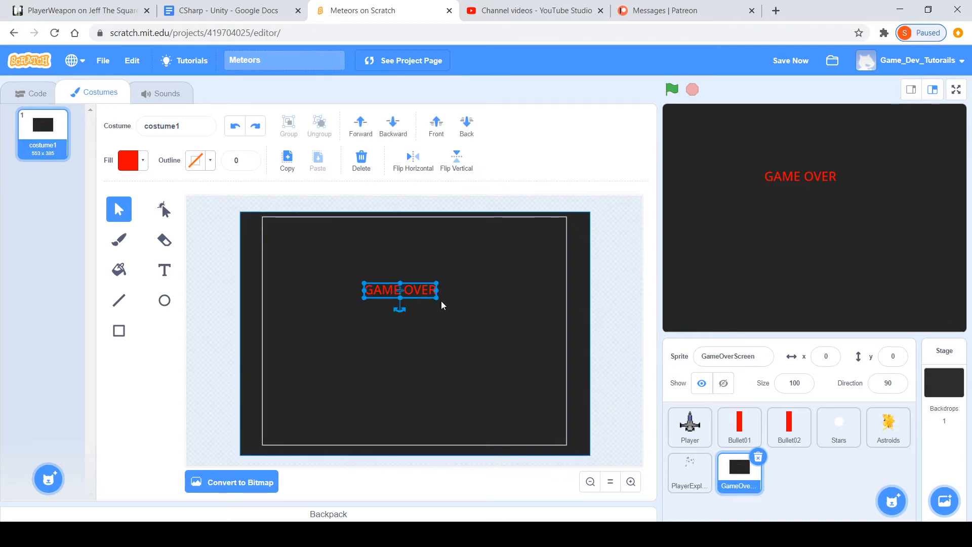
drag(438, 299, 455, 277)
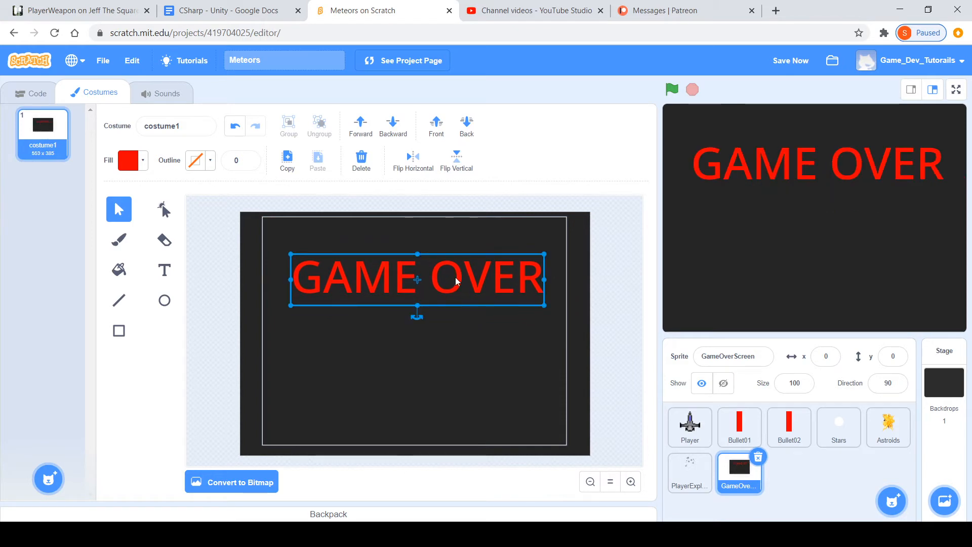
- Give the GAME OVER text a bright red outline with saturation 100, brightness 100 and a width of 1
click(238, 160)
text(2)
click(210, 160)
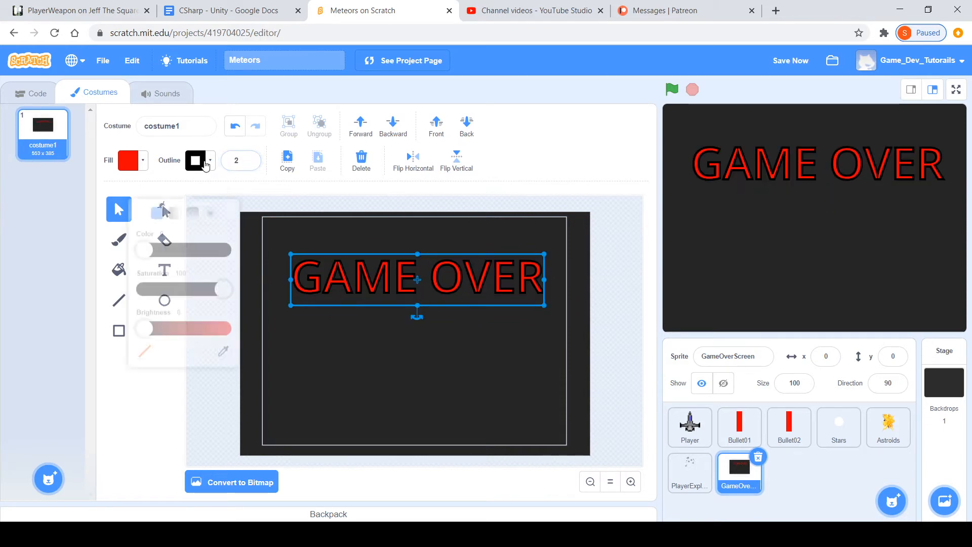
drag(148, 307, 341, 333)
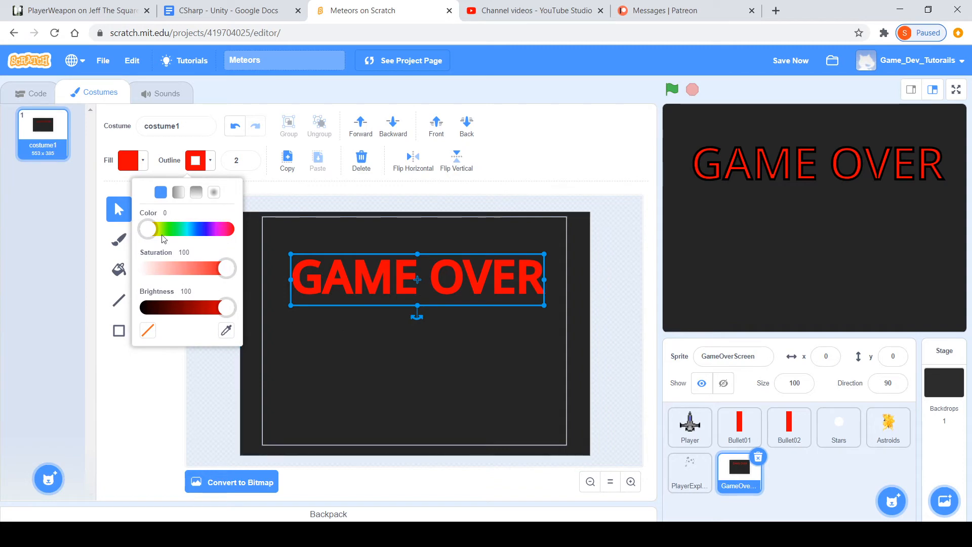
click(242, 159)
key(BackSpace)
text(1)
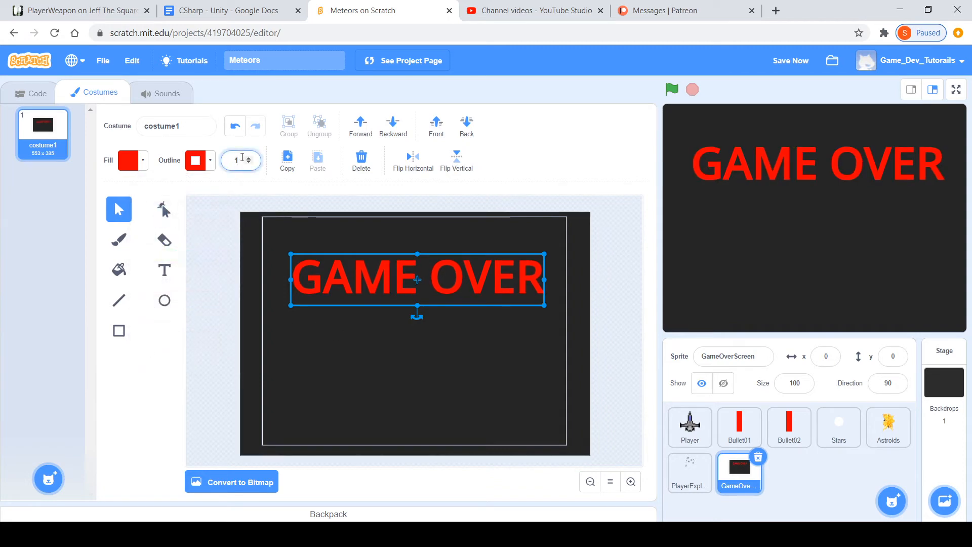
click(408, 358)
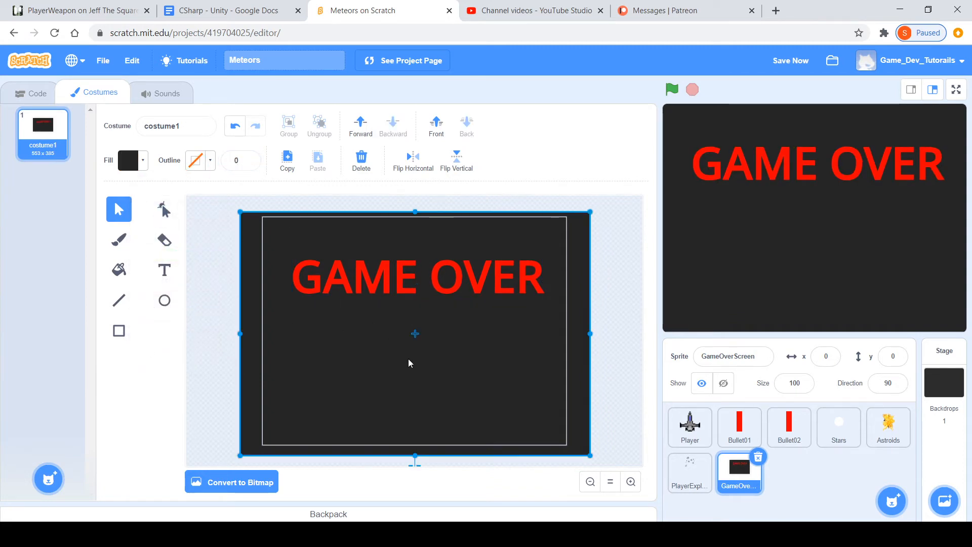
- Duplicate the GAME OVER text and offset the copy slightly left of and above the original
click(416, 293)
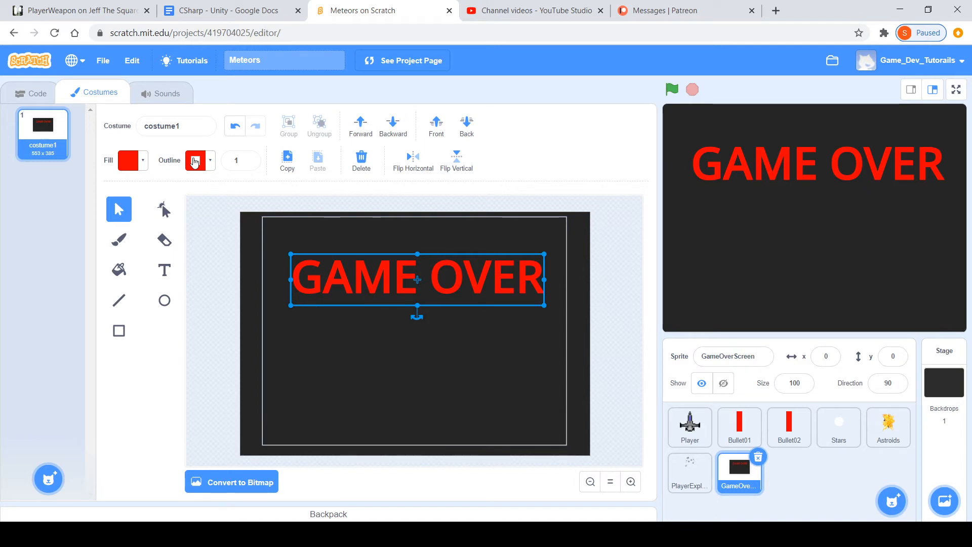
key(ctrl+c)
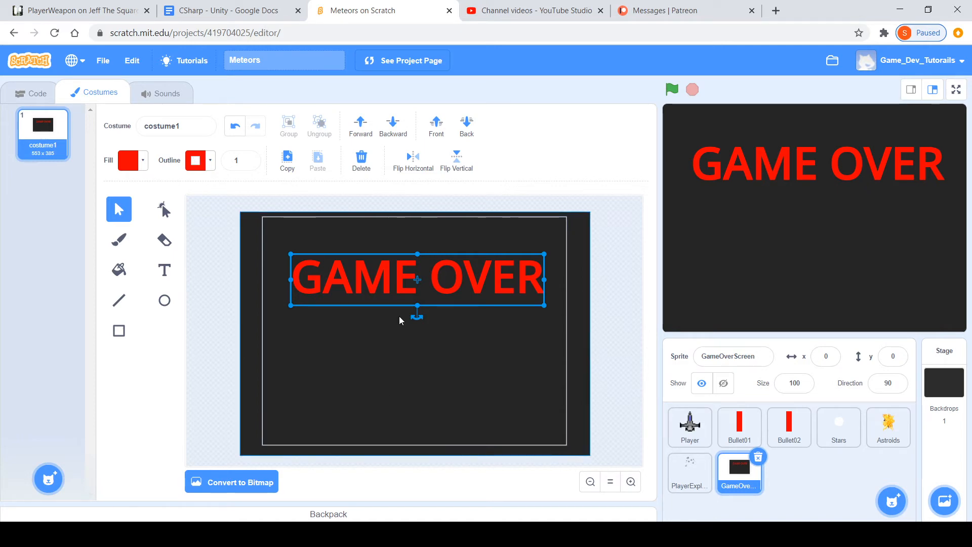
key(ctrl+v)
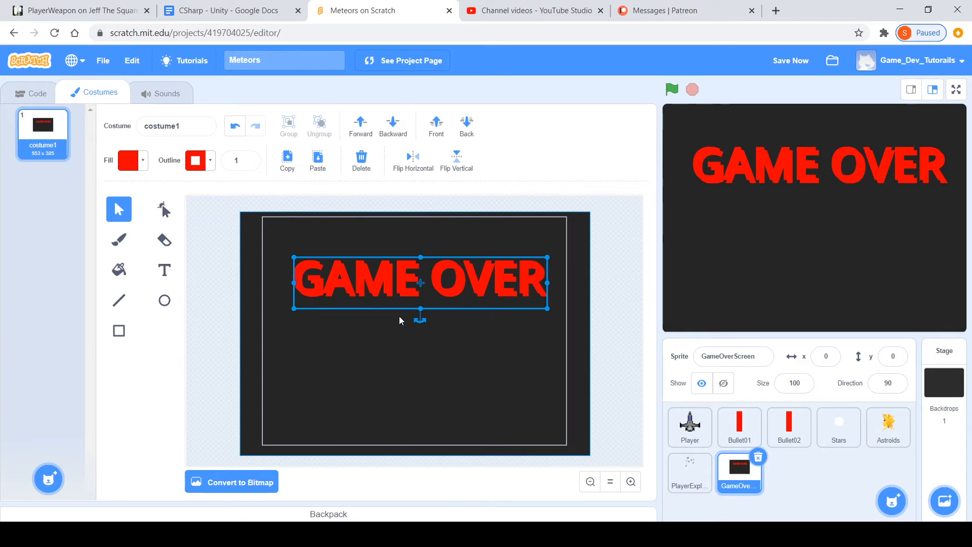
key(Left)
key(Left)
key(Left)
key(Left)
key(Left)
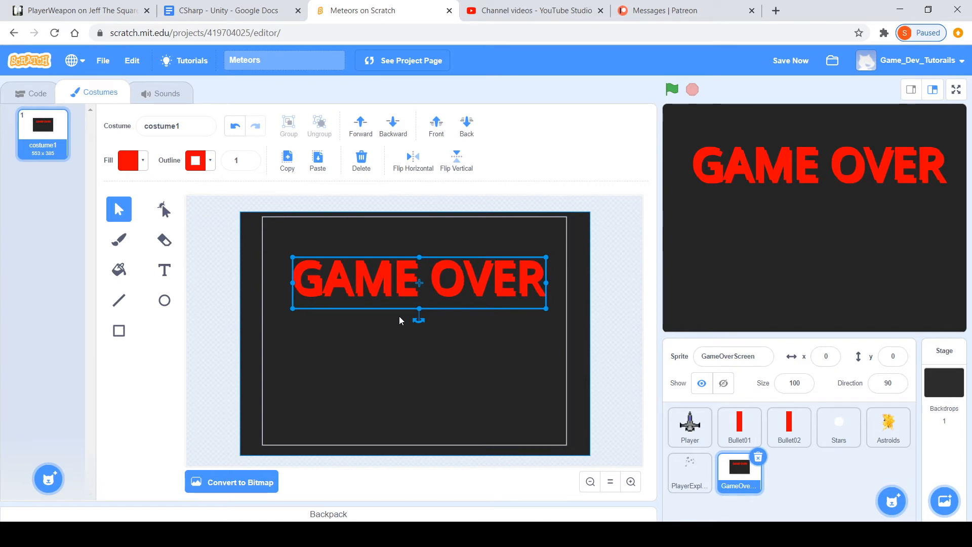
key(Left)
key(Left)
key(Left)
key(Left)
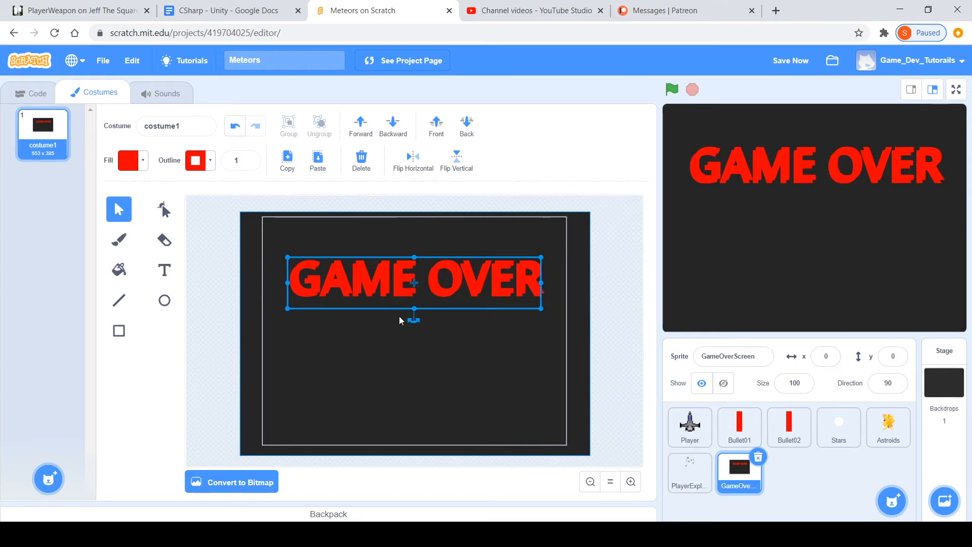
key(Up)
key(Up)
key(Up)
key(Up)
key(Up)
key(Up)
key(Up)
key(Up)
key(Up)
key(Up)
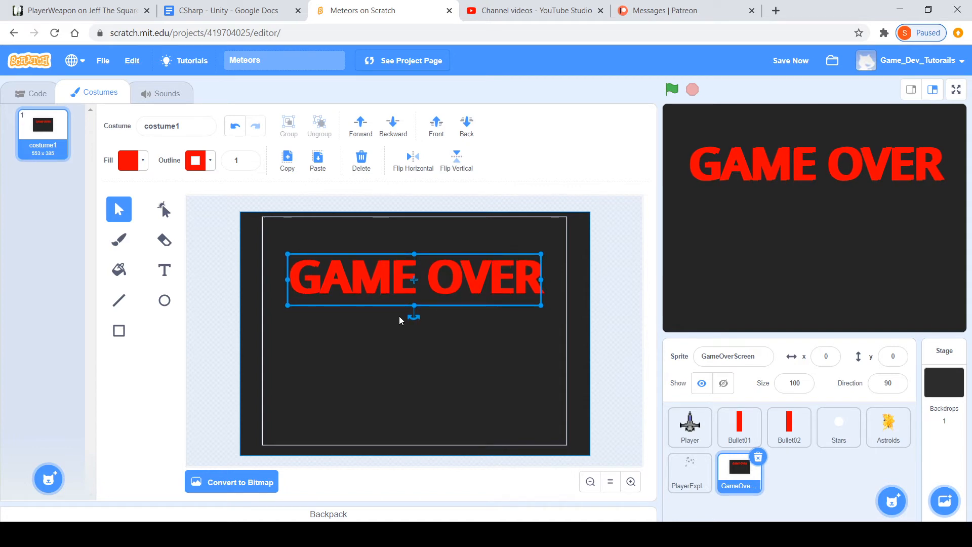
key(Up)
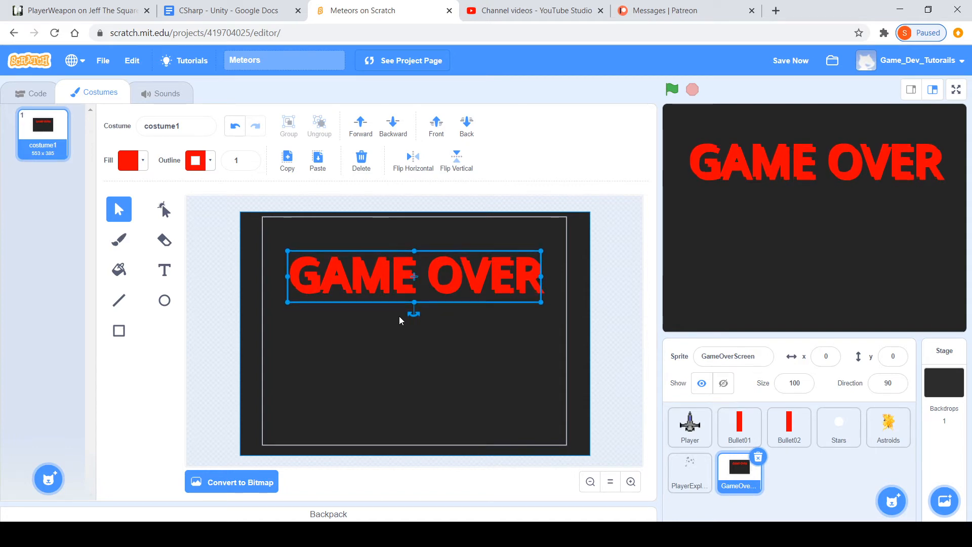
- Turn the copied GAME OVER text black by setting both its fill and outline brightness to 0
click(128, 160)
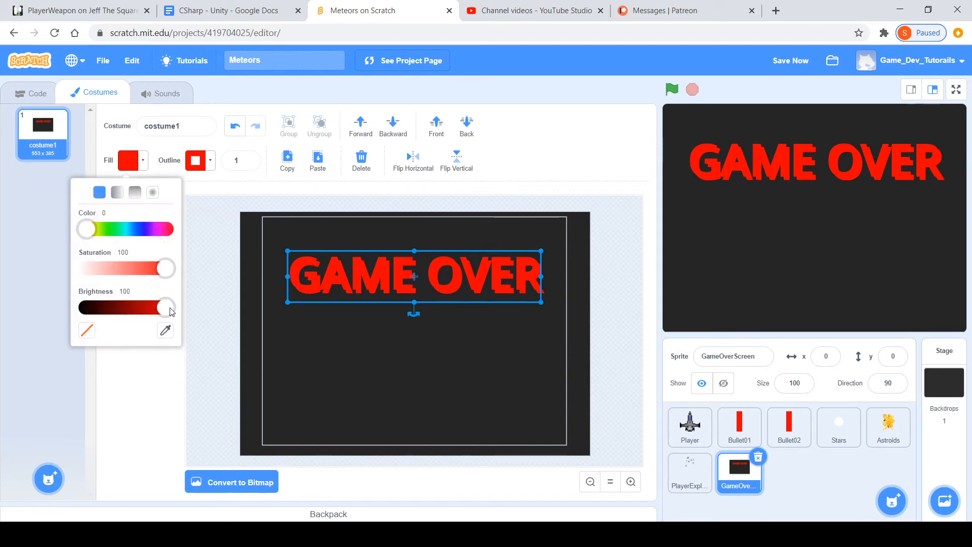
drag(164, 307, 83, 307)
click(205, 160)
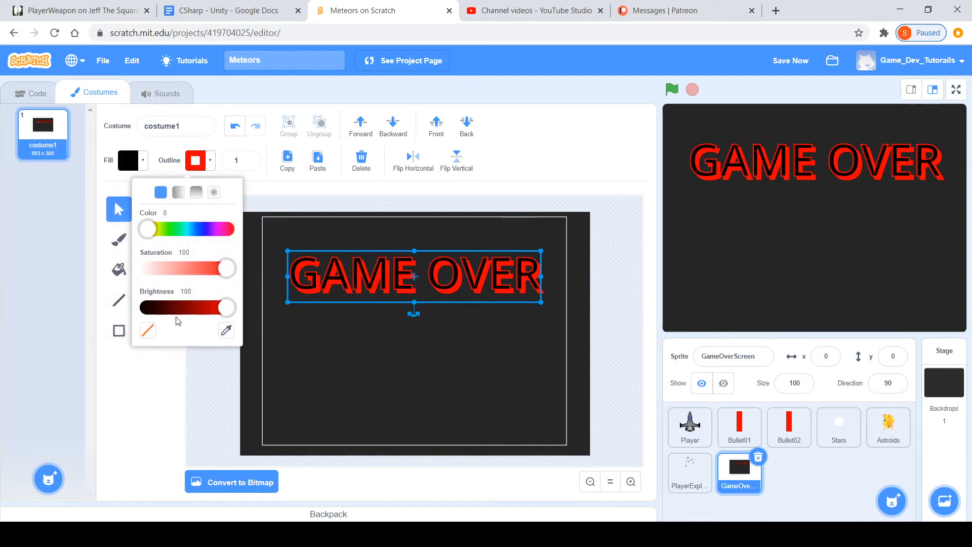
drag(223, 307, 147, 307)
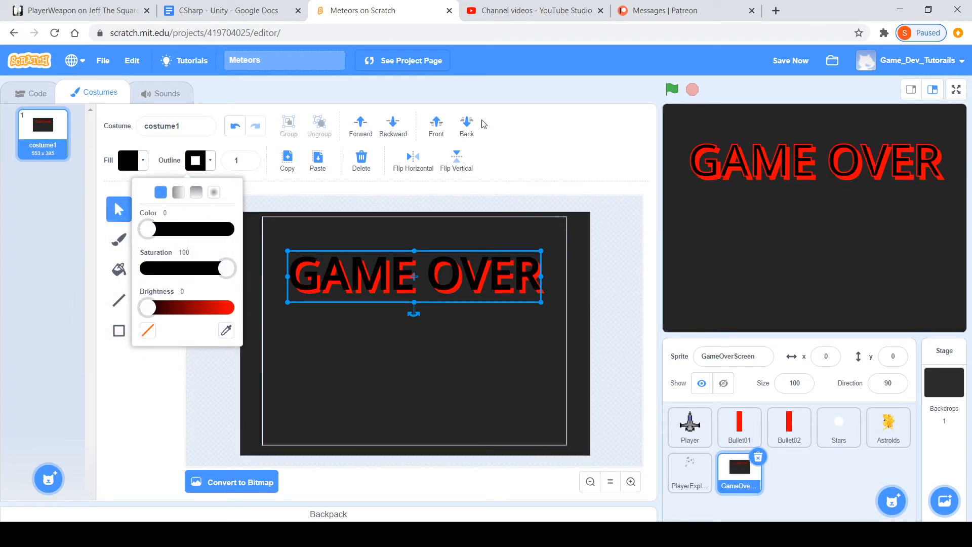
click(139, 425)
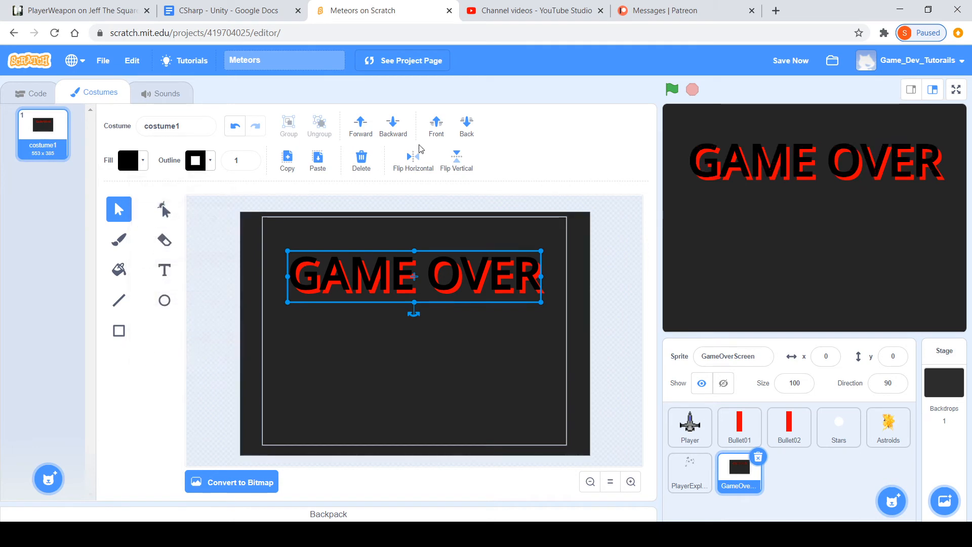
- Layer the black copy behind the red GAME OVER text but above the dark background, and preview the stage full screen
click(467, 127)
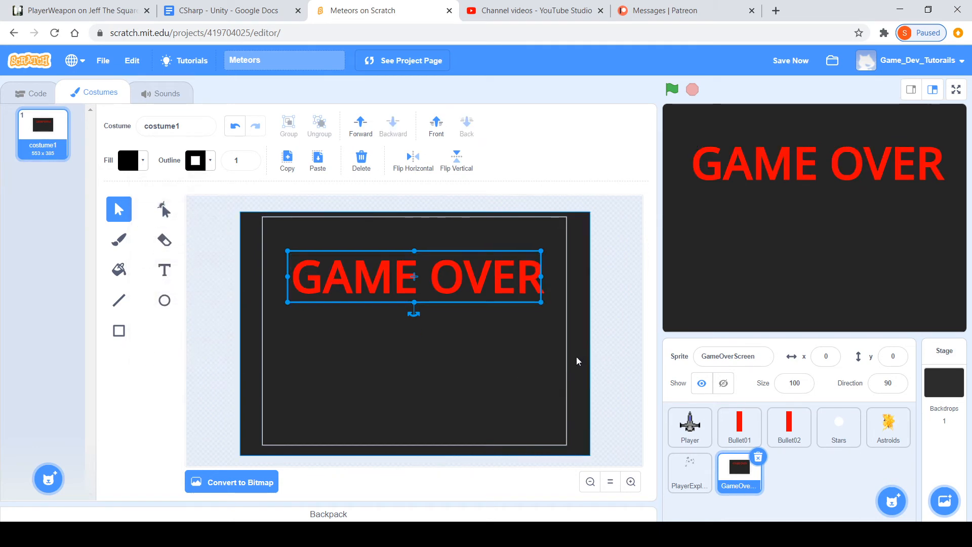
click(551, 372)
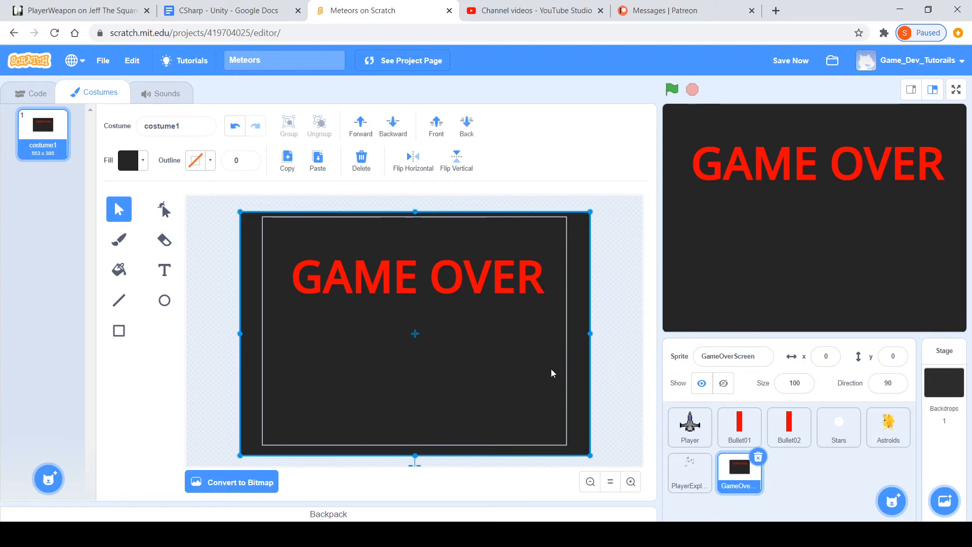
click(466, 129)
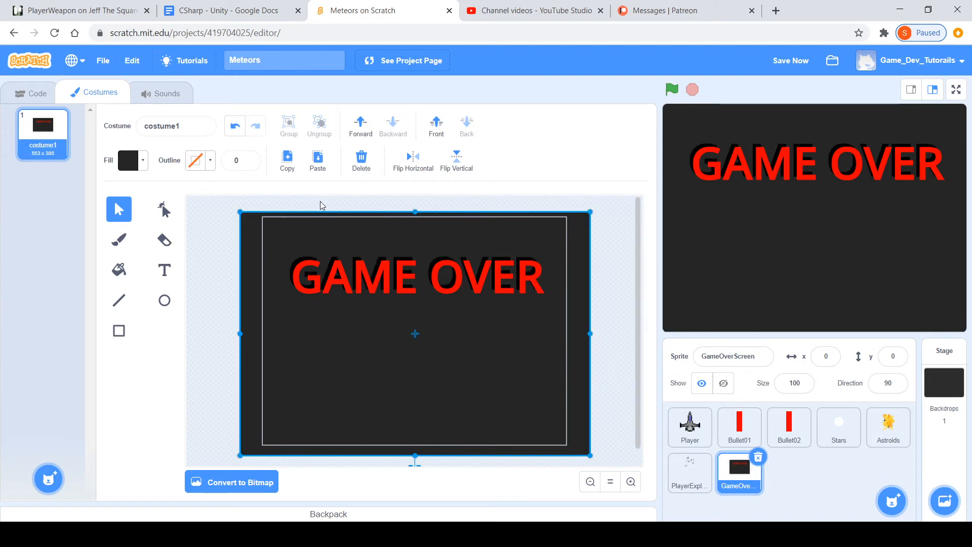
click(596, 275)
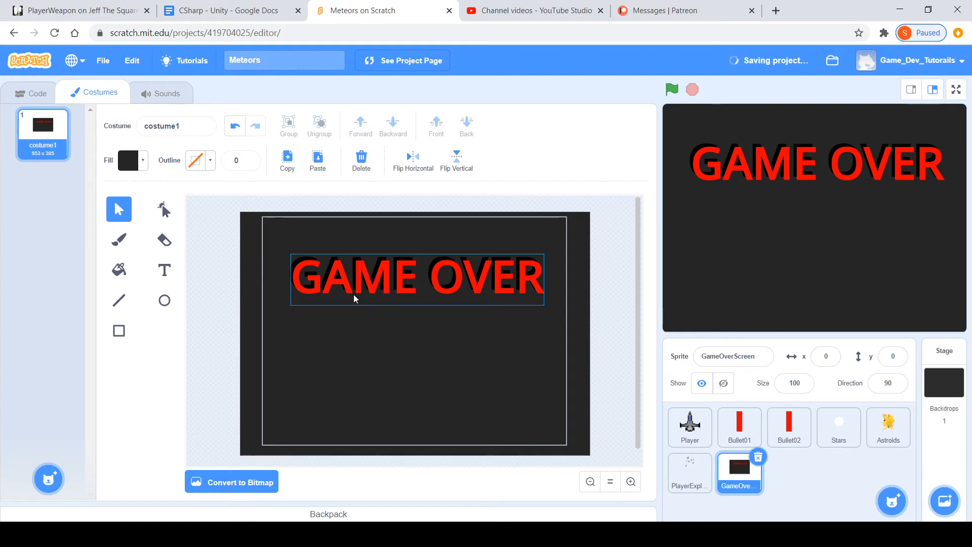
click(956, 90)
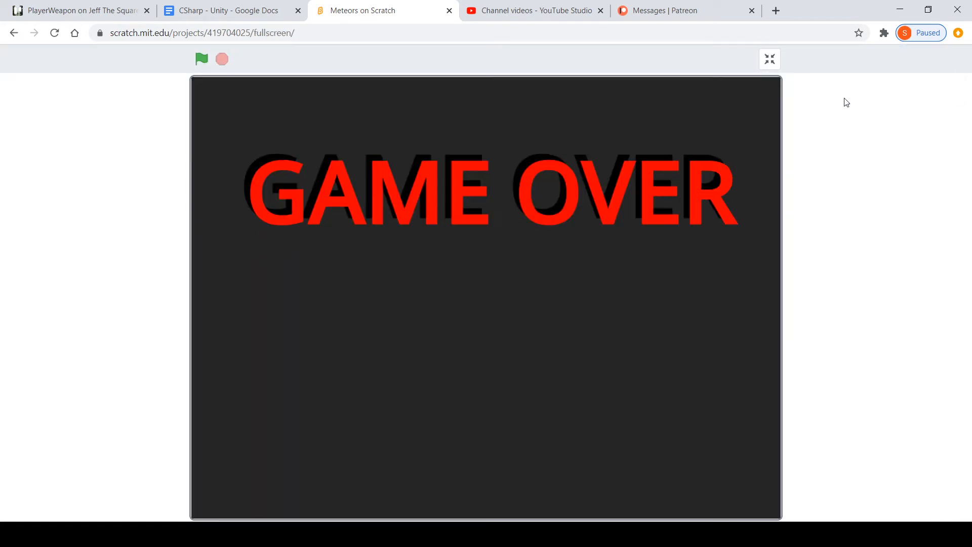
click(764, 64)
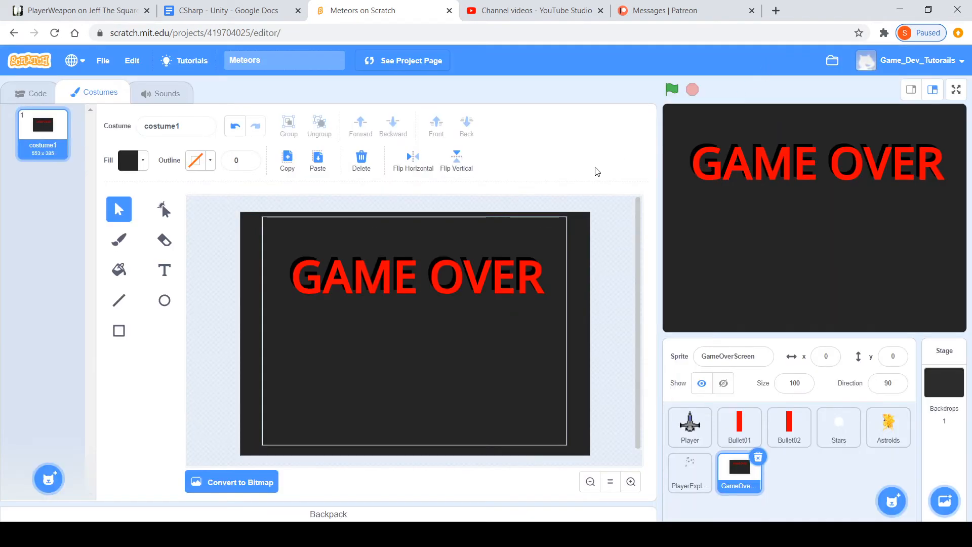
- Add white Sans Serif text "Press to Play Again" below GAME OVER, leaving a wide gap after "Press" for a flag
click(158, 269)
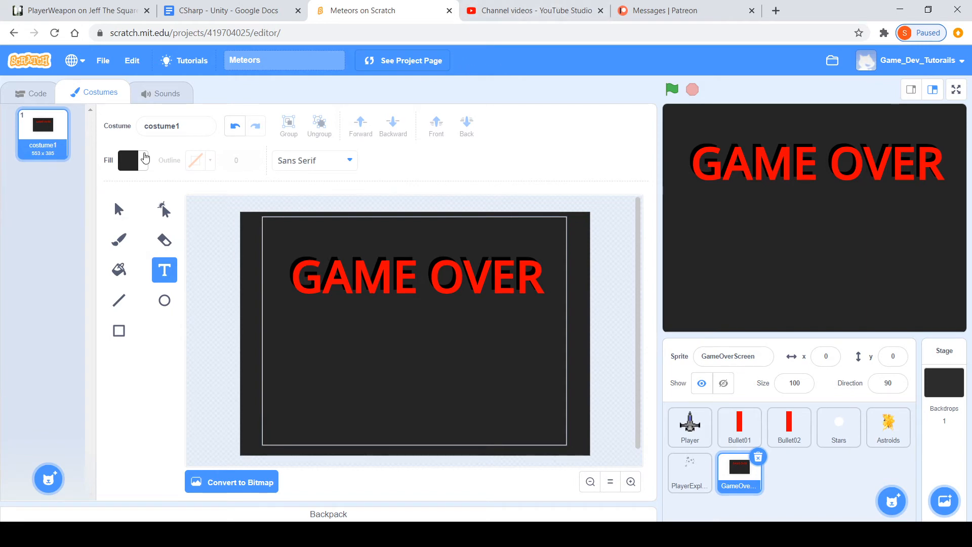
click(143, 160)
drag(101, 288, 208, 272)
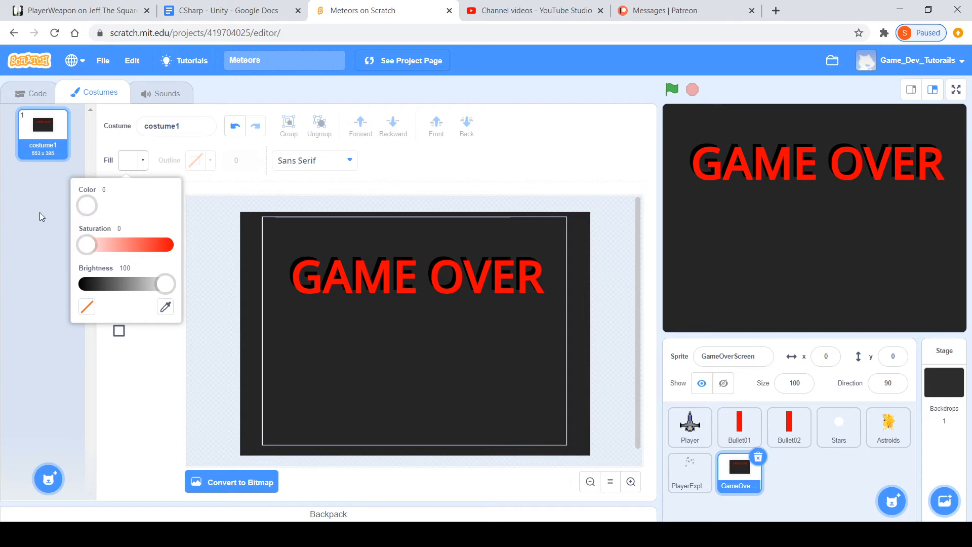
click(80, 372)
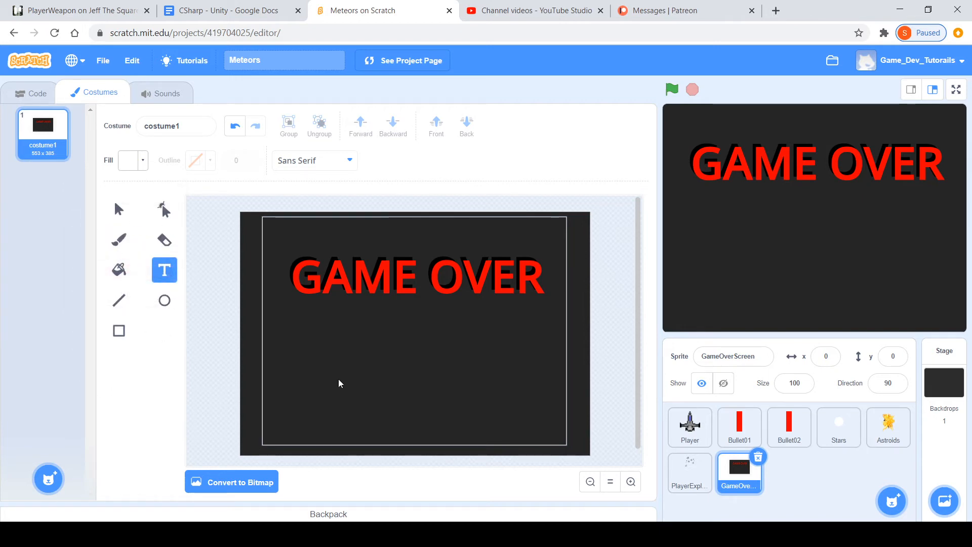
text(Press)
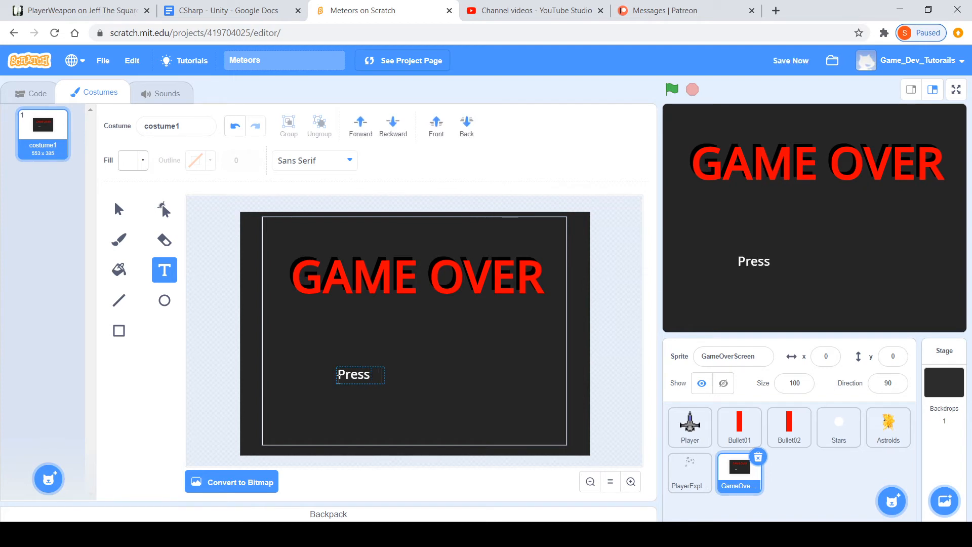
text(   to Play Again)
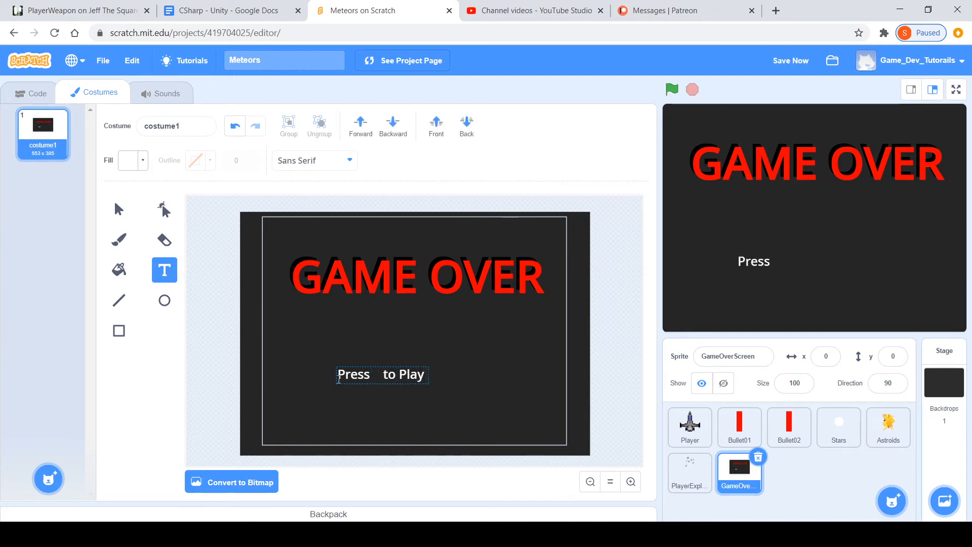
- Enlarge the "Press to Play Again" text to about two thirds of the stage width and centre it near the costume's lower edge
click(118, 208)
drag(462, 383, 436, 405)
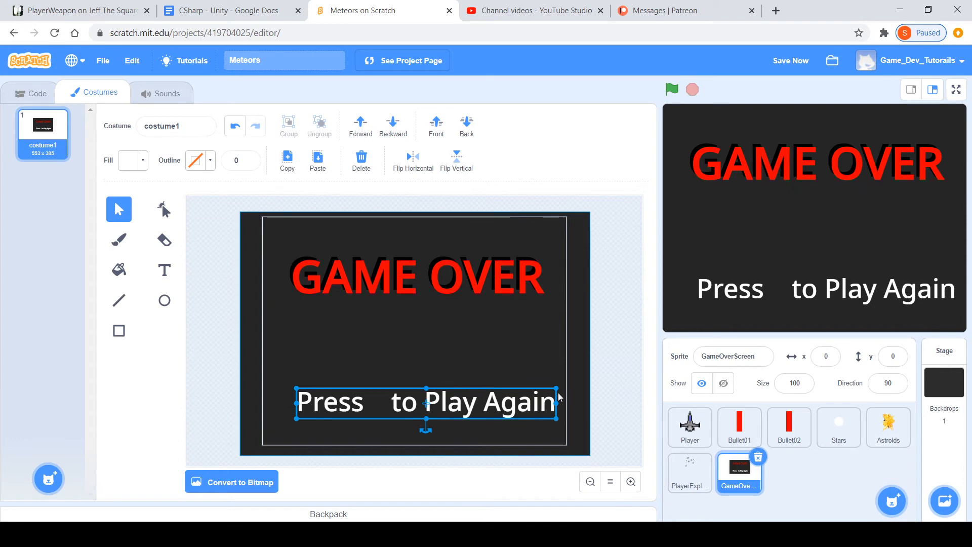
drag(557, 388, 501, 395)
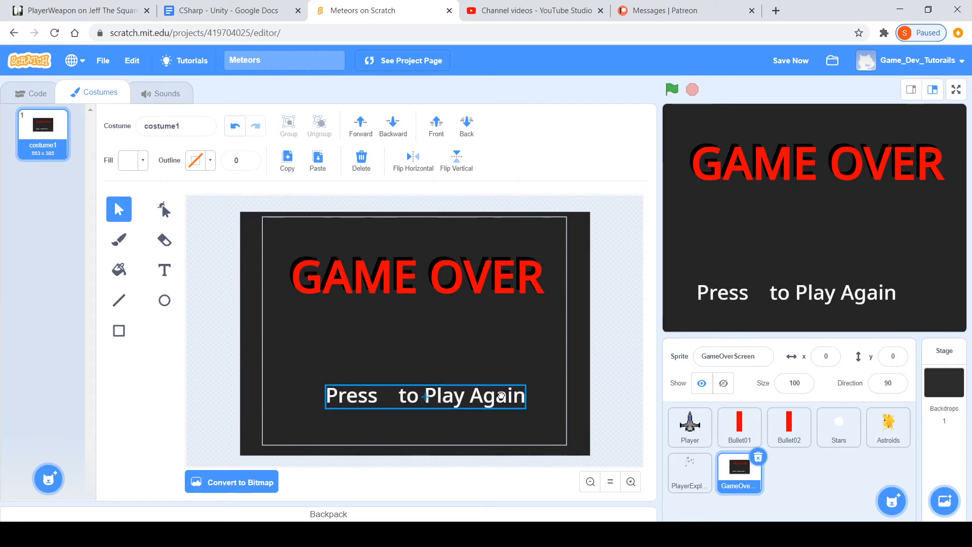
click(594, 368)
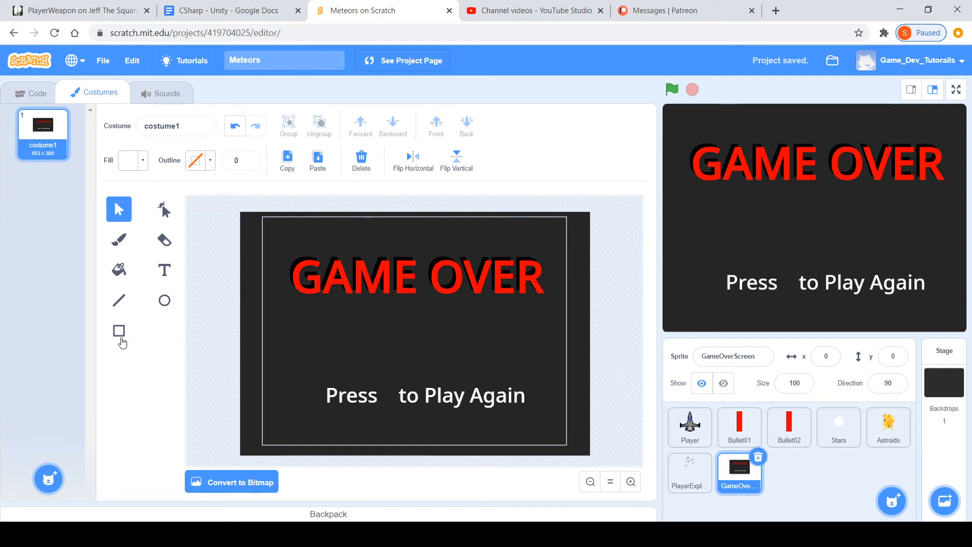
- Set up the Rectangle tool with a green fill of color 32, saturation 100 and brightness 88
click(119, 332)
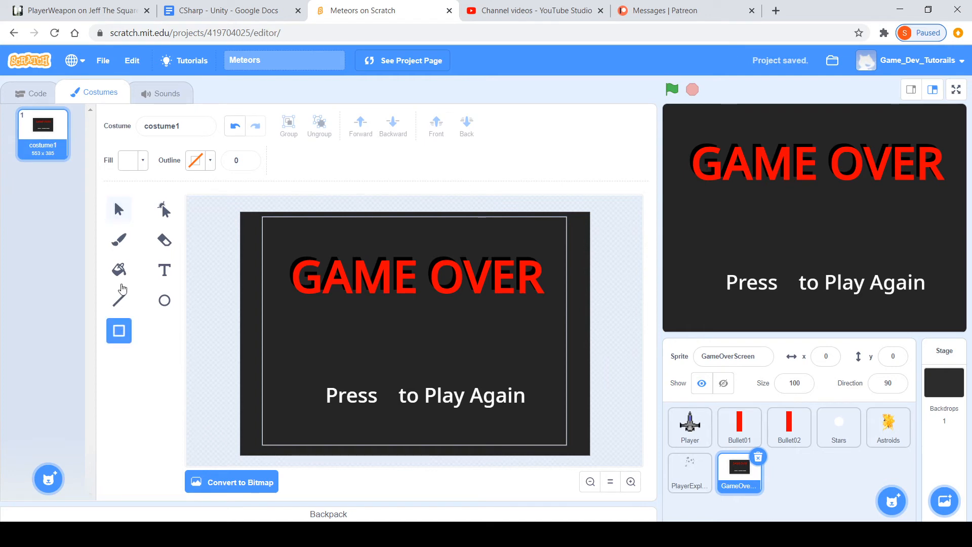
click(138, 163)
drag(82, 271, 268, 284)
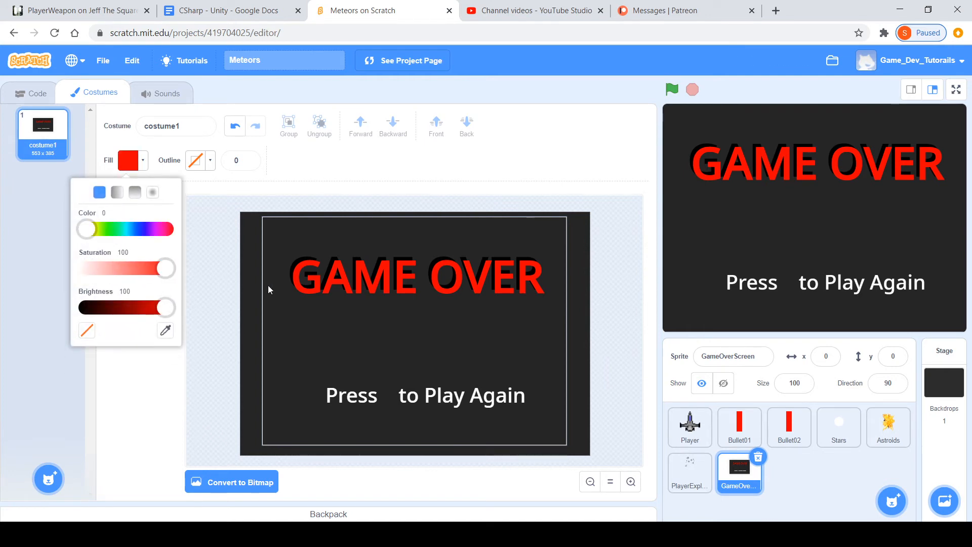
click(110, 229)
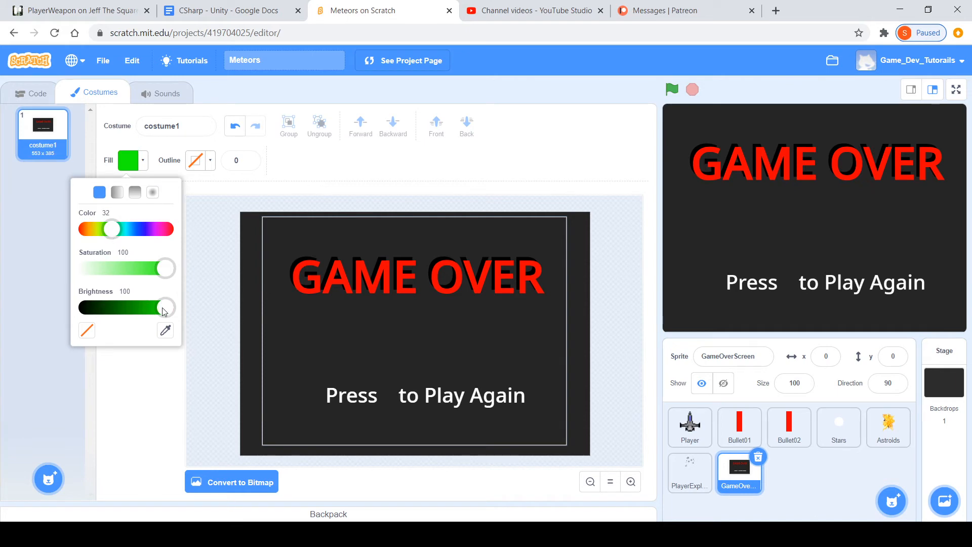
drag(165, 307, 155, 308)
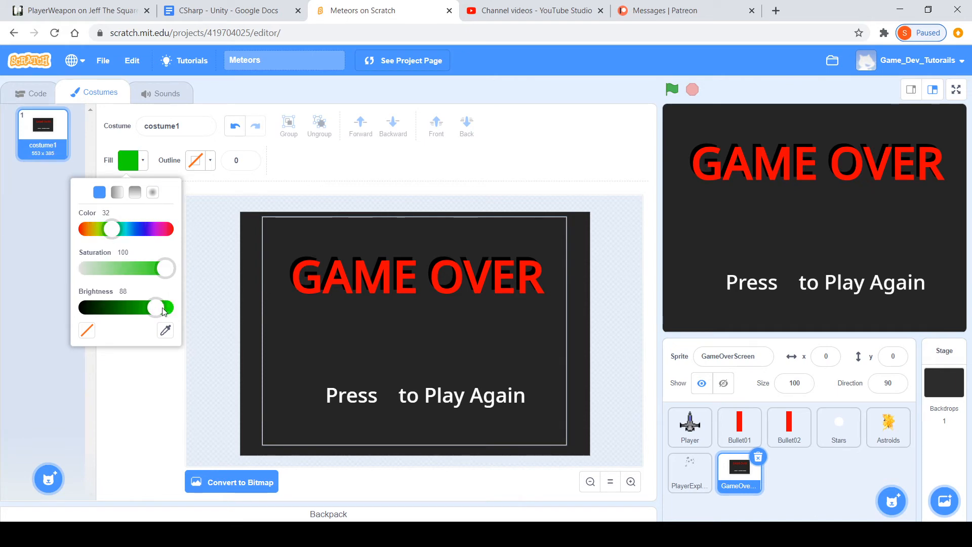
click(167, 363)
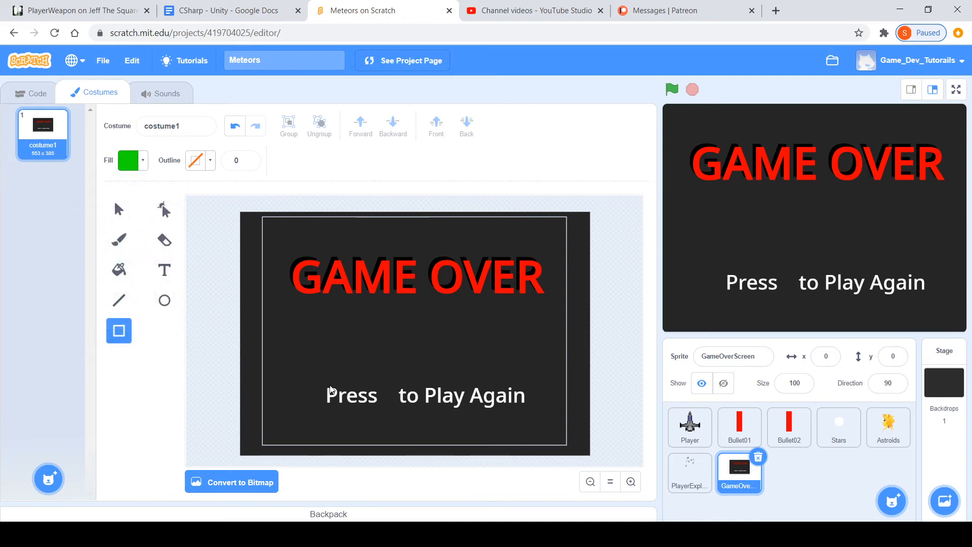
- Draw a green flag in the gap after "Press" from a thin vertical pole rectangle and a wider rectangle at its upper end
click(631, 481)
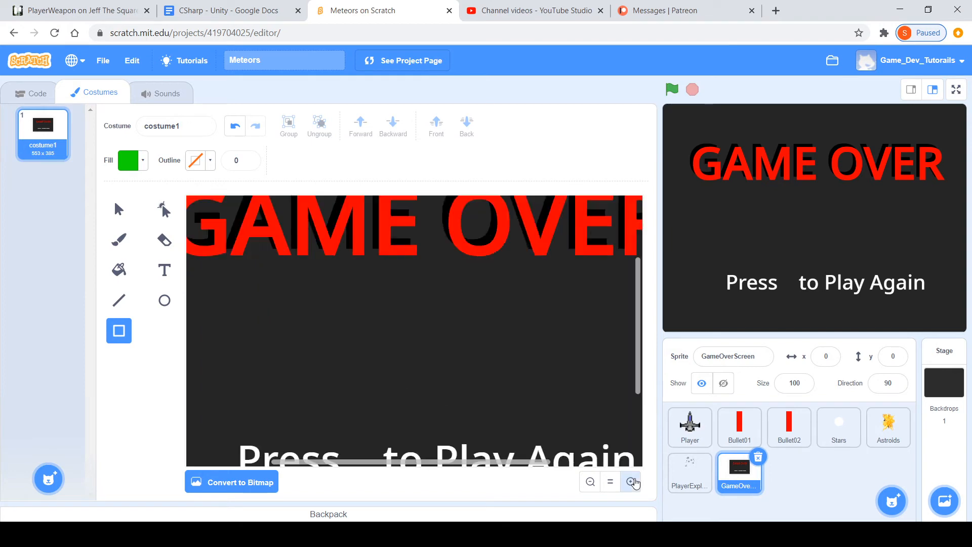
click(630, 482)
scroll(479, 412, down, 7)
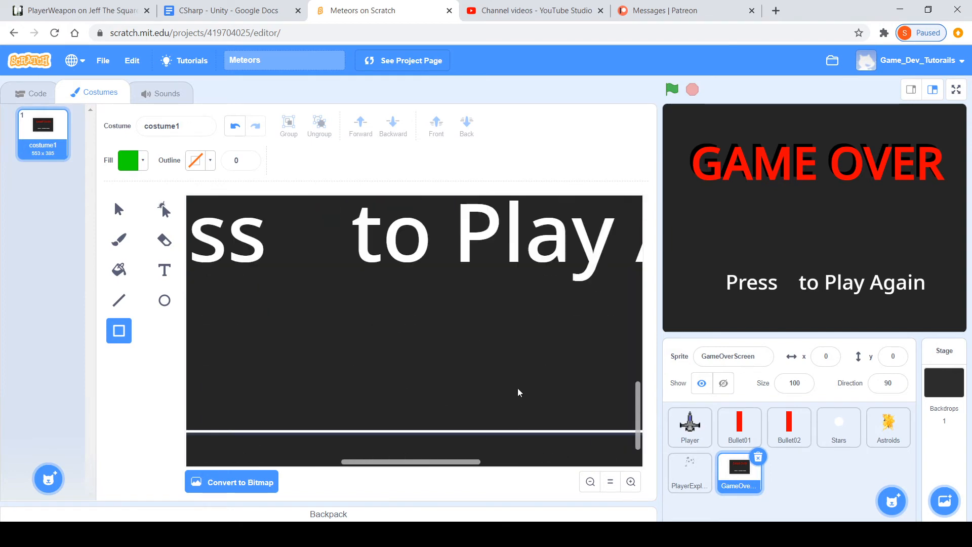
scroll(426, 402, up, 1)
drag(438, 462, 423, 464)
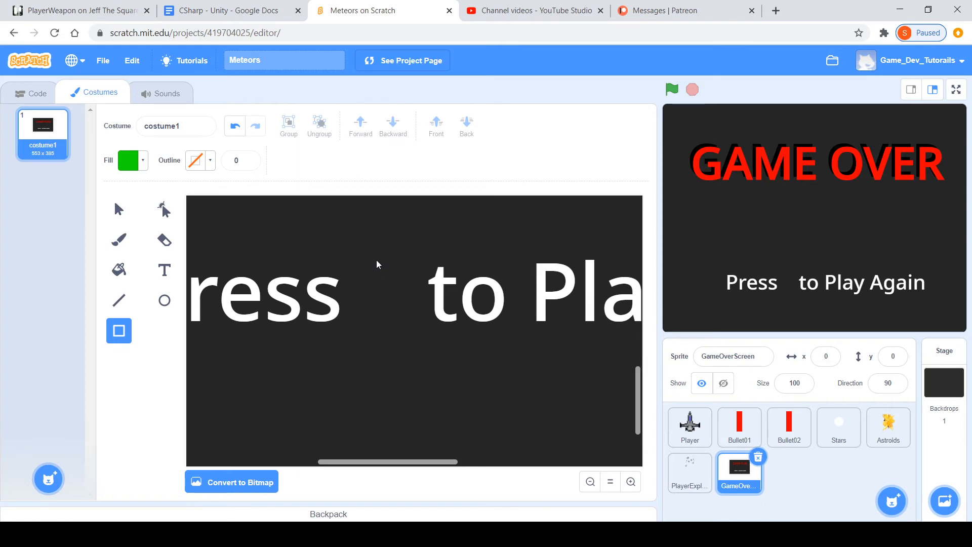
mouse_move(375, 256)
mouse_down()
mouse_move(385, 329)
mouse_move(364, 314)
mouse_up()
click(396, 332)
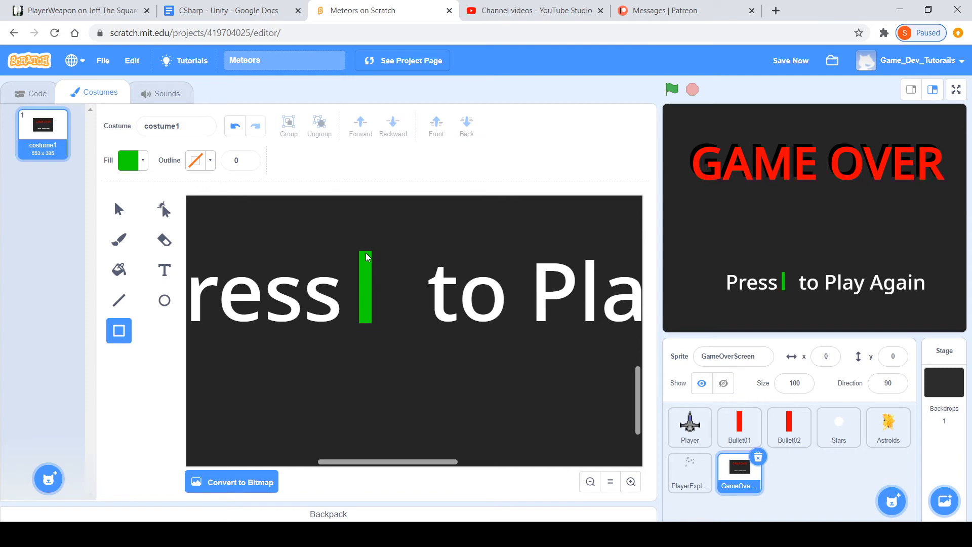
drag(413, 275, 417, 285)
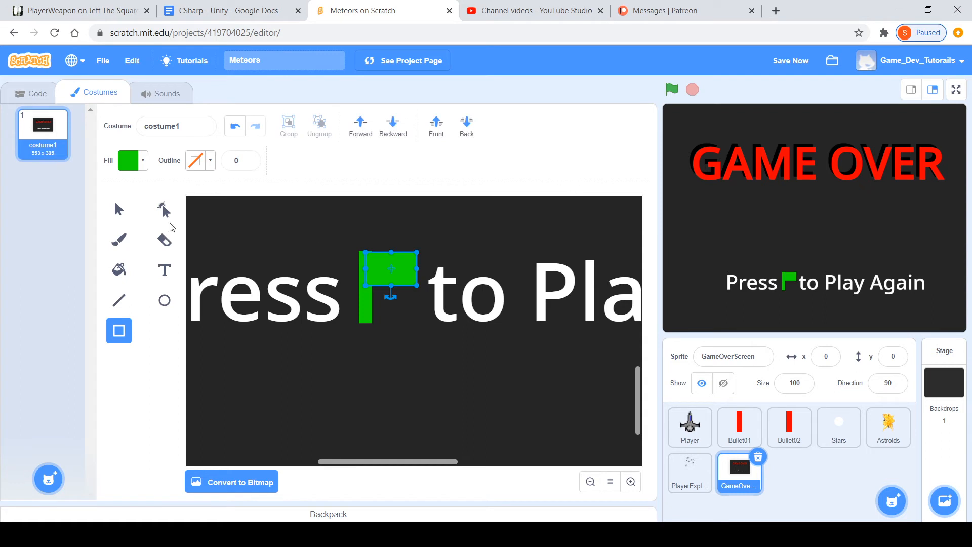
- Reshape the flag cloth by bowing the middle of its upper and lower edges slightly downward, and preview the stage full screen
click(163, 210)
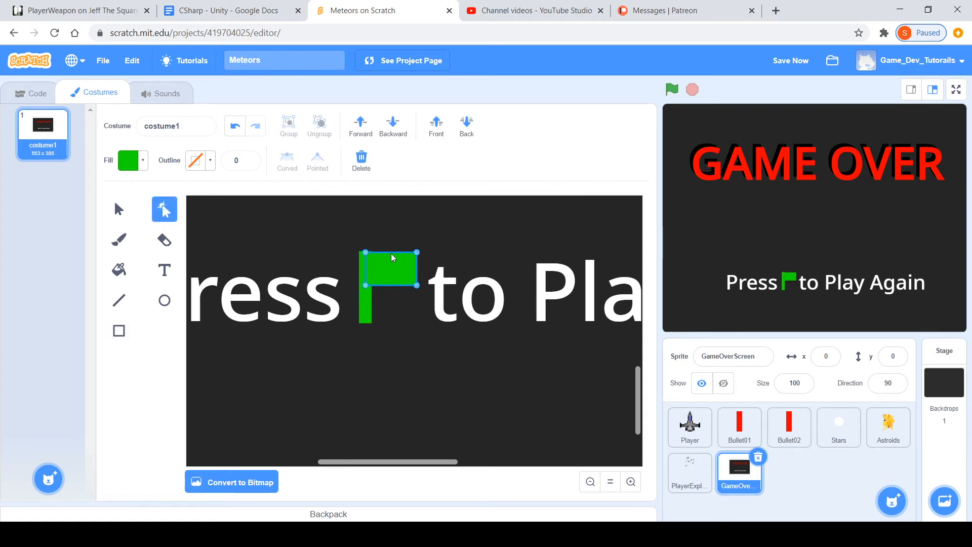
drag(391, 253, 390, 259)
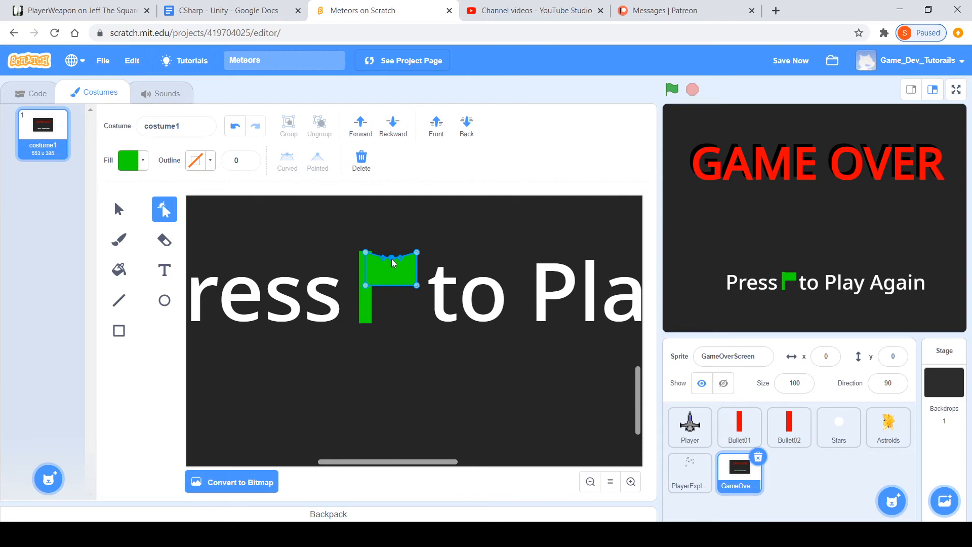
click(391, 285)
click(390, 291)
click(949, 90)
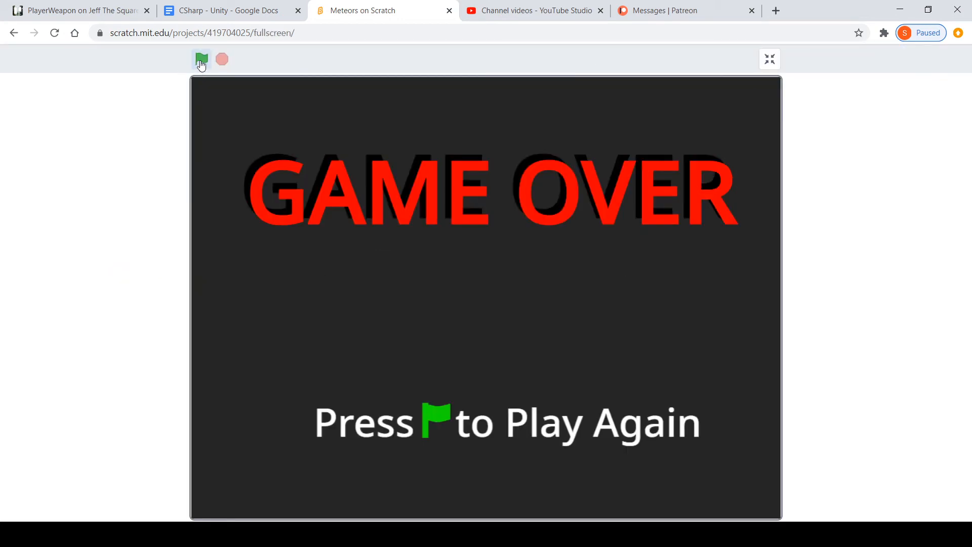
click(769, 60)
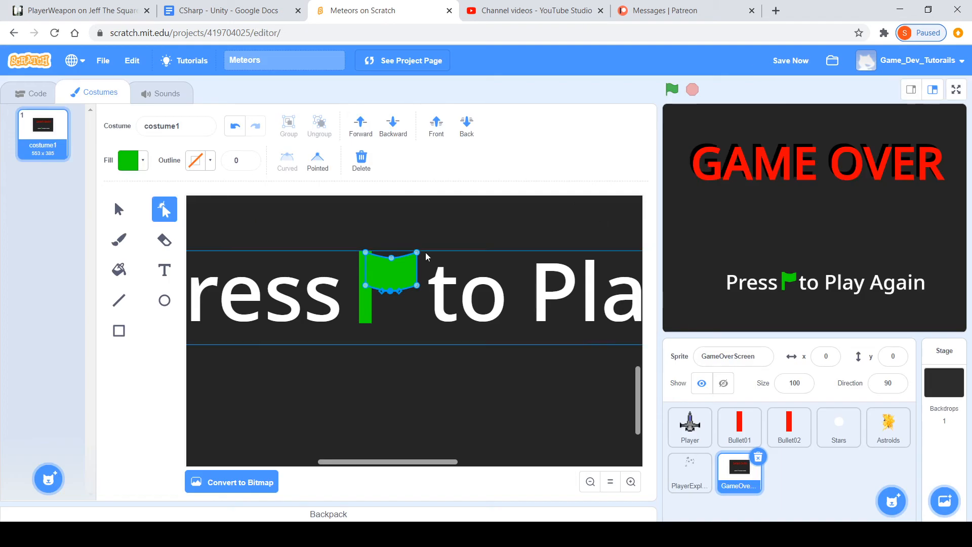
- Make the flag cloth wavy by shifting both middle points right and adding slightly raised points on both edges nearer the pole
click(390, 256)
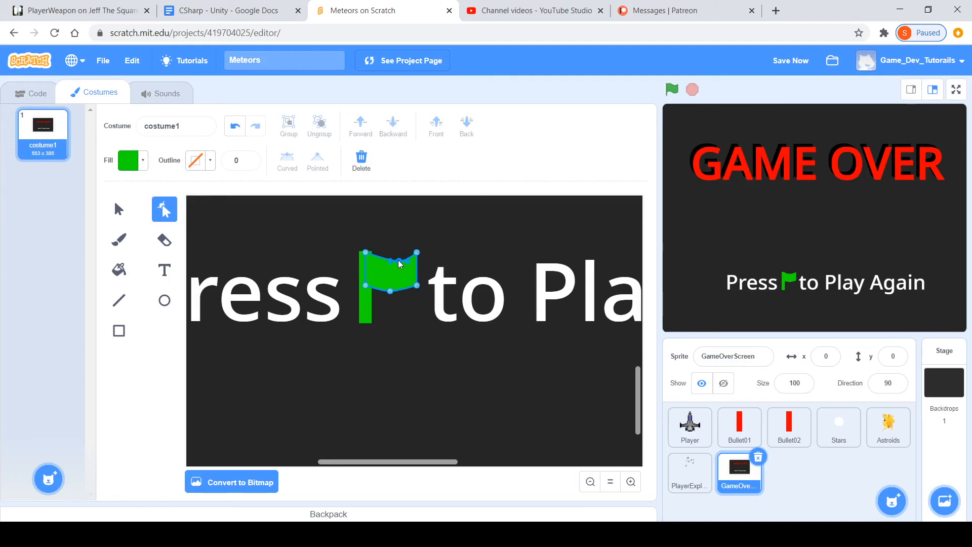
drag(389, 290, 396, 291)
click(377, 256)
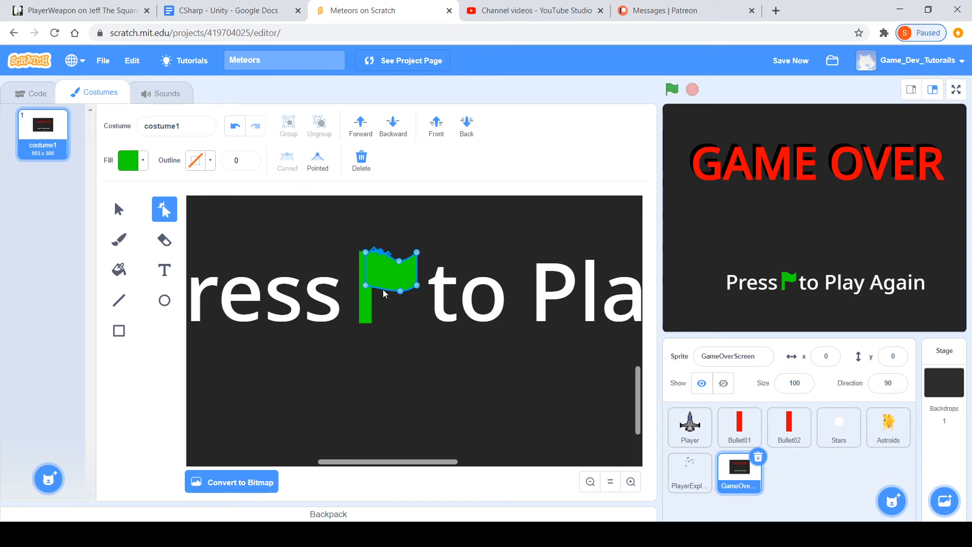
drag(383, 293, 380, 285)
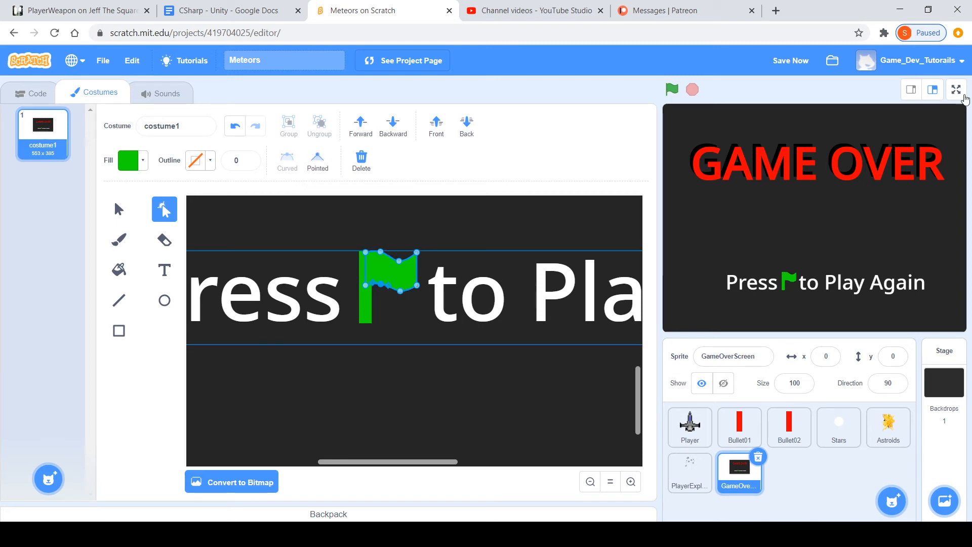
- Preview the stage full screen, and insert a space before "to" in the prompt text to widen the flag's gap
click(955, 93)
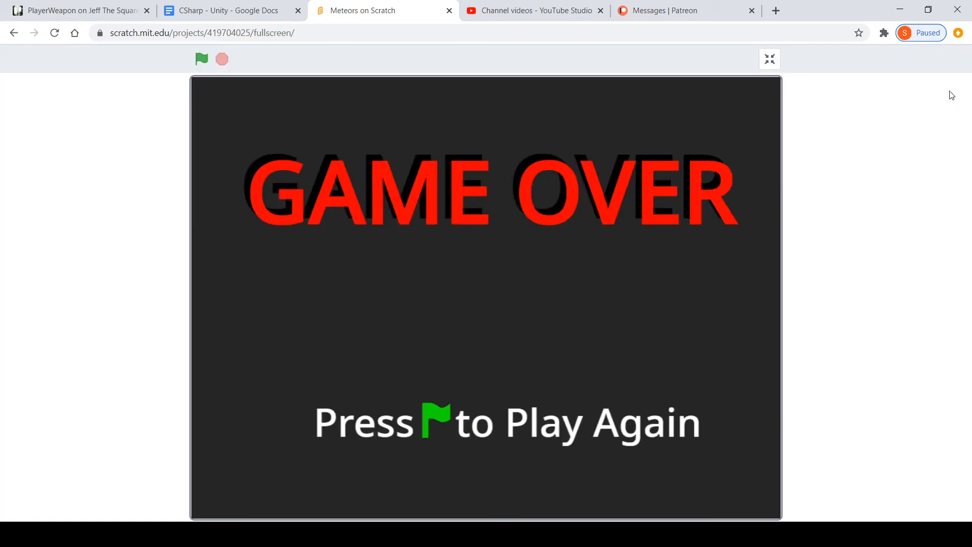
click(769, 58)
click(165, 270)
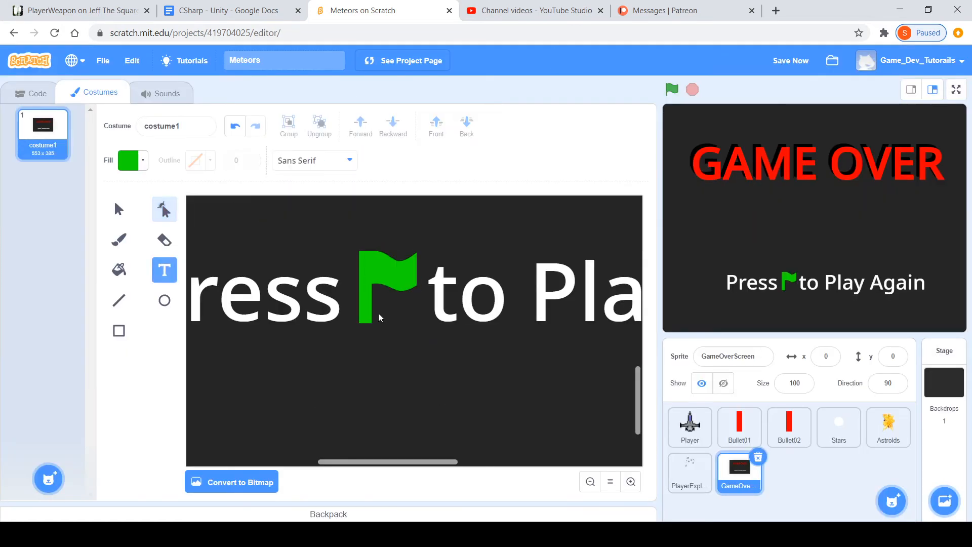
click(438, 300)
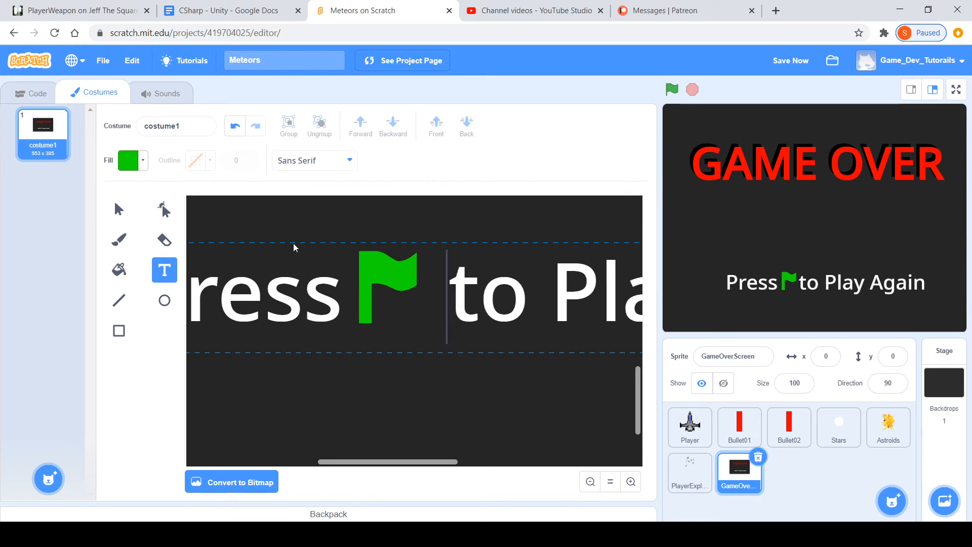
click(116, 205)
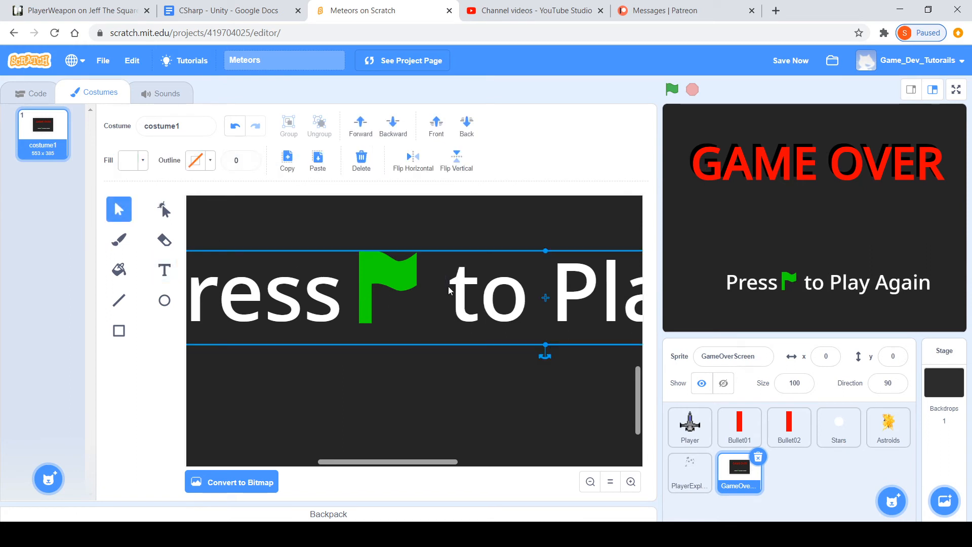
- Move the dark background rectangle sideways so that it no longer lies behind the flag
click(398, 270)
click(376, 384)
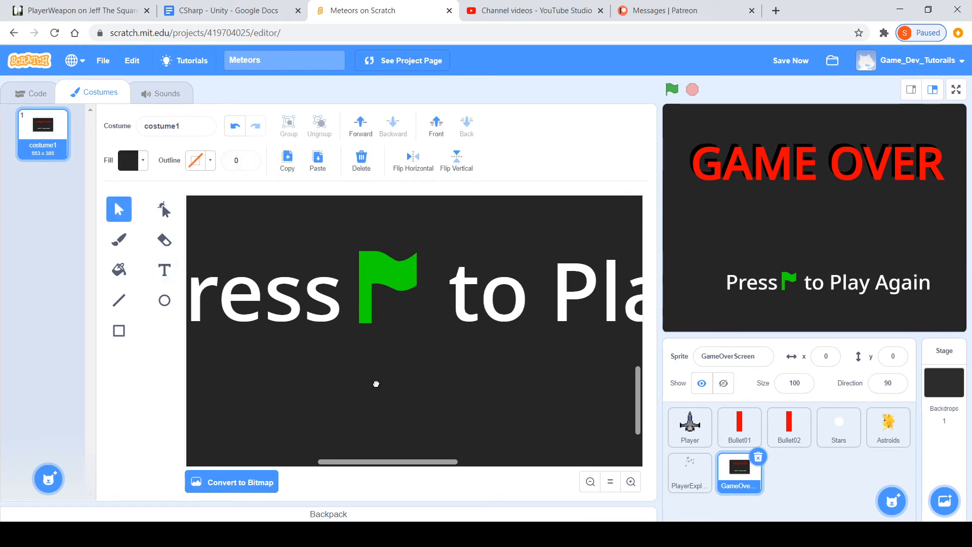
drag(438, 387, 615, 388)
drag(463, 369, 714, 374)
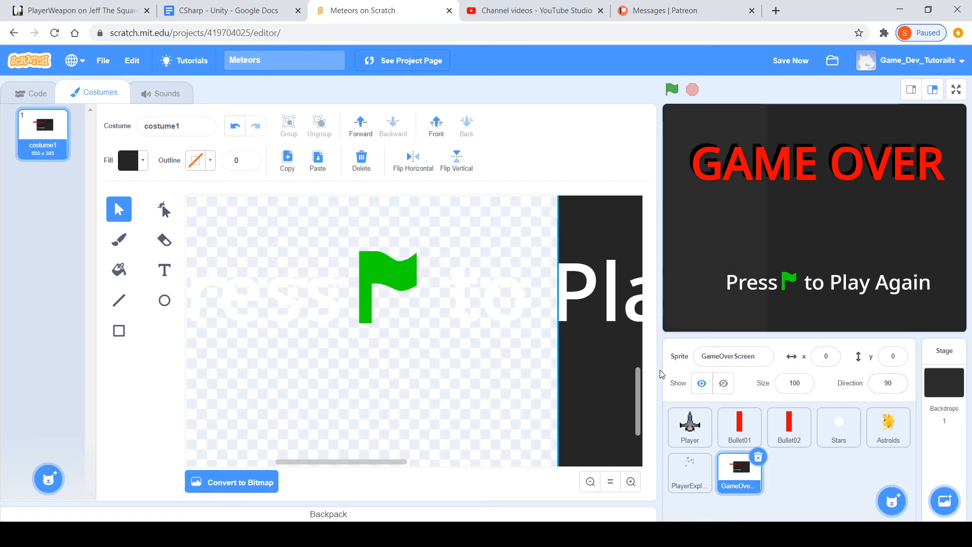
click(466, 419)
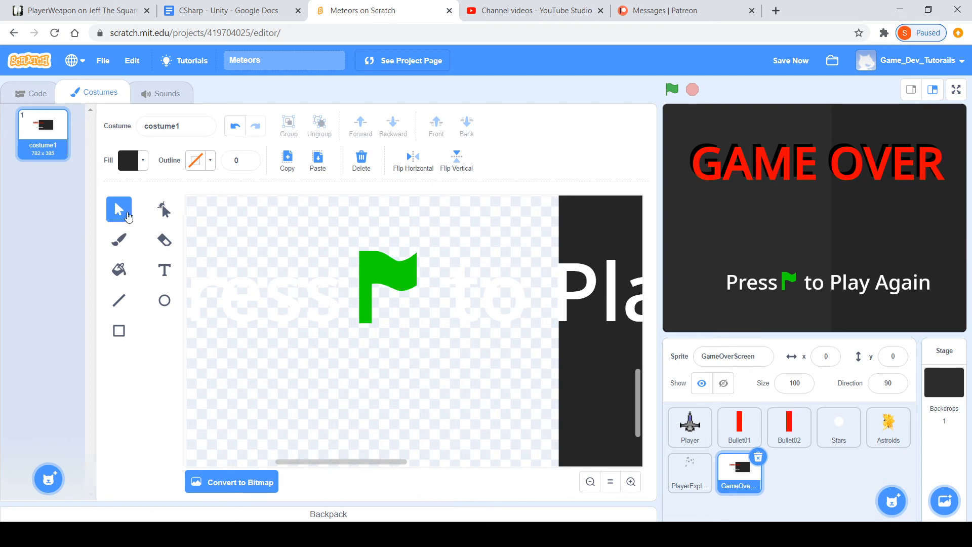
- Move the prompt text below the flag, and group the flag's pole and cloth into one object
click(375, 255)
click(375, 237)
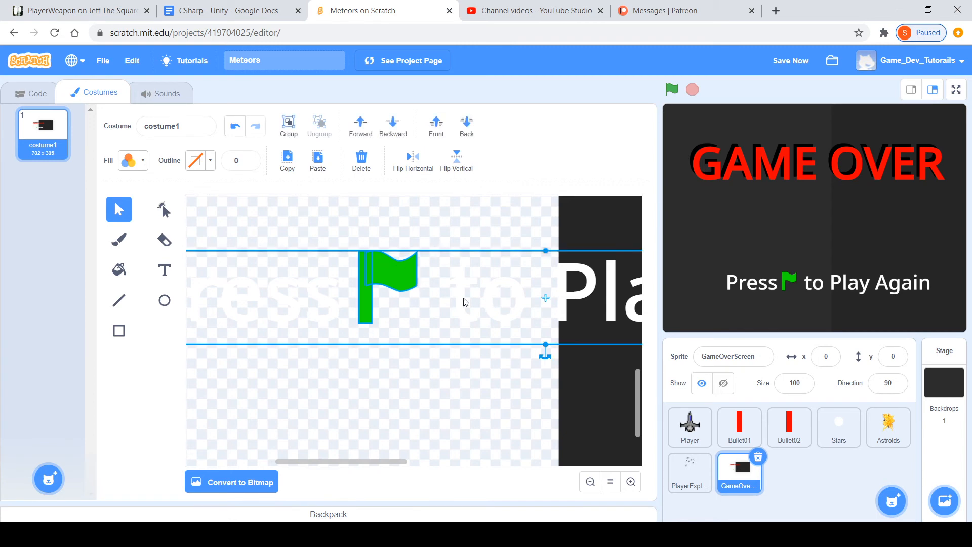
drag(496, 307, 501, 428)
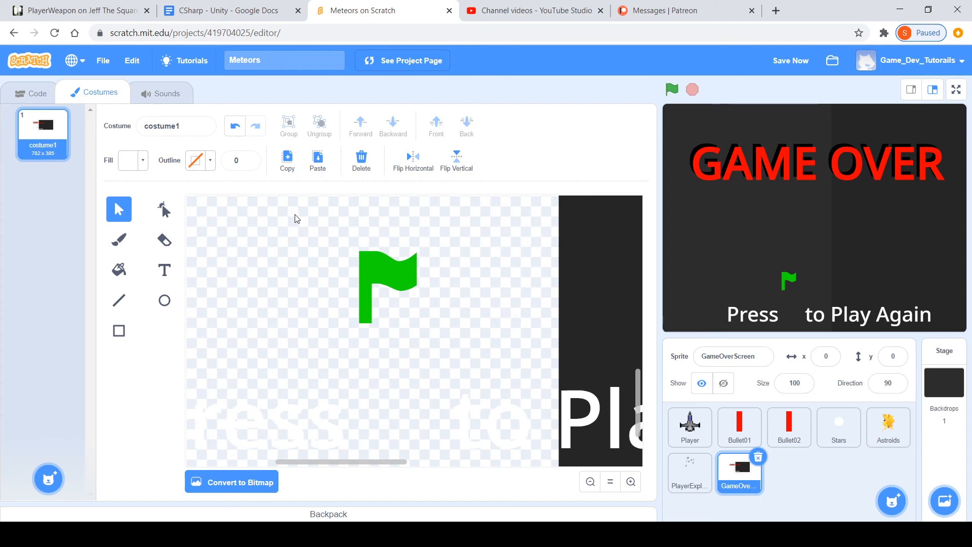
drag(440, 290, 436, 320)
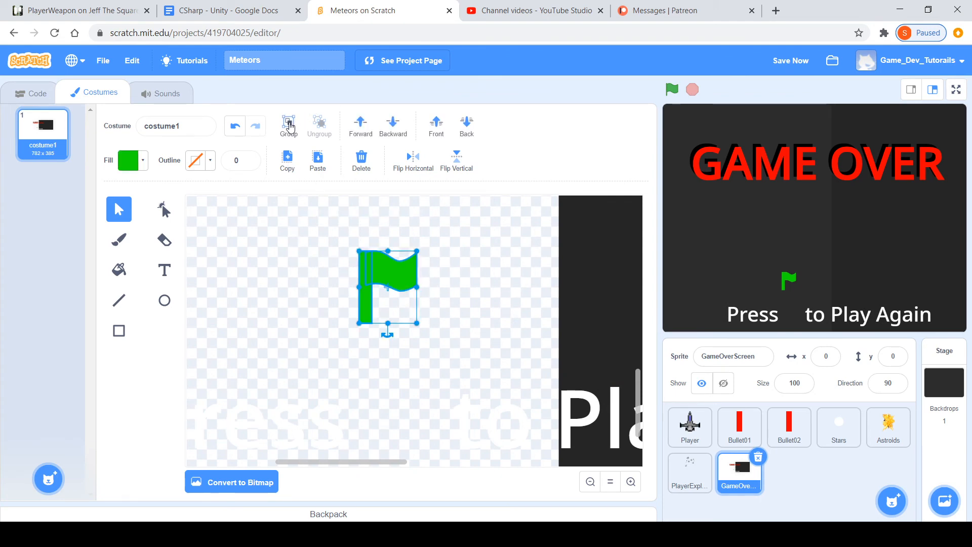
click(289, 126)
click(269, 287)
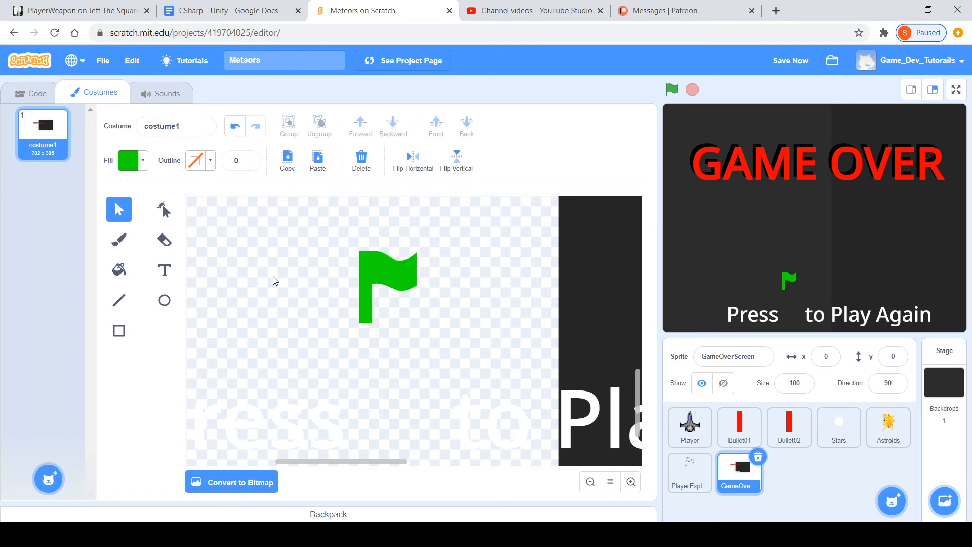
click(375, 307)
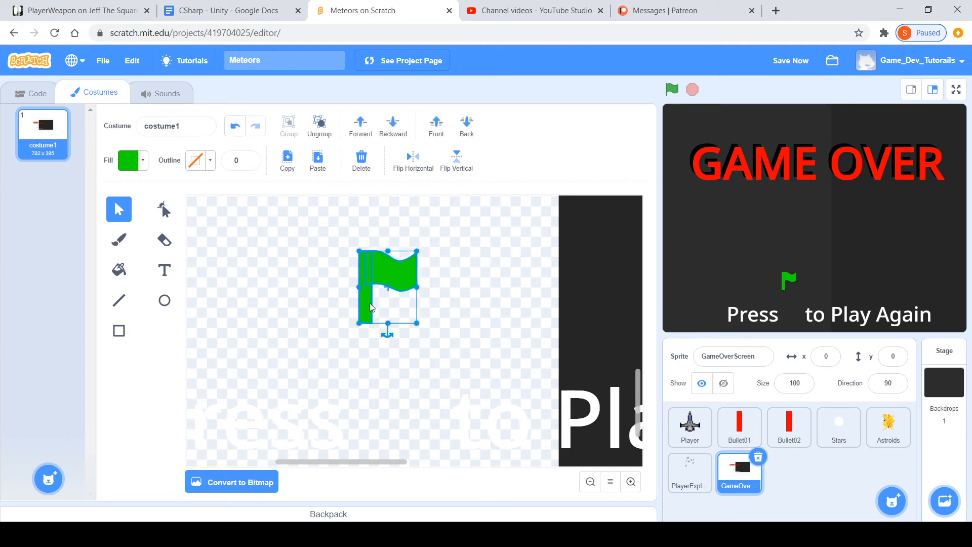
click(276, 280)
- Move the prompt text back up around the flag, recentre the dark background on the canvas and save the project
drag(393, 411, 391, 279)
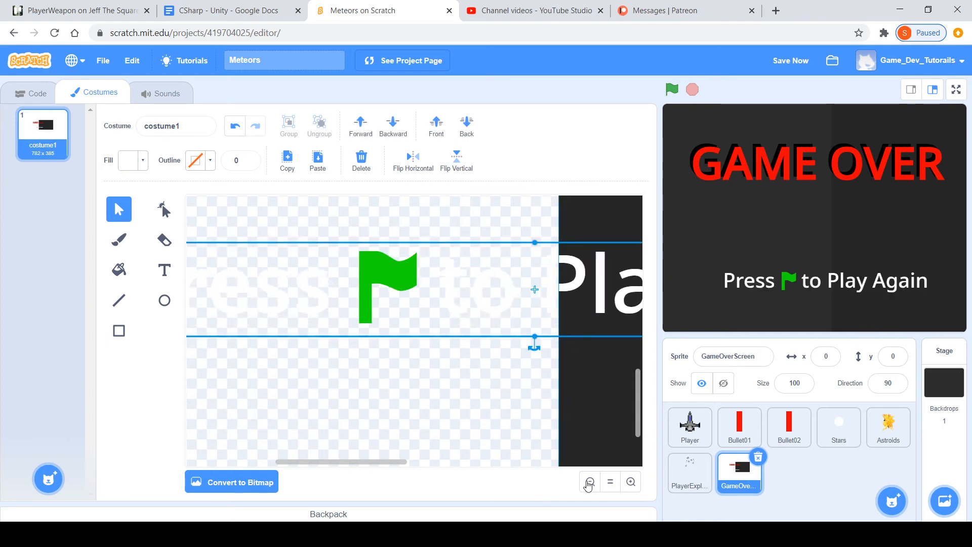
click(591, 481)
click(591, 481)
drag(514, 327, 383, 325)
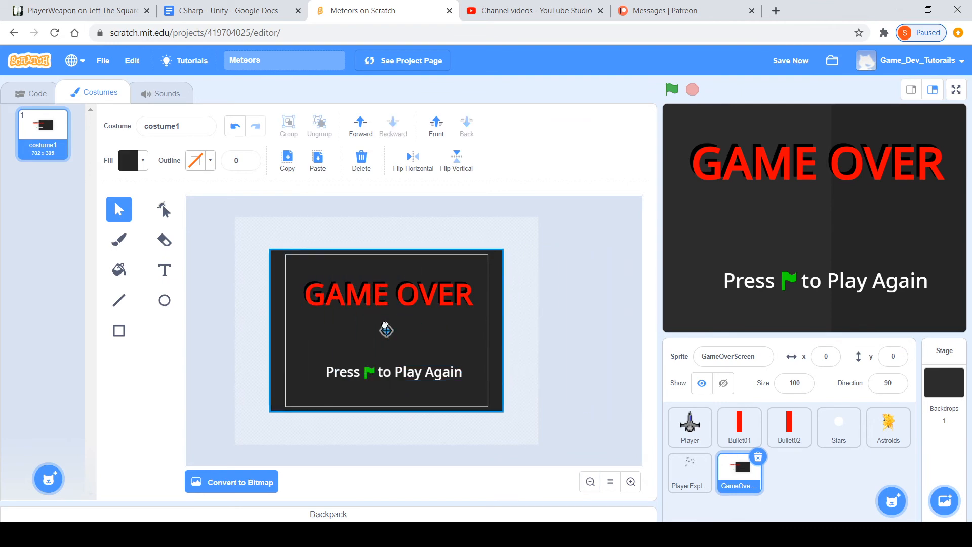
key(ctrl+s)
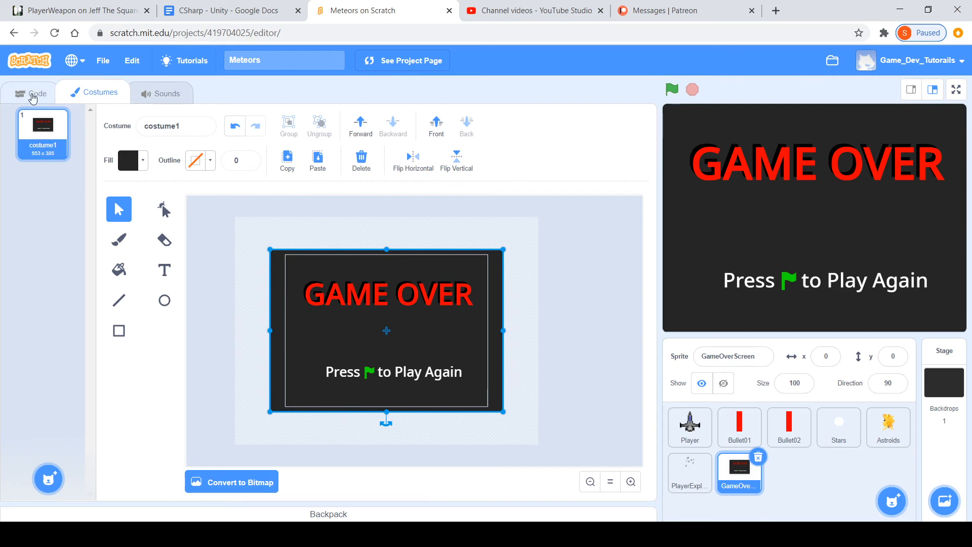
- Start a GameOverScreen script that hides the sprite when the green flag is clicked
click(32, 96)
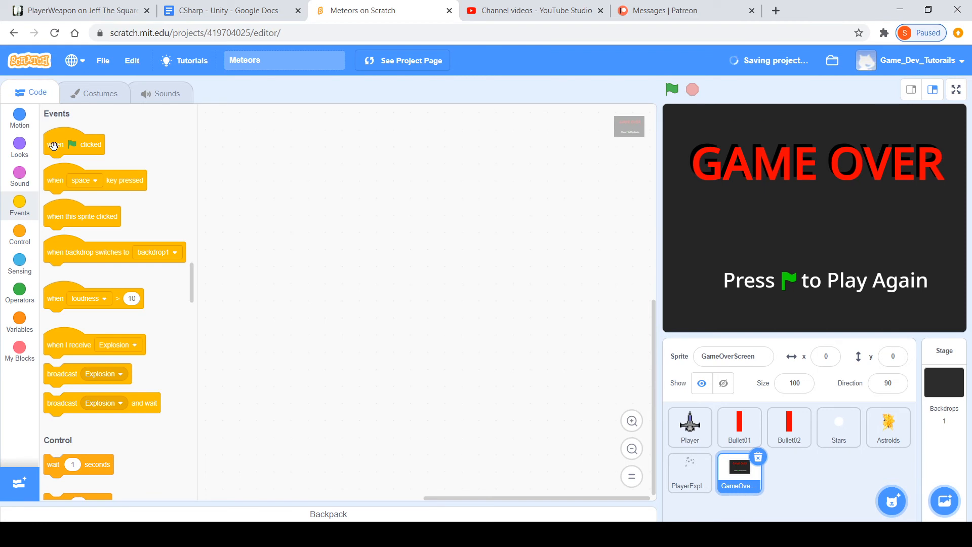
drag(54, 146, 264, 168)
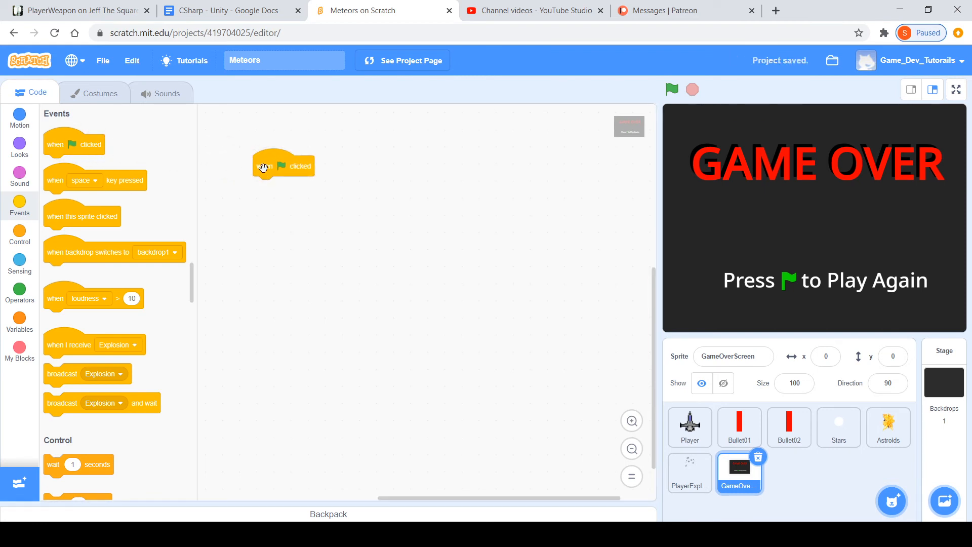
click(19, 147)
drag(66, 361, 276, 181)
- Add a second script that shows the sprite when it receives the GameOver message
click(22, 216)
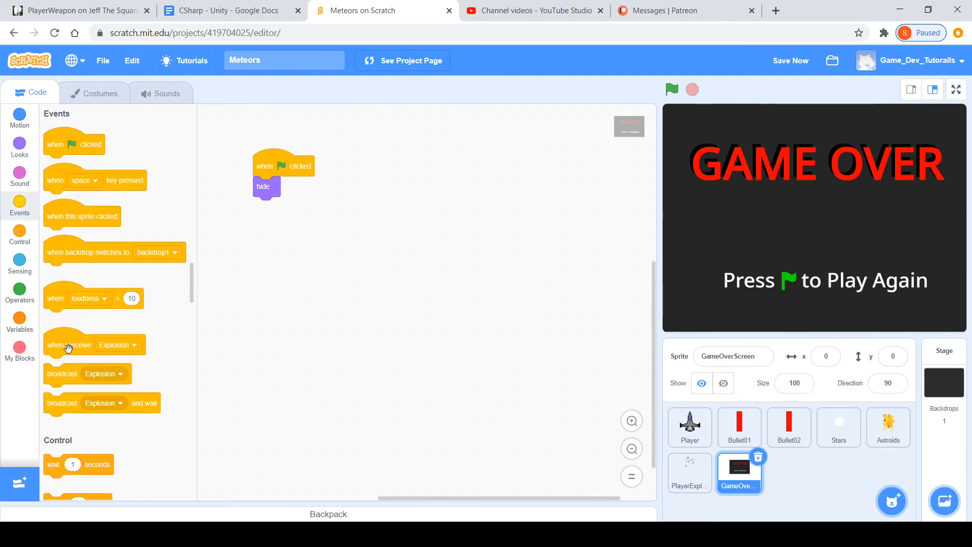
drag(69, 347, 387, 172)
click(434, 169)
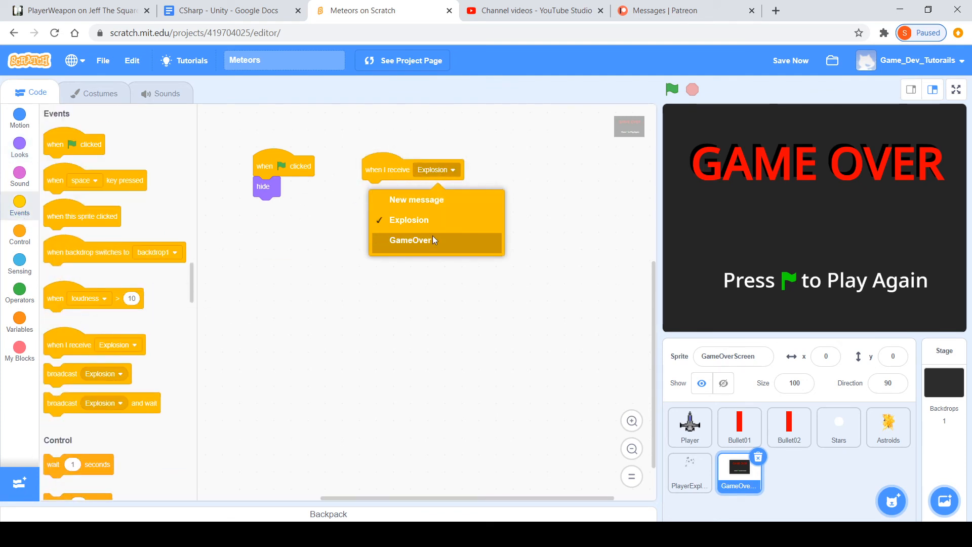
click(431, 239)
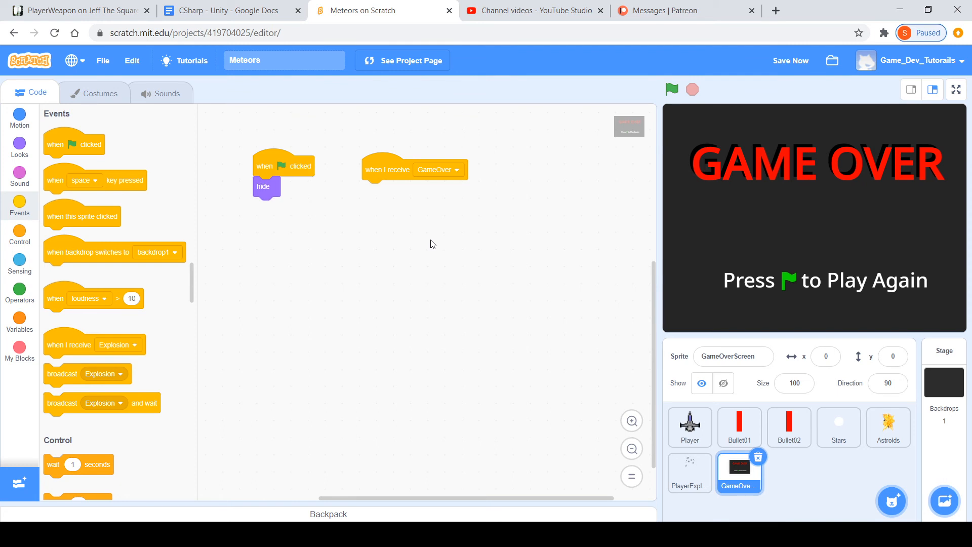
click(19, 146)
scroll(81, 304, down, 5)
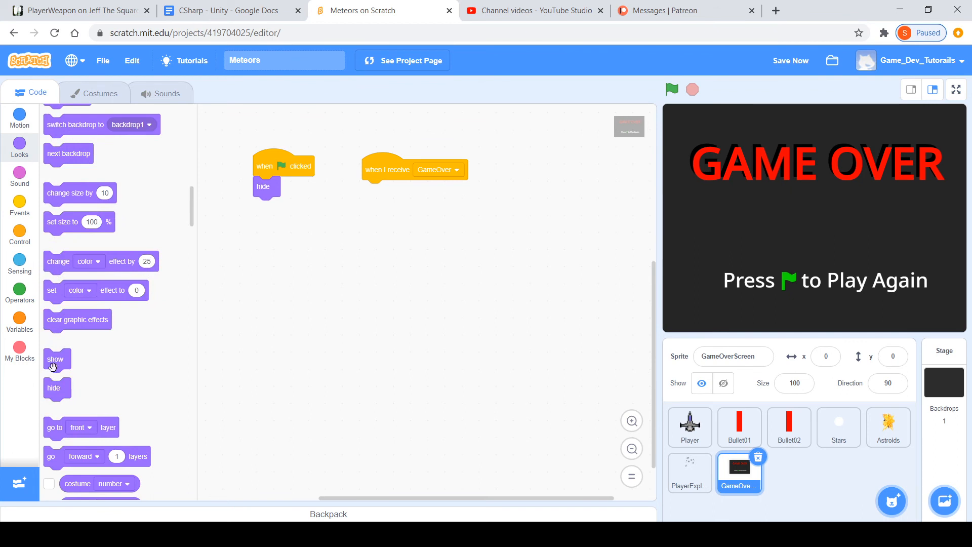
drag(53, 365, 383, 200)
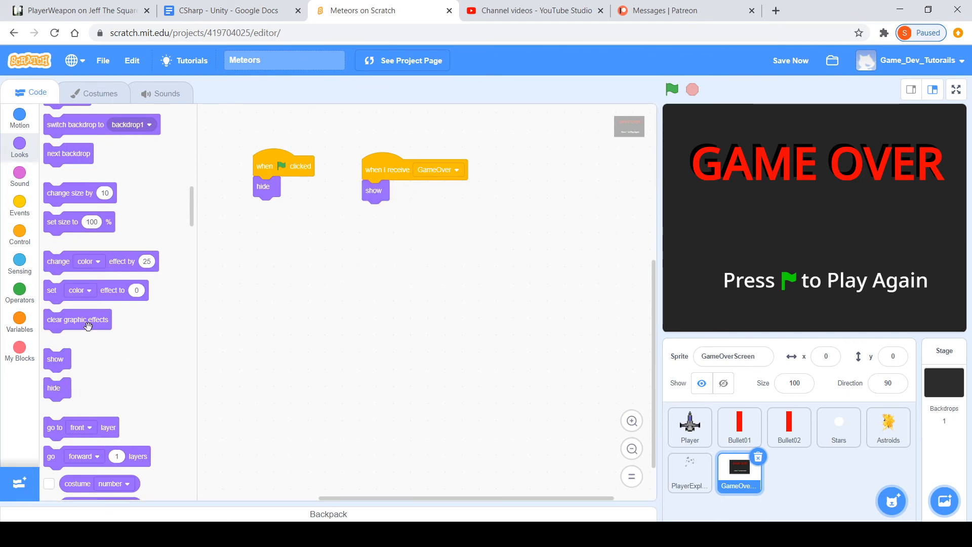
- Append a block setting the ghost effect to 100 below the show block, and save the project
drag(109, 293, 403, 214)
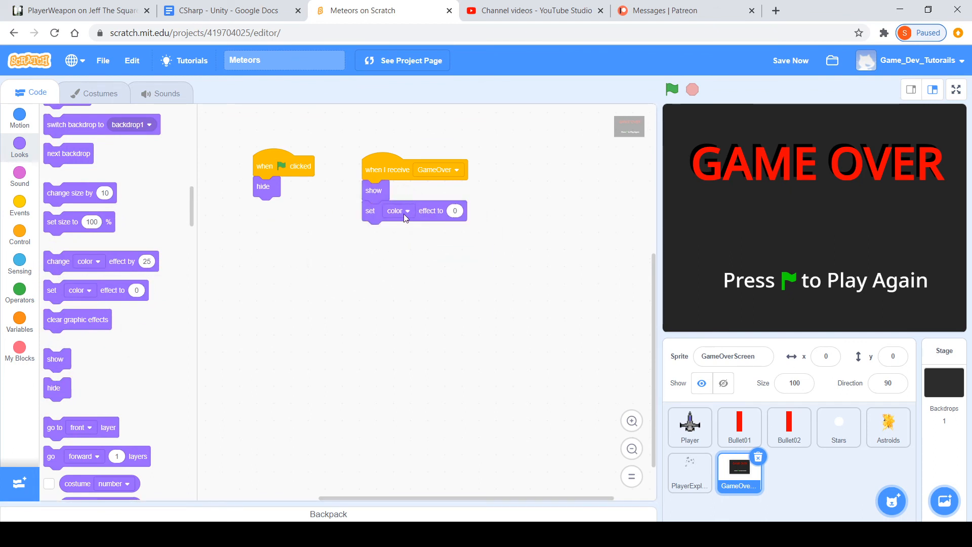
click(403, 211)
click(398, 362)
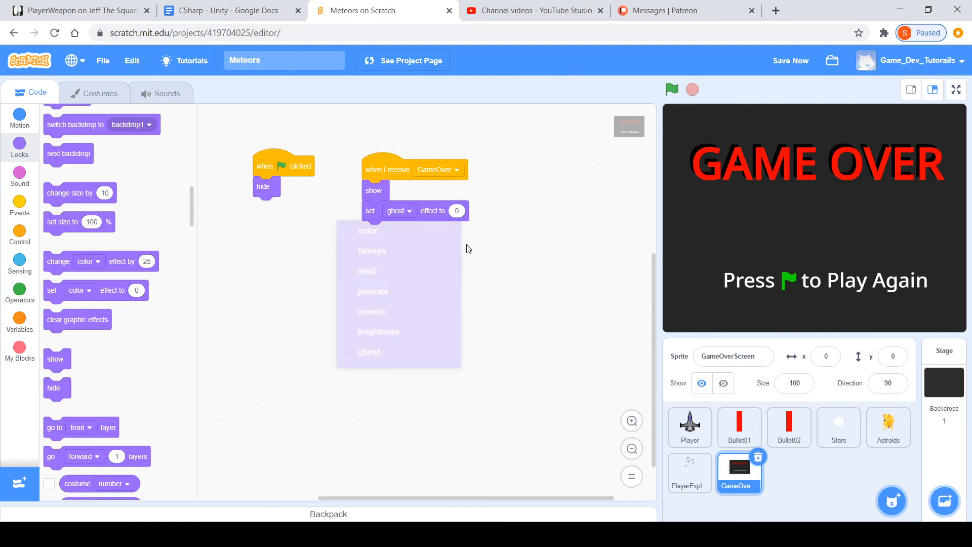
click(457, 211)
text(100)
click(437, 315)
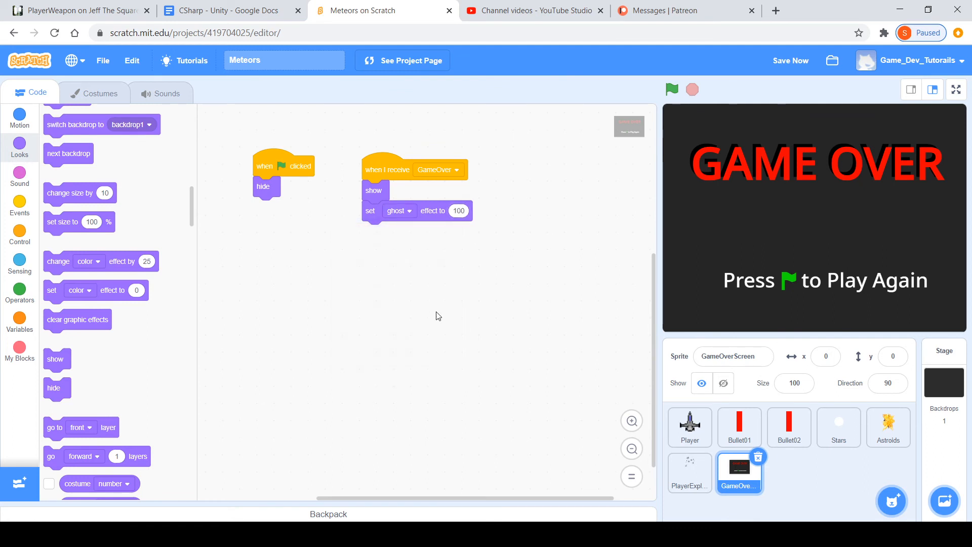
key(ctrl+s)
- Extend the GameOver script with a go to front layer block and a go to x: 0 y: 0 block
click(19, 147)
scroll(103, 347, down, 3)
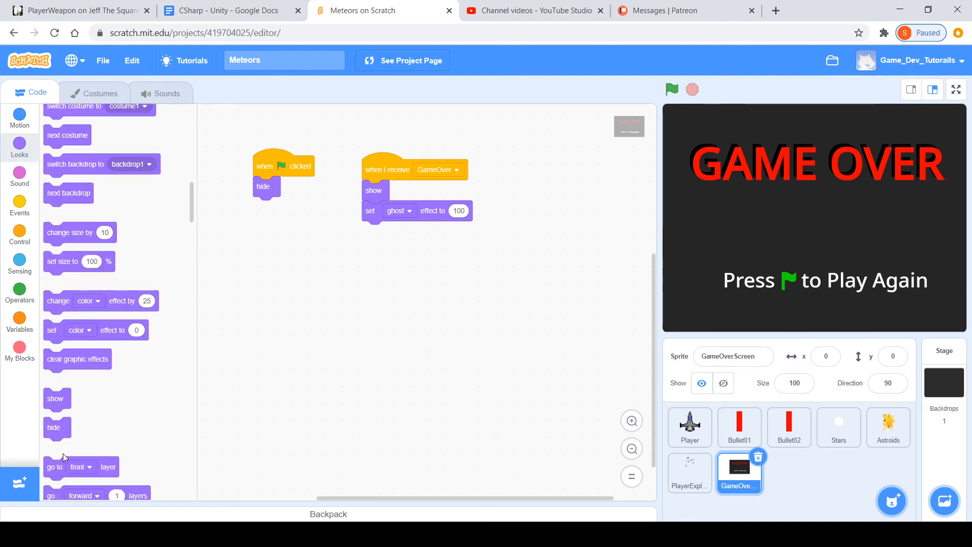
drag(83, 458, 414, 245)
click(19, 117)
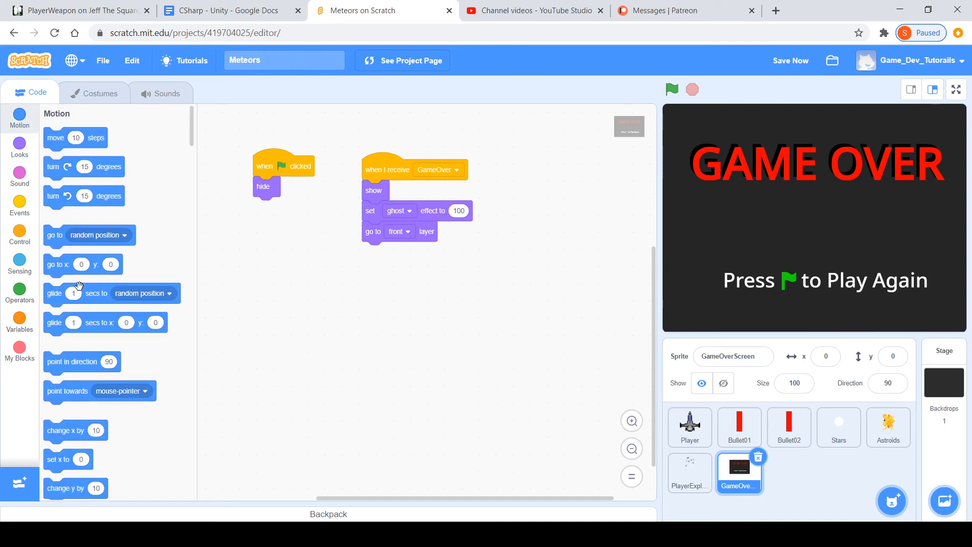
drag(62, 264, 388, 253)
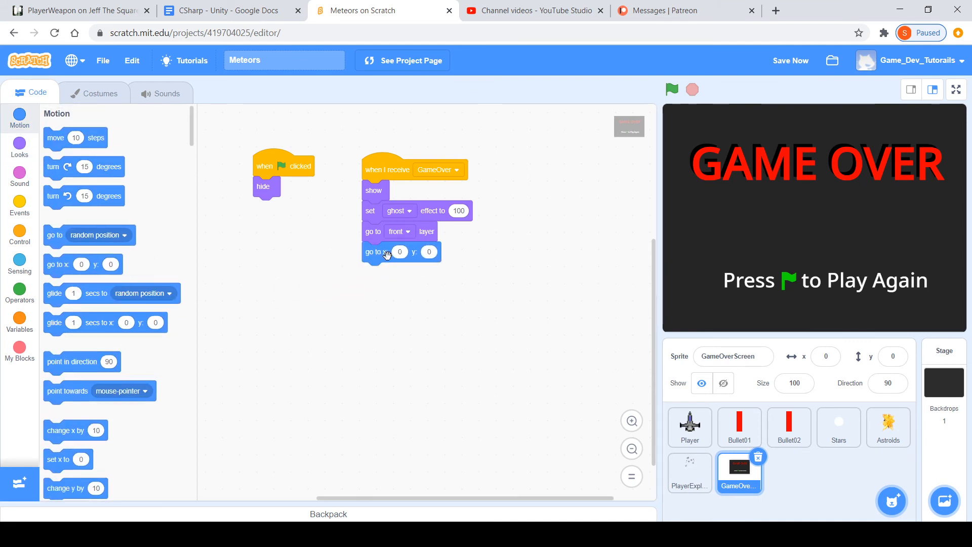
- Append a repeat 10 loop to the end of the GameOver script and place a change color effect block inside it
click(15, 234)
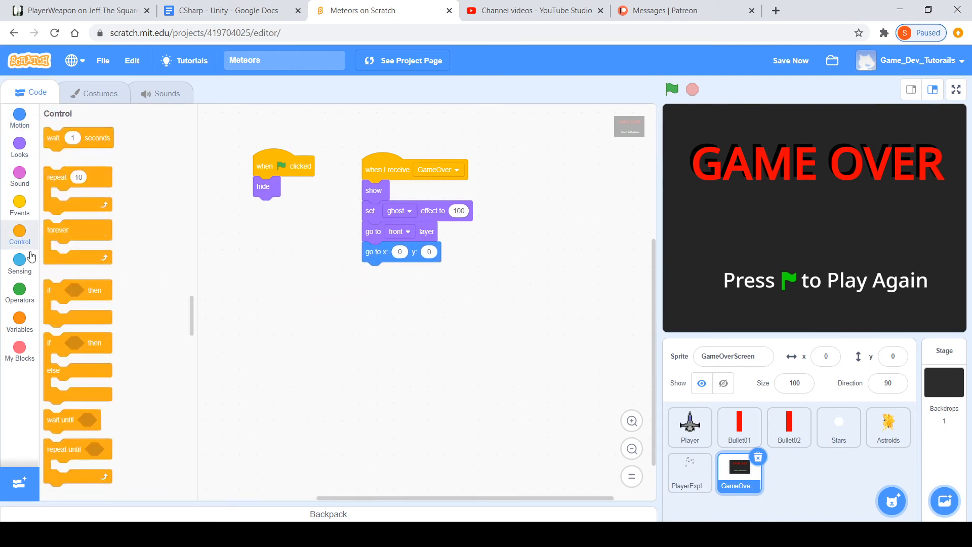
drag(61, 185, 379, 281)
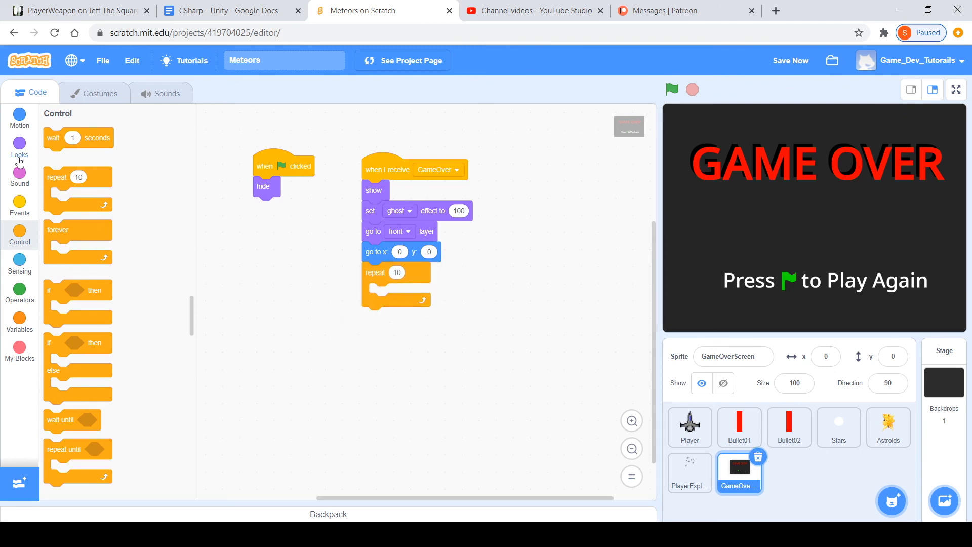
click(20, 155)
scroll(76, 405, down, 5)
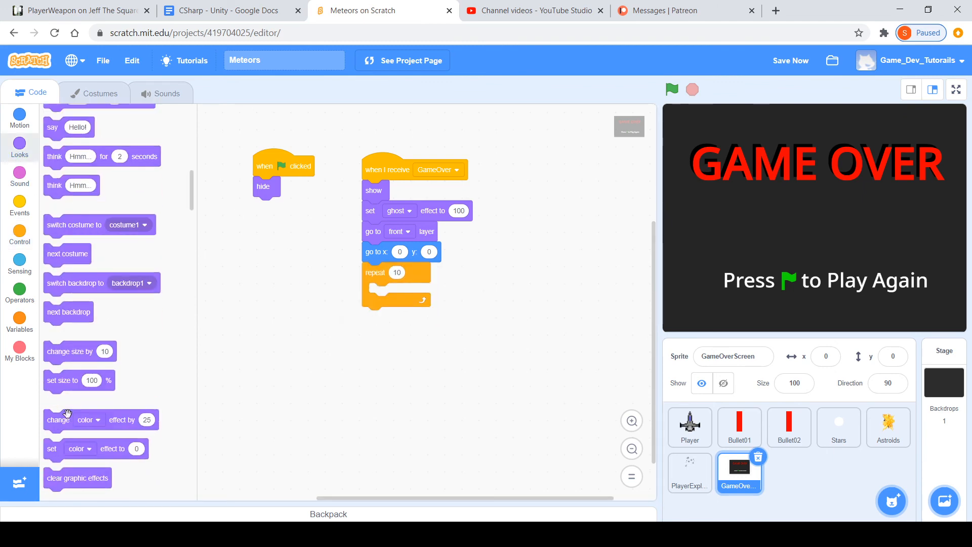
scroll(79, 464, up, 5)
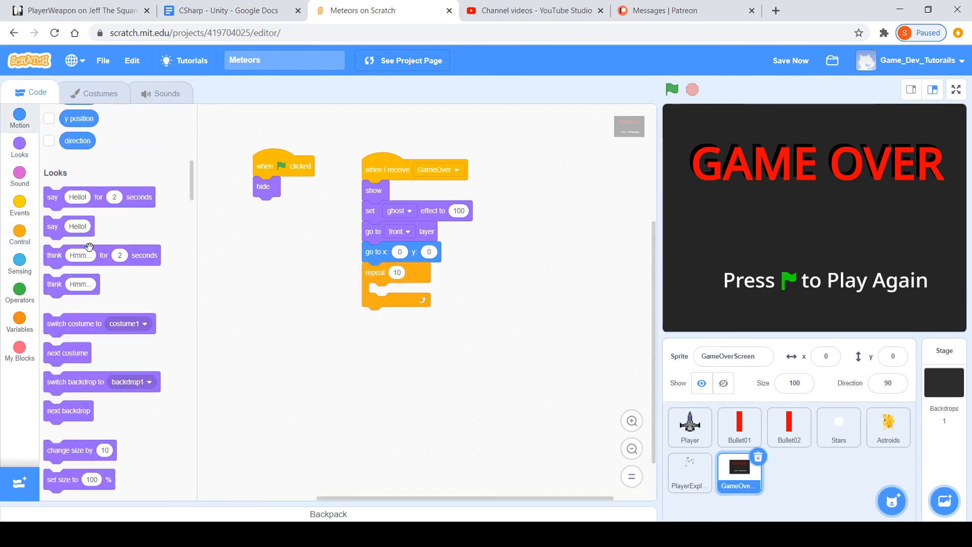
scroll(110, 465, down, 6)
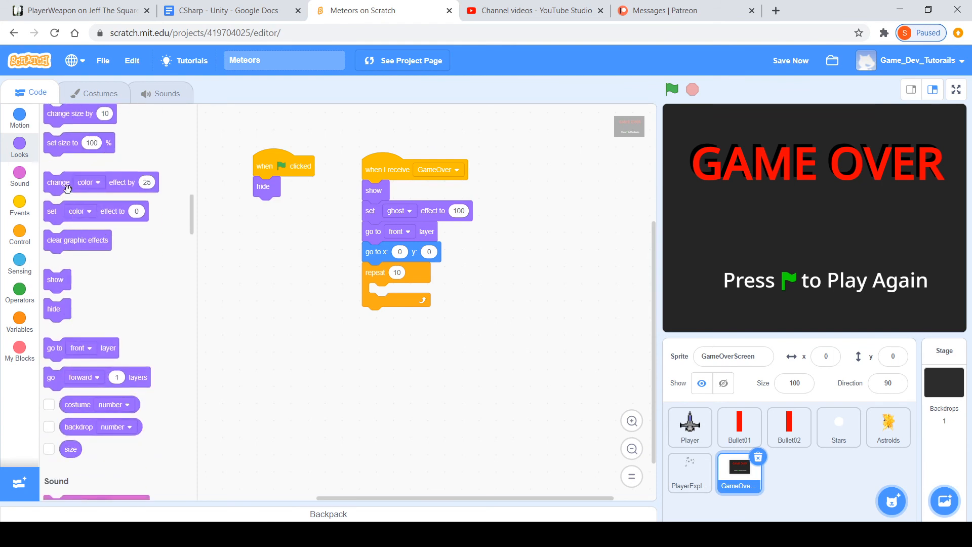
drag(66, 186, 392, 296)
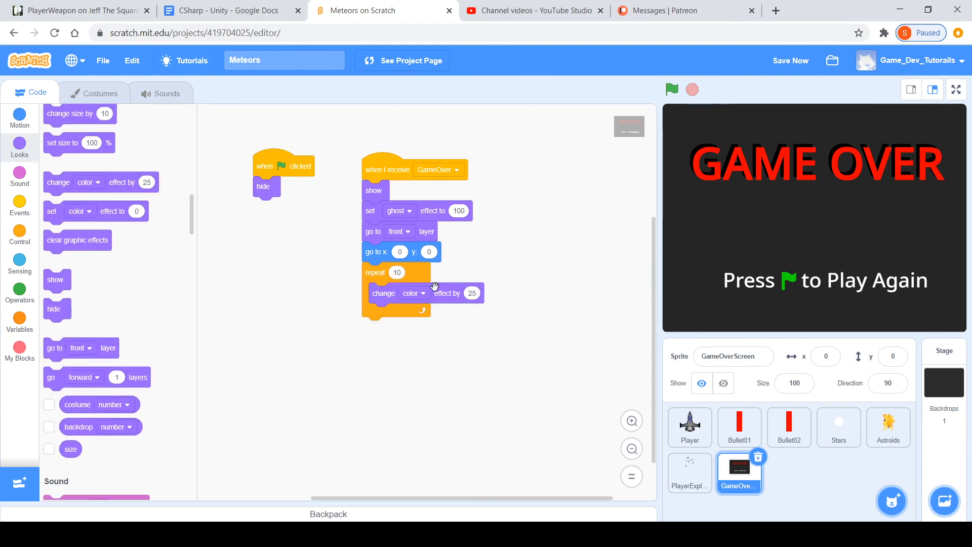
- Make the block inside the repeat loop change the ghost effect by -10, and save the project
click(413, 298)
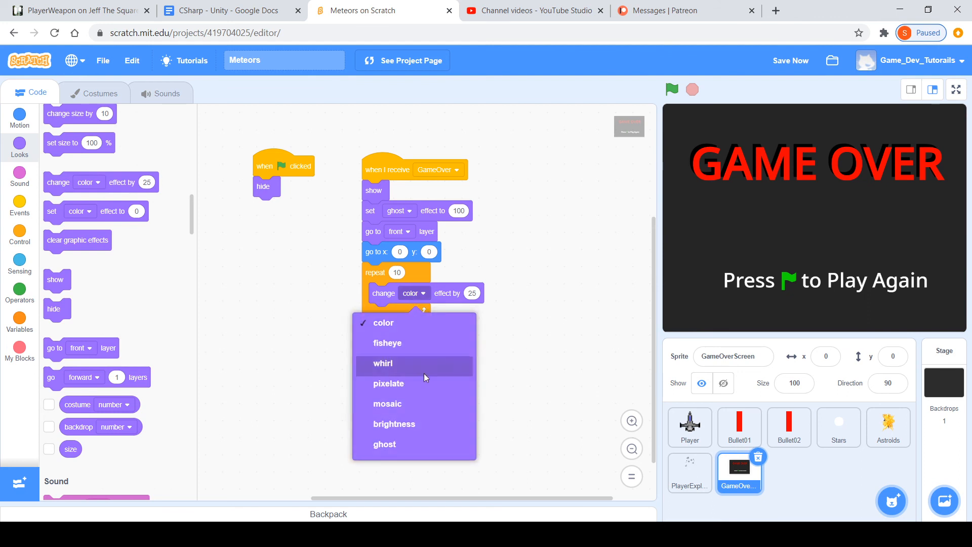
click(416, 441)
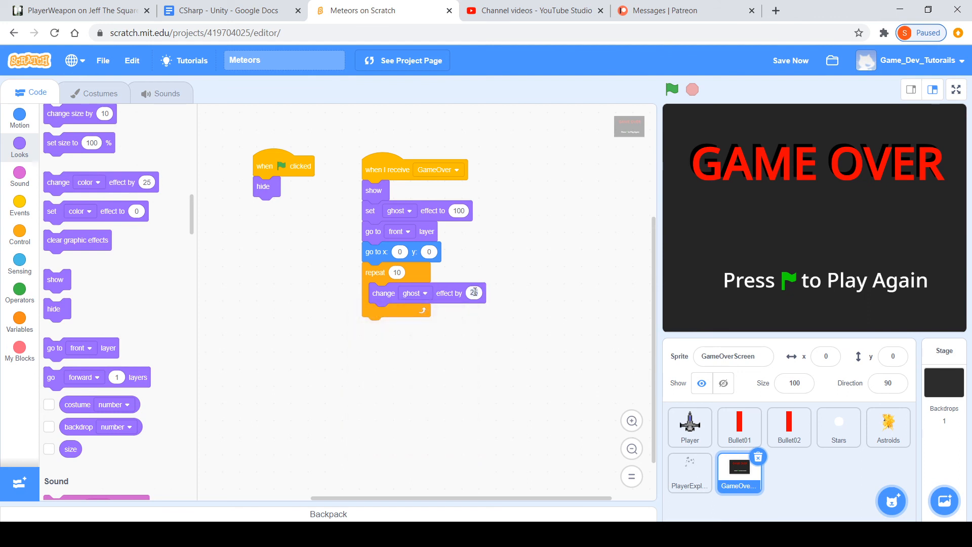
click(475, 292)
text(1)
text(-10)
click(461, 375)
key(ctrl+s)
- End the GameOver script with a stop all block below the repeat loop, and save the project
click(29, 242)
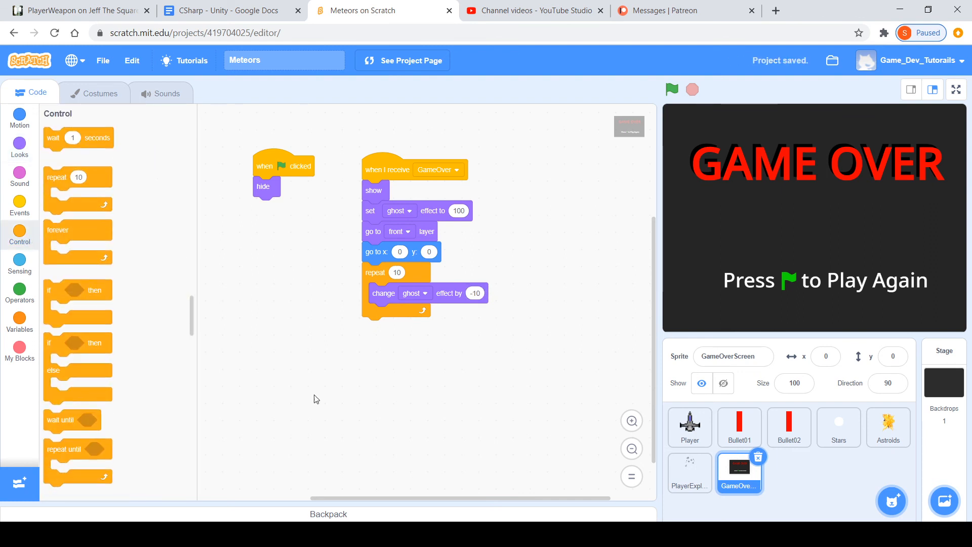
scroll(51, 351, down, 5)
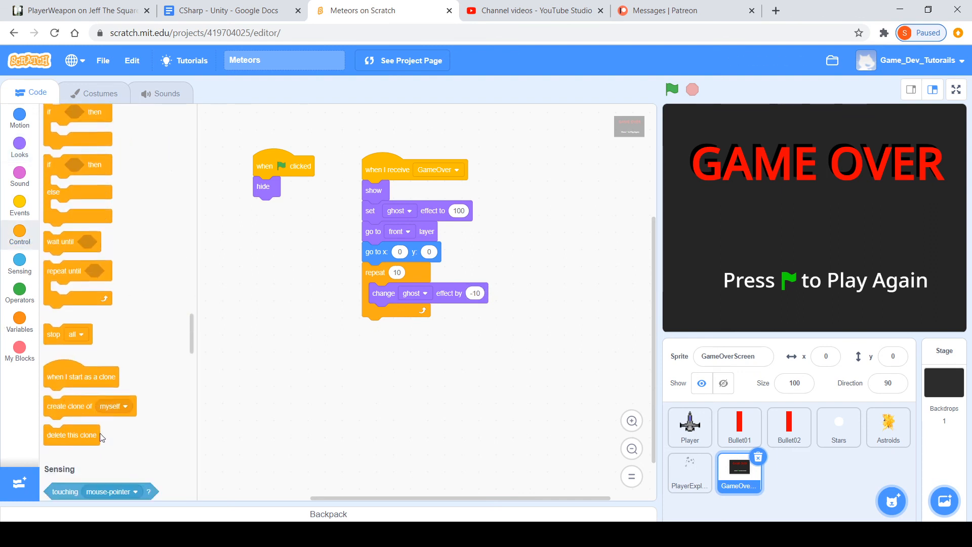
drag(53, 295, 372, 328)
key(ctrl+s)
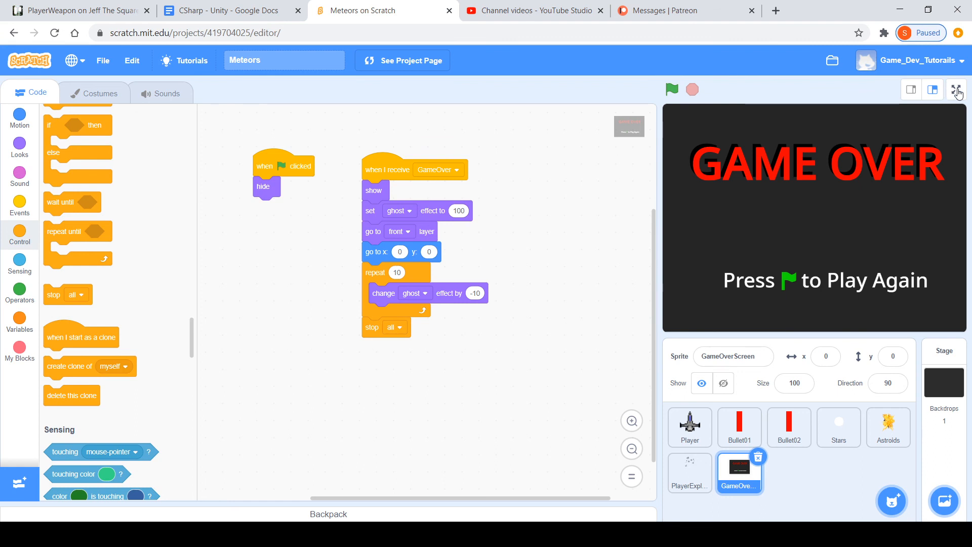
- Test the game in full screen, steering and firing the ship until an asteroid collision triggers the game over screen
click(669, 534)
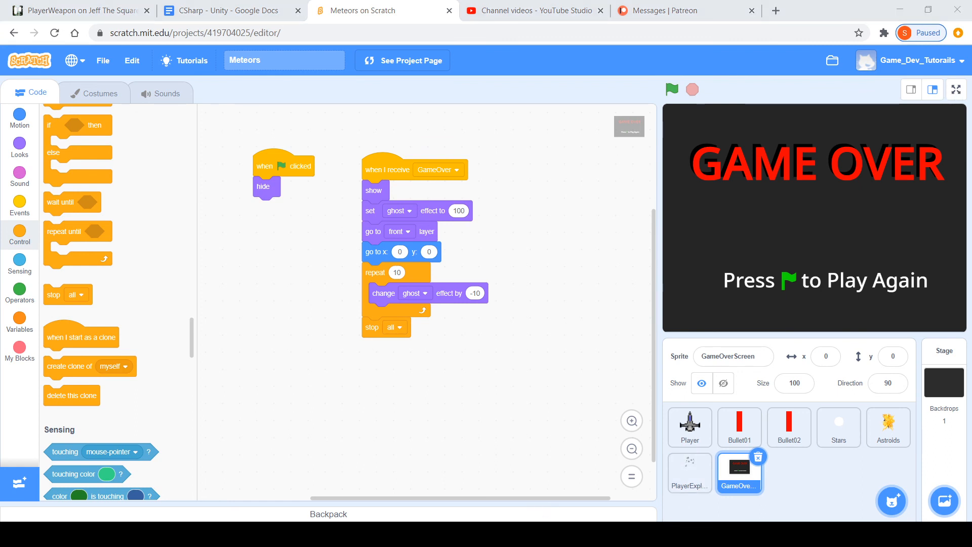
click(852, 210)
click(956, 89)
click(202, 59)
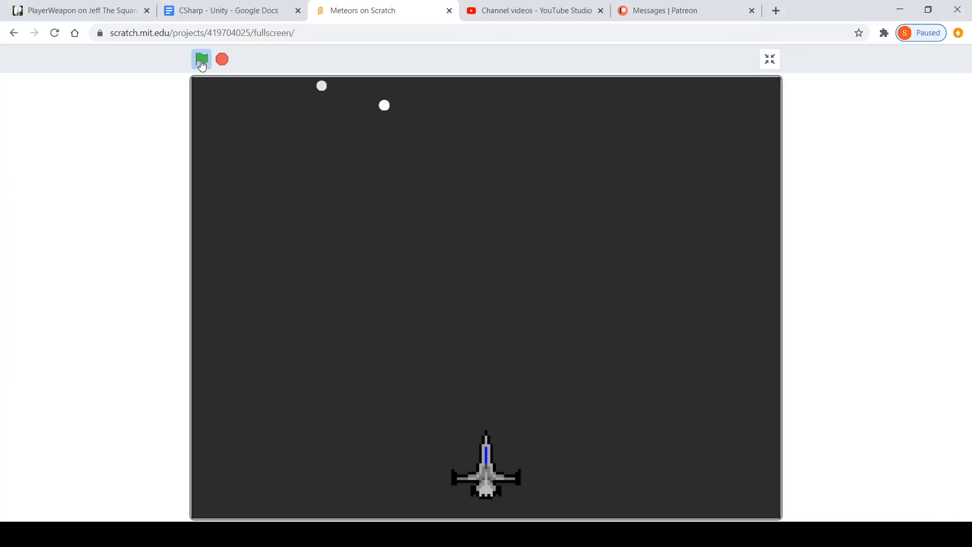
key(space)
key(space)
key(Left)
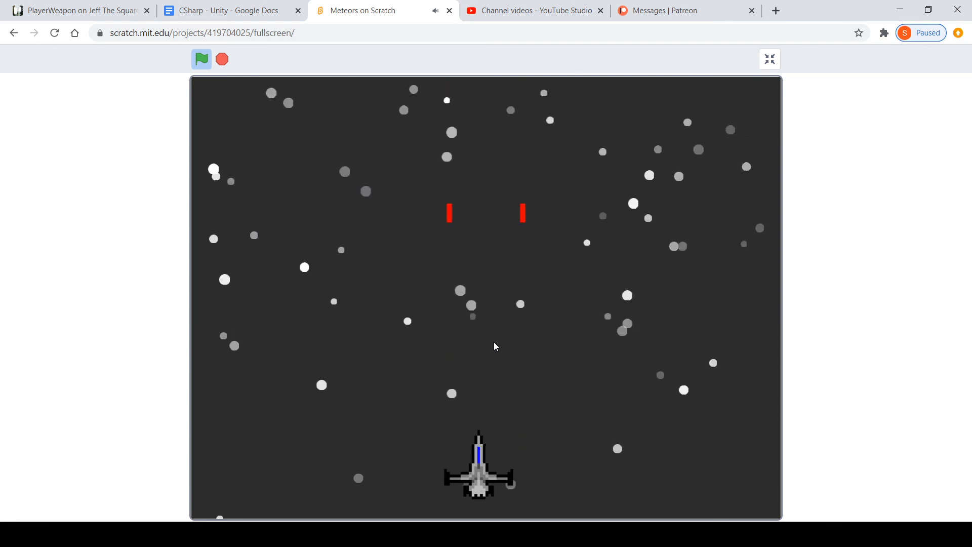
key(Left)
key(space)
key(space)
key(space)
key(Right)
key(space)
key(Right)
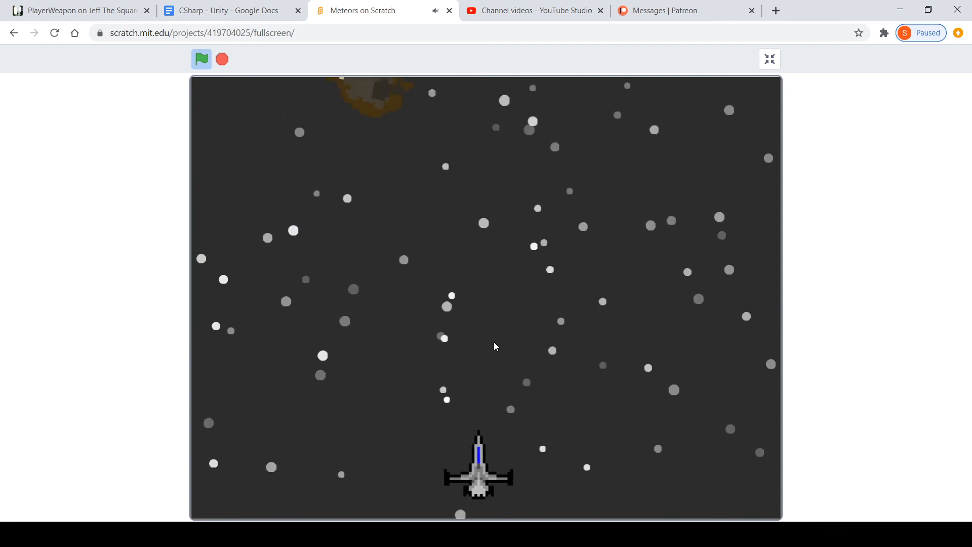
key(Left)
key(space)
key(space)
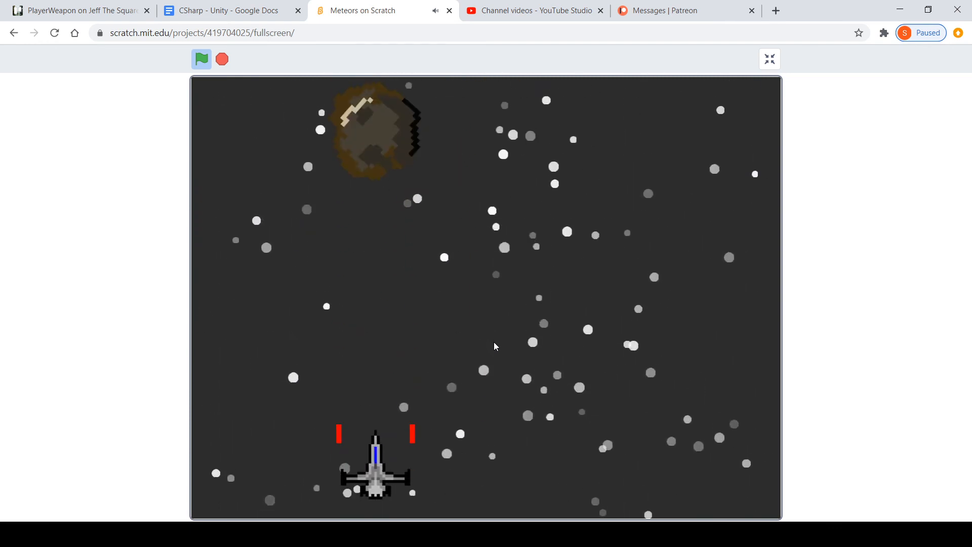
key(space)
key(Right)
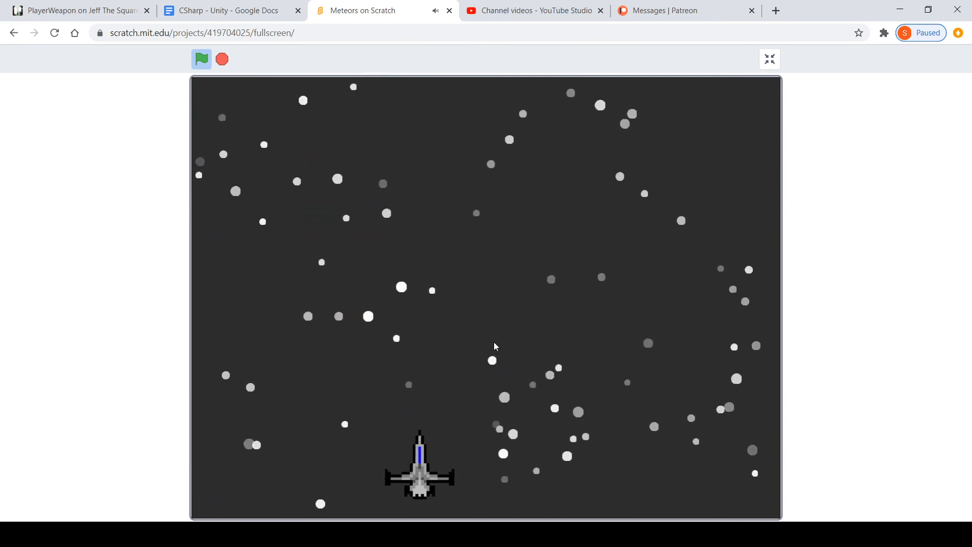
key(Left)
key(Right)
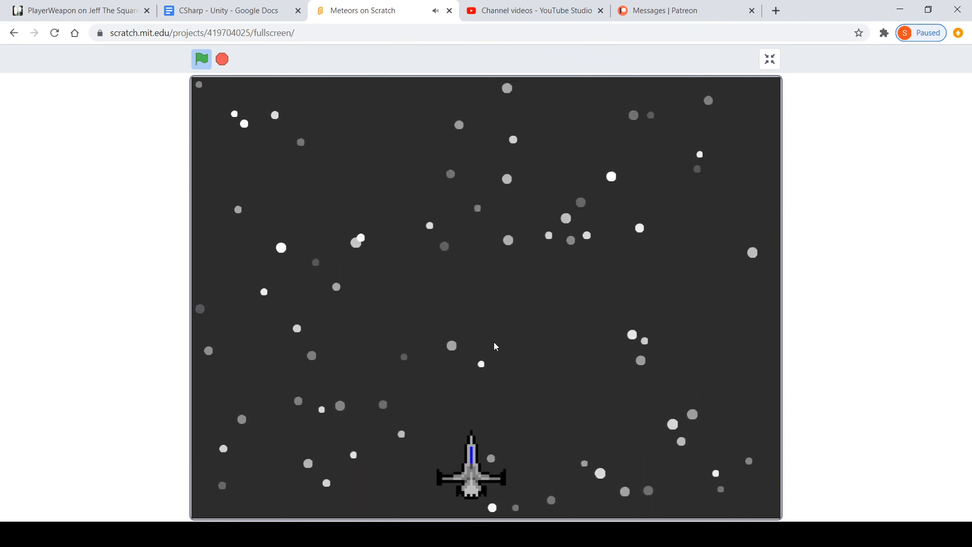
key(Left)
key(Right)
key(Right)
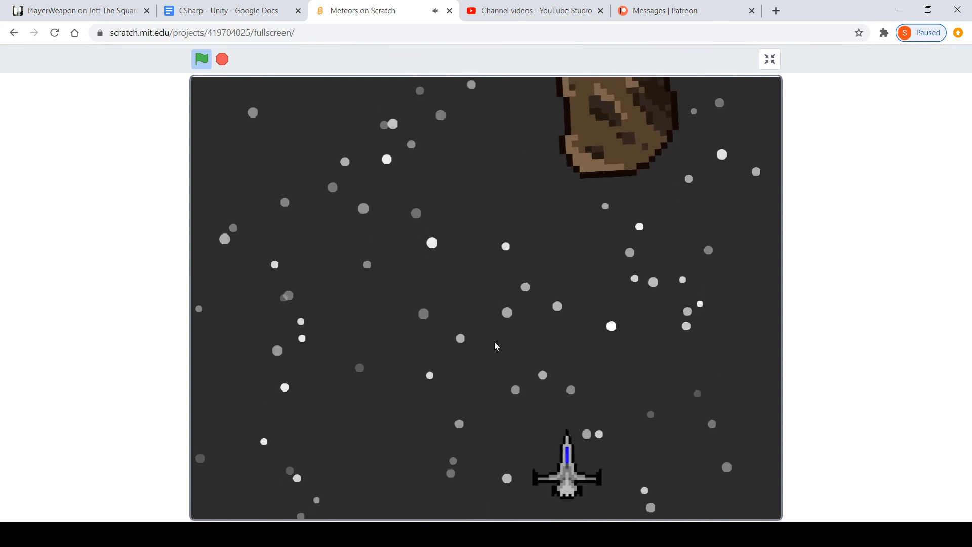
key(Right)
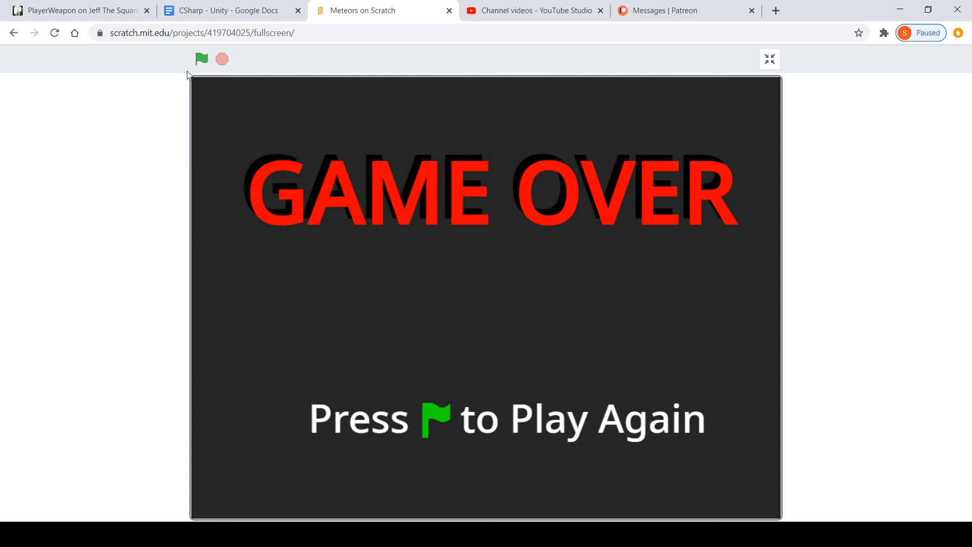
- Restart the game from the GAME OVER screen for a short flying and shooting test, and stop it back in the editor
click(201, 59)
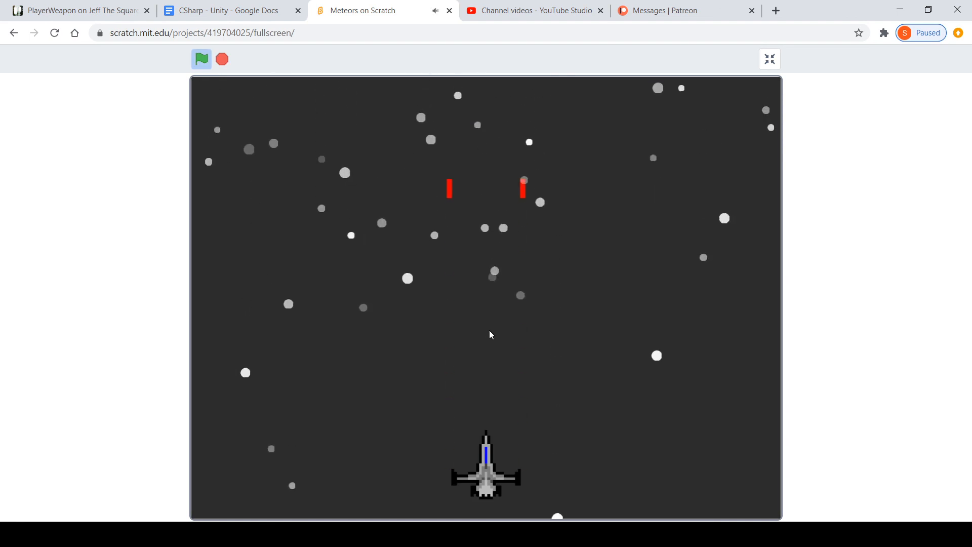
key(Left)
key(Right)
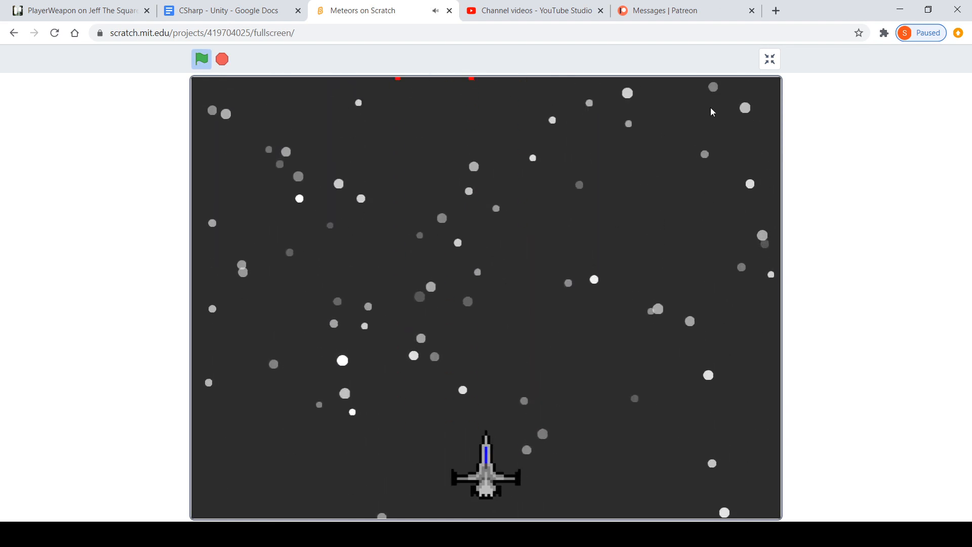
key(Left)
key(space)
key(Right)
key(space)
click(769, 60)
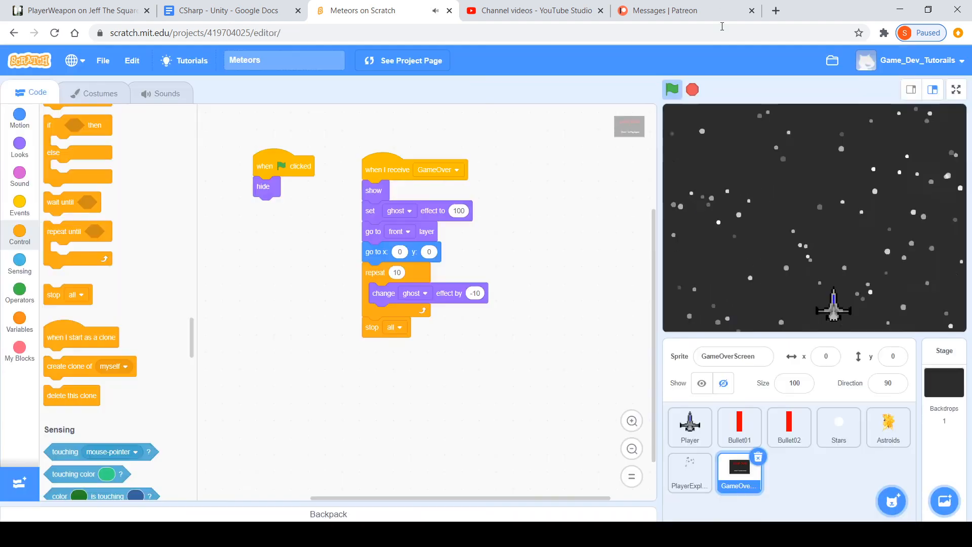
click(692, 88)
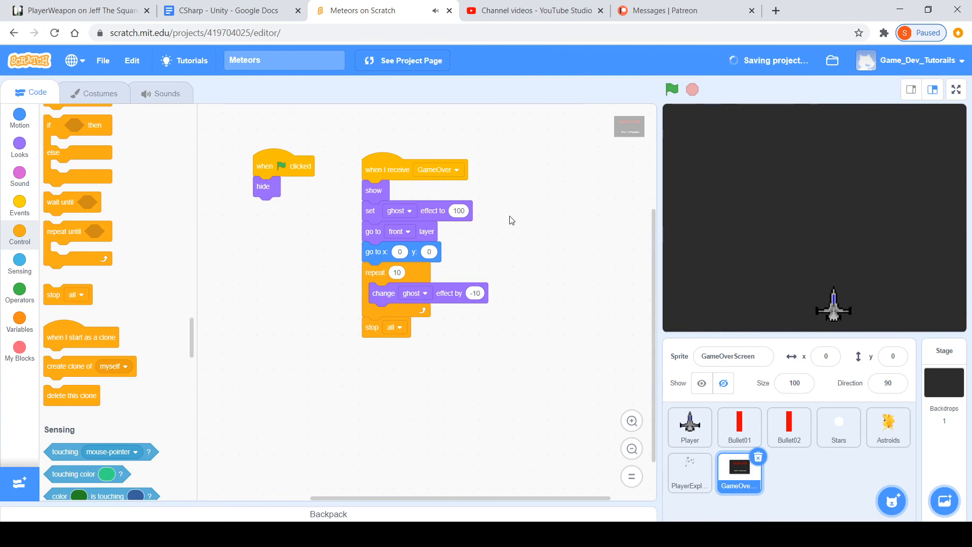